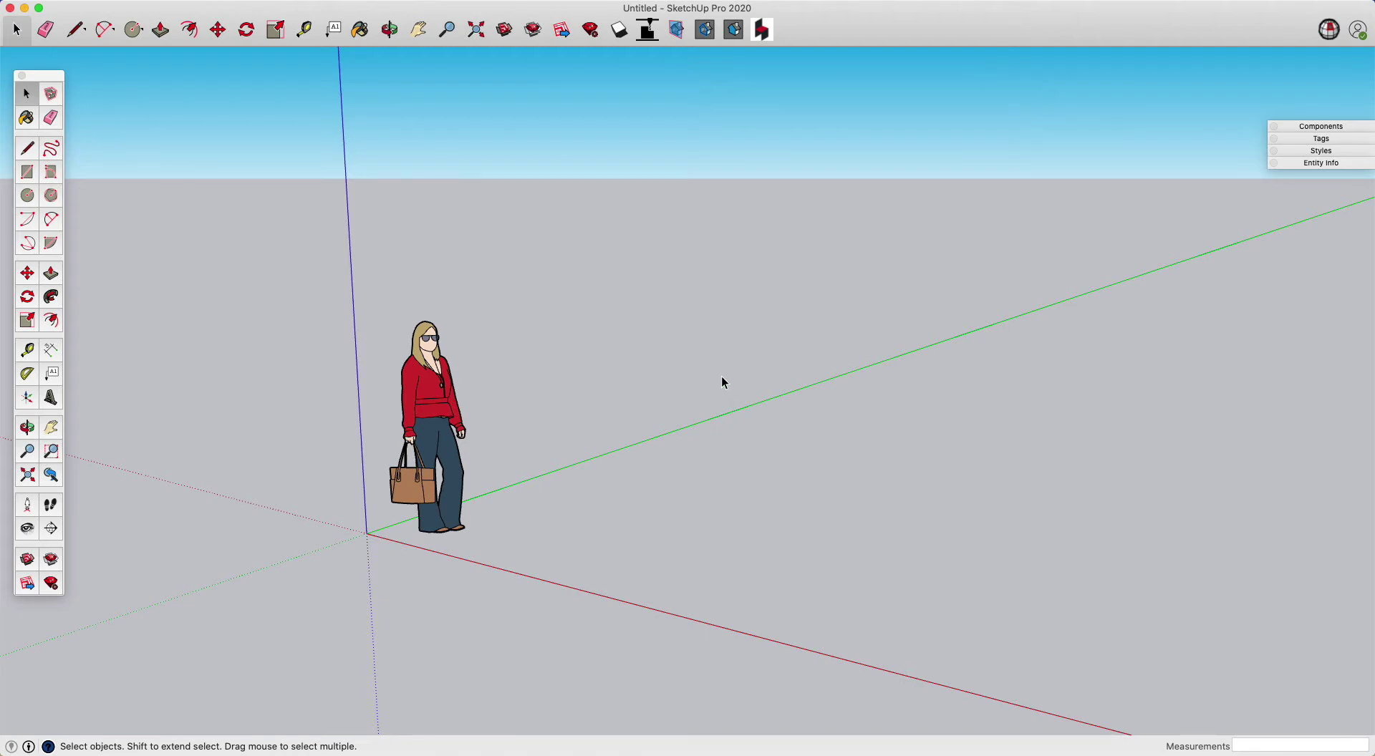
- Bring the Fabber website to the front and open its Sample Models page
{"action": "key", "text": "ctrl+Up"}
{"action": "left_click", "coordinate": [828, 494]}
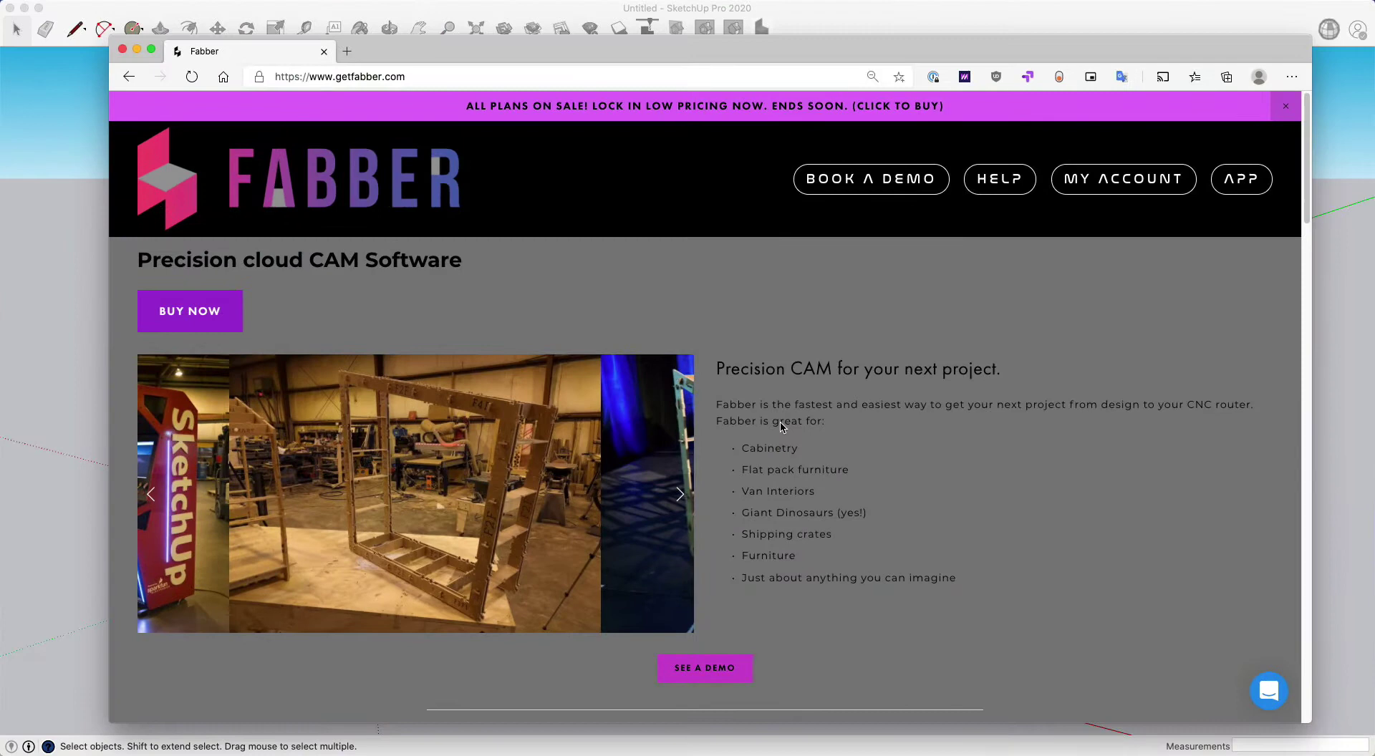
{"action": "mouse_move", "coordinate": [1000, 179]}
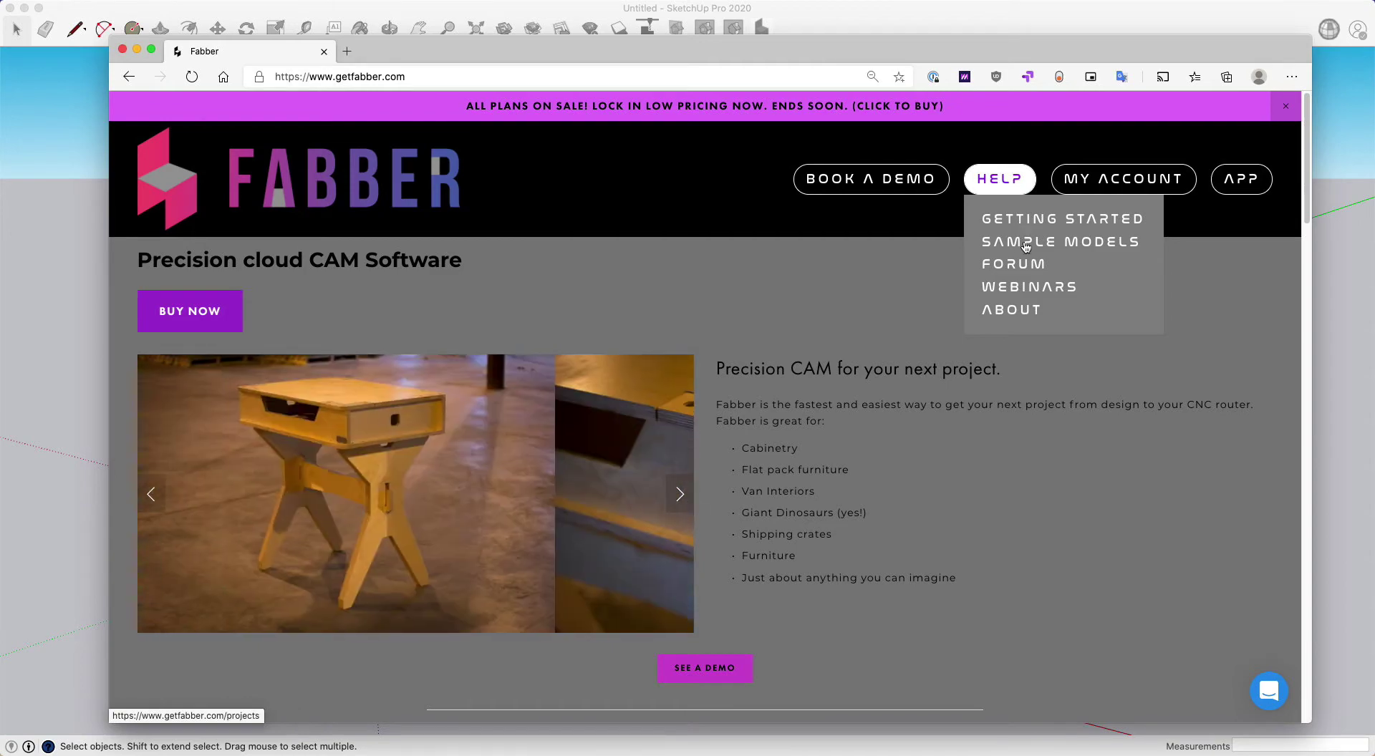
{"action": "left_click", "coordinate": [1028, 243]}
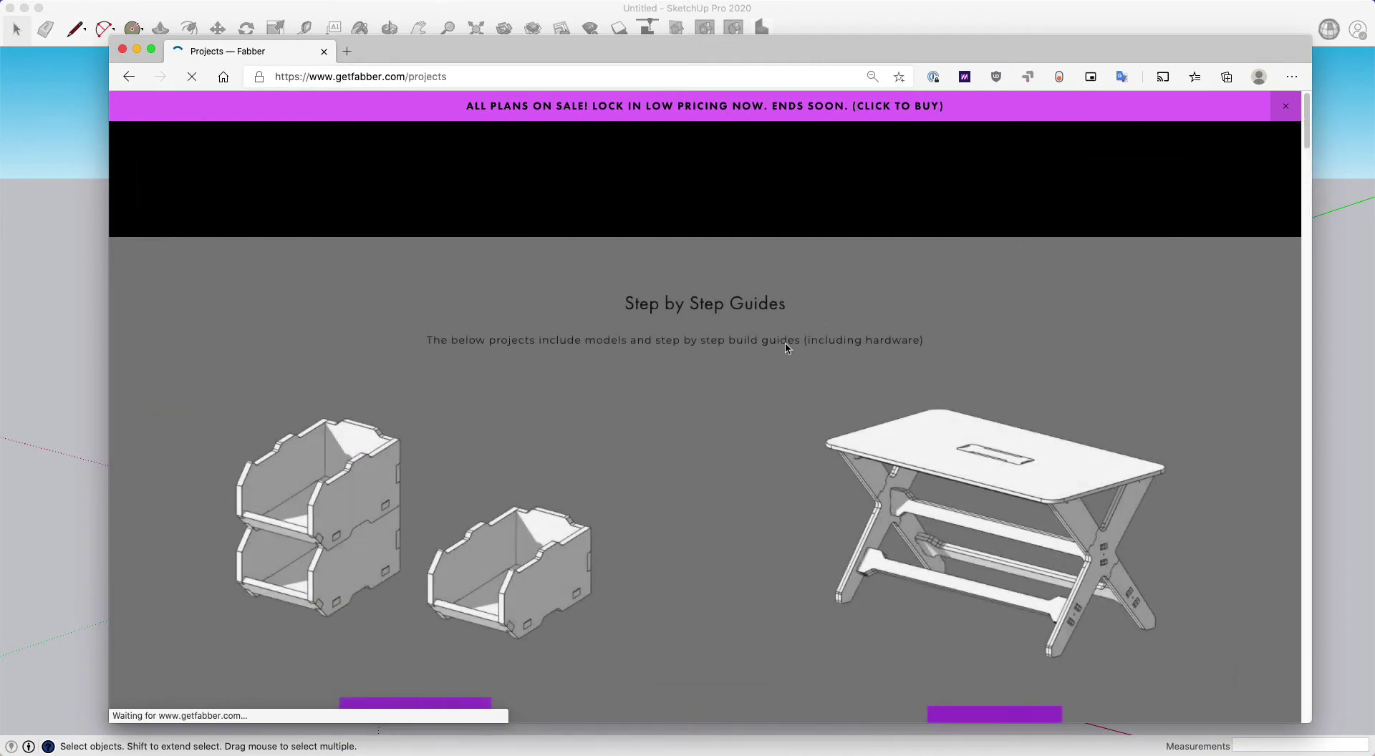
- Open the Bolt Tray guide and download bolt-tray-no-dog-bones.skp from Step 2
{"action": "scroll", "coordinate": [678, 503], "scroll_direction": "down", "scroll_amount": 5}
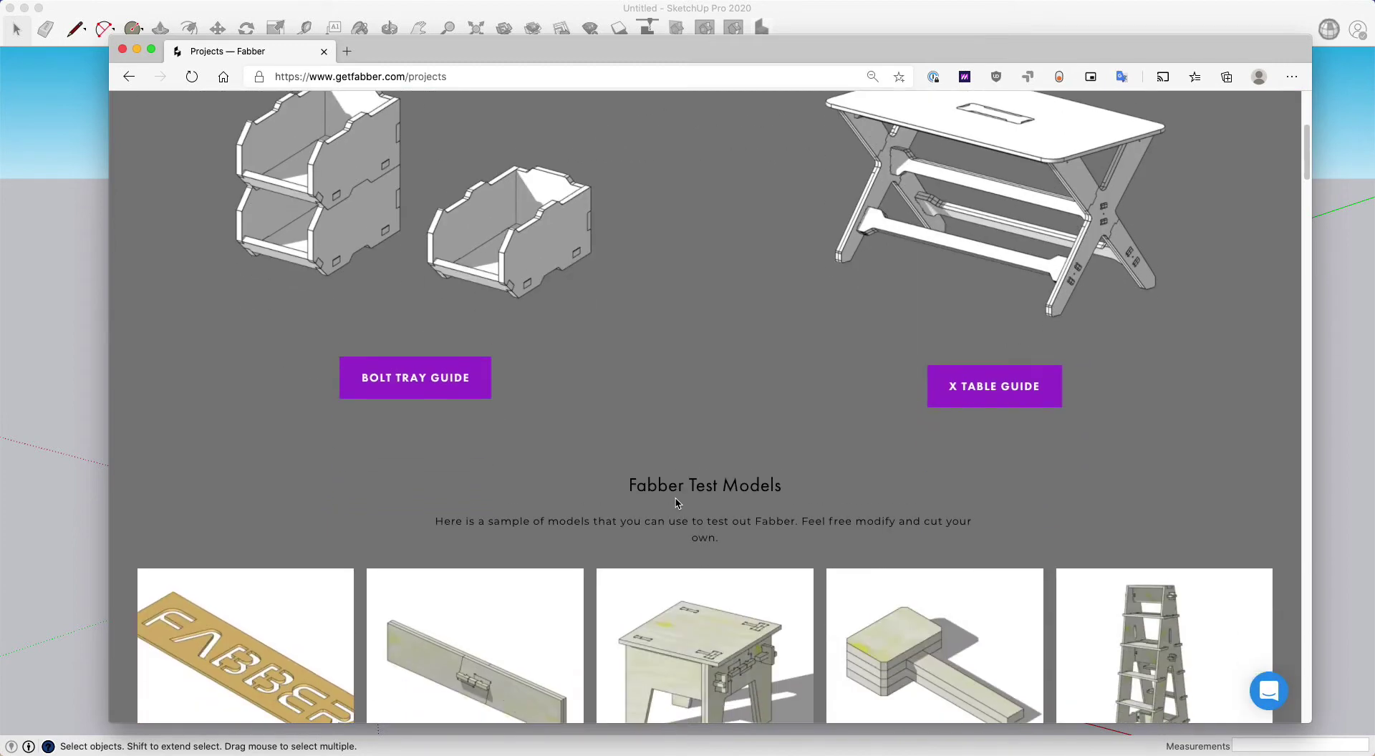
{"action": "scroll", "coordinate": [675, 502], "scroll_direction": "down", "scroll_amount": 4}
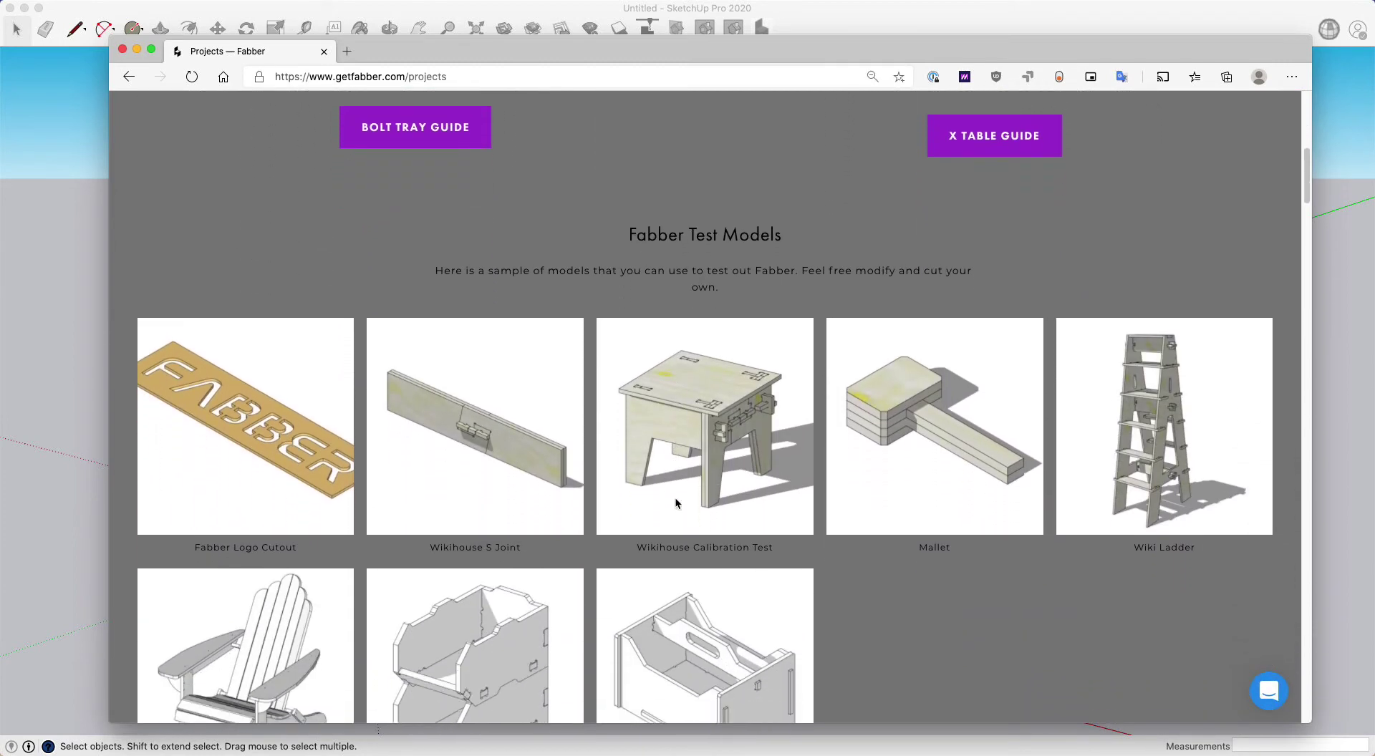
{"action": "scroll", "coordinate": [677, 503], "scroll_direction": "down", "scroll_amount": 2}
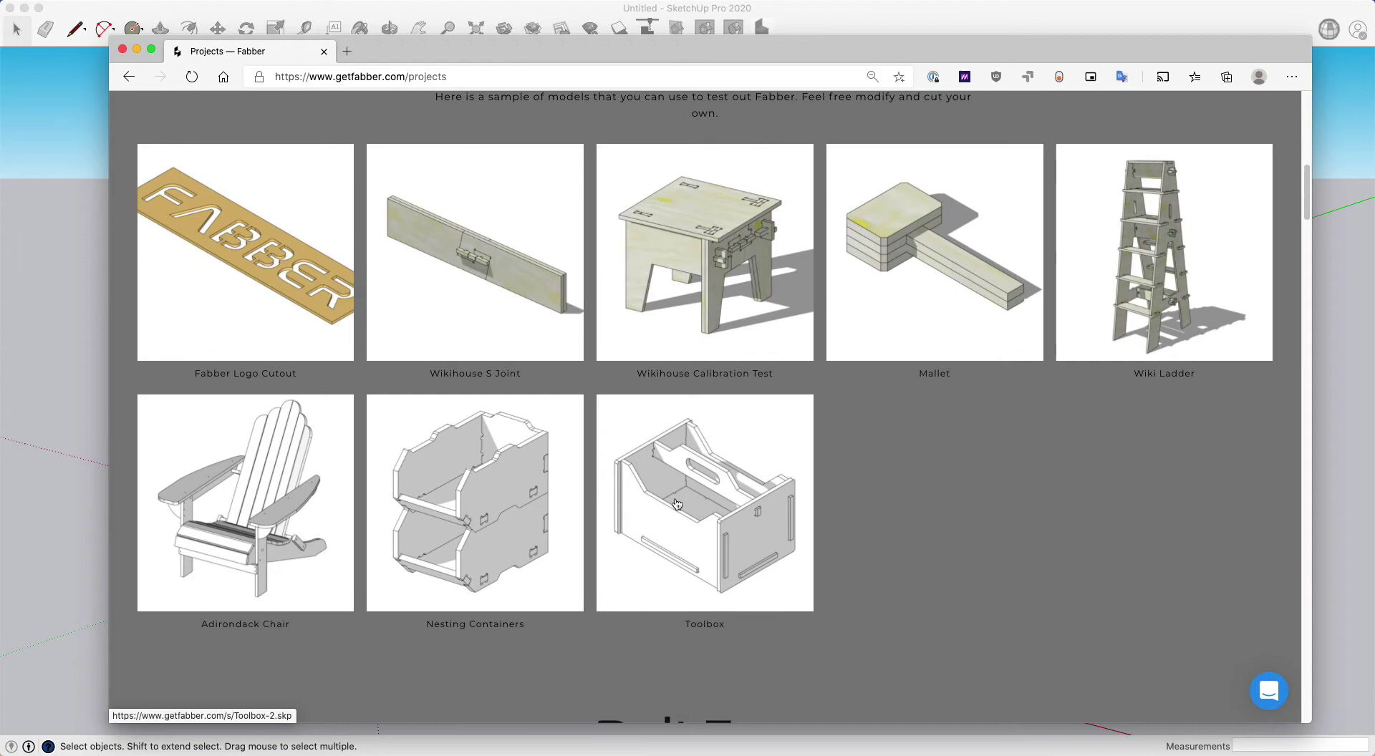
{"action": "scroll", "coordinate": [677, 504], "scroll_direction": "up", "scroll_amount": 10}
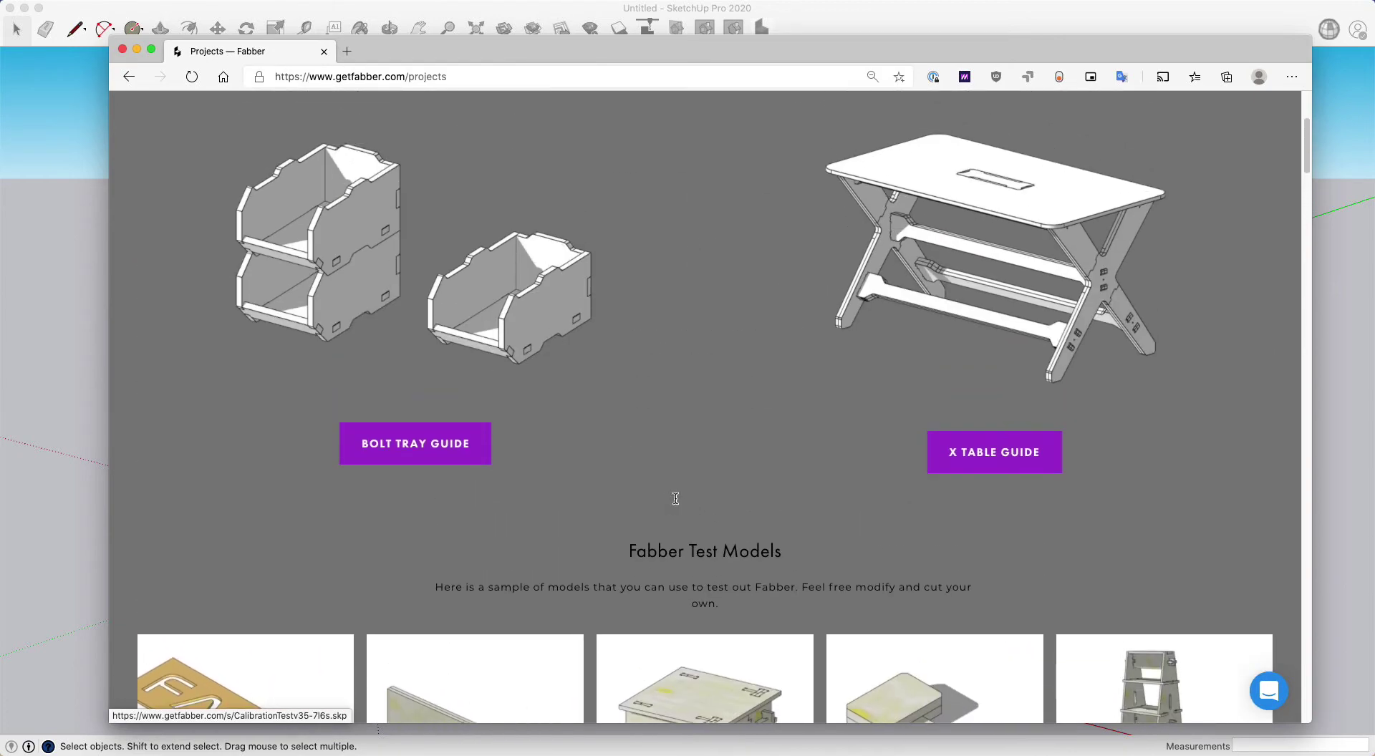
{"action": "left_click", "coordinate": [408, 494]}
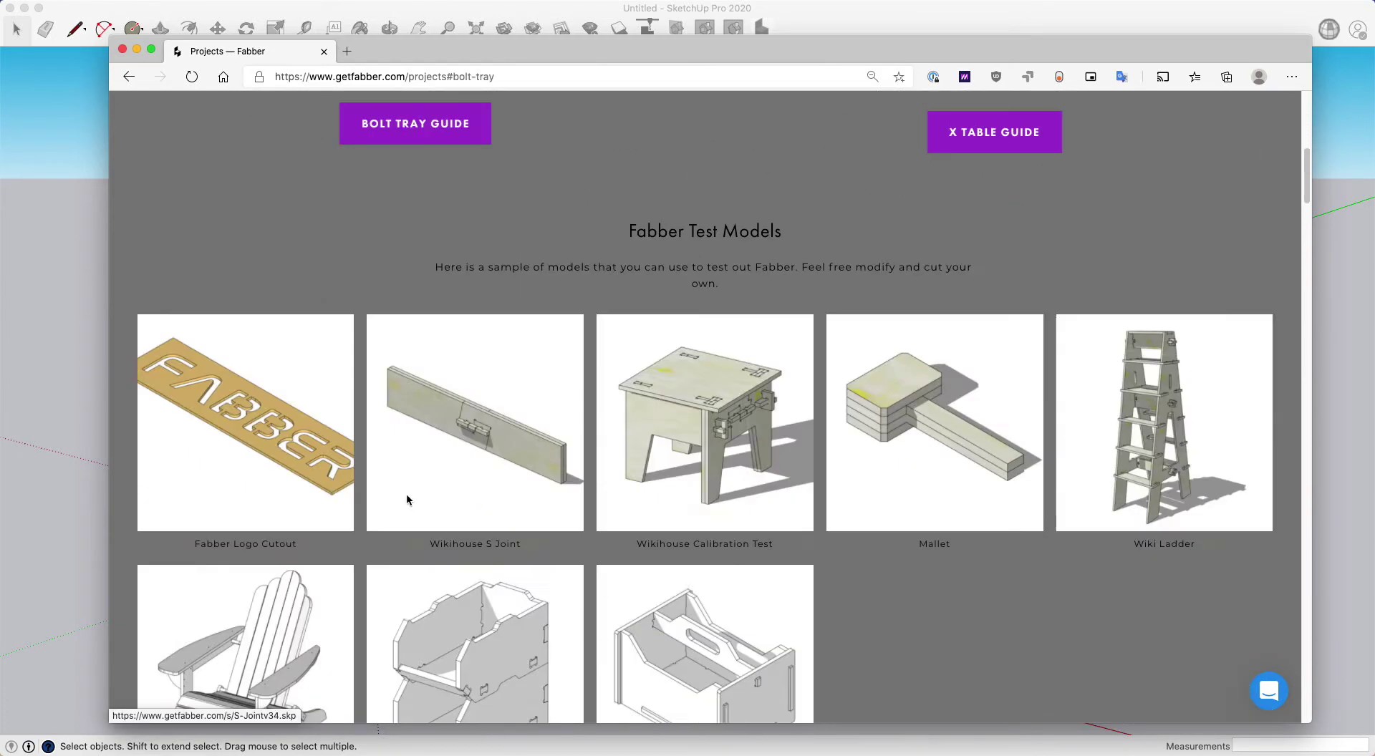
{"action": "scroll", "coordinate": [408, 499], "scroll_direction": "down", "scroll_amount": 7}
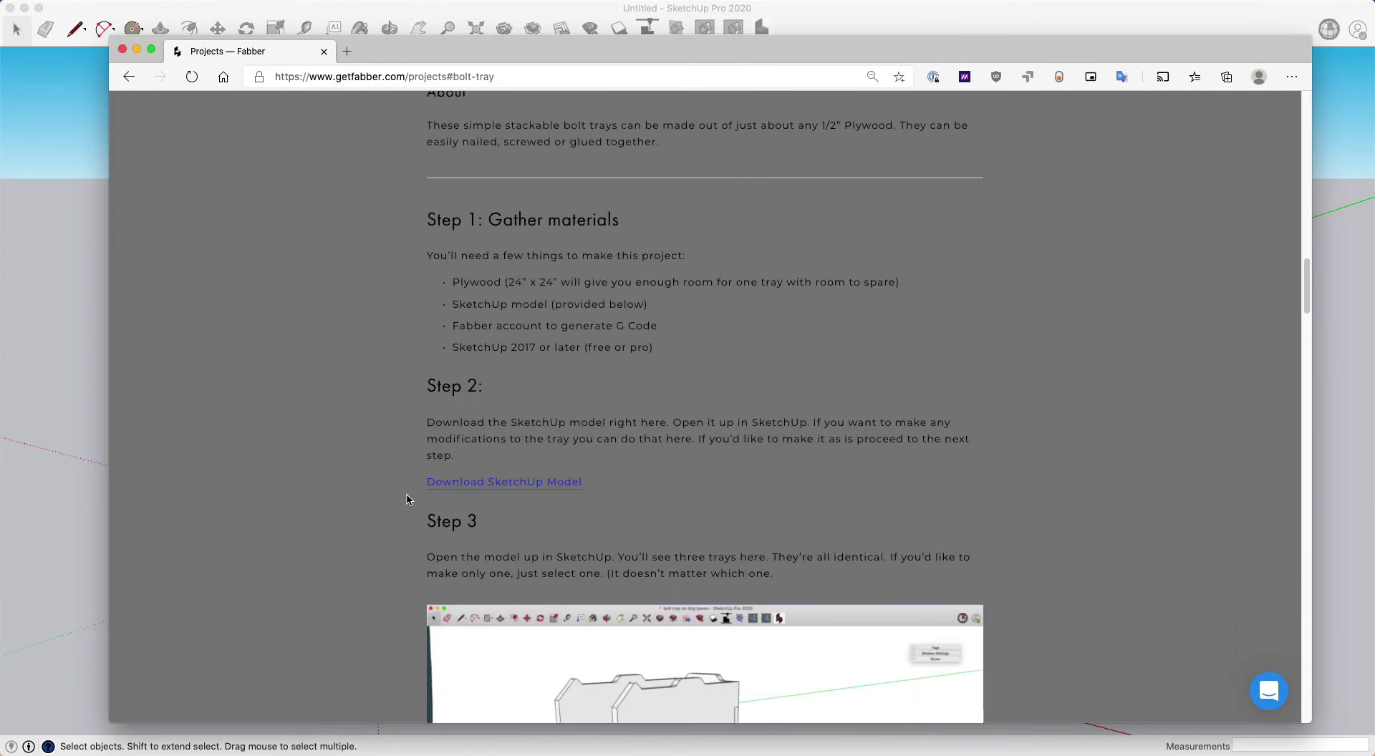
{"action": "scroll", "coordinate": [408, 499], "scroll_direction": "down", "scroll_amount": 1}
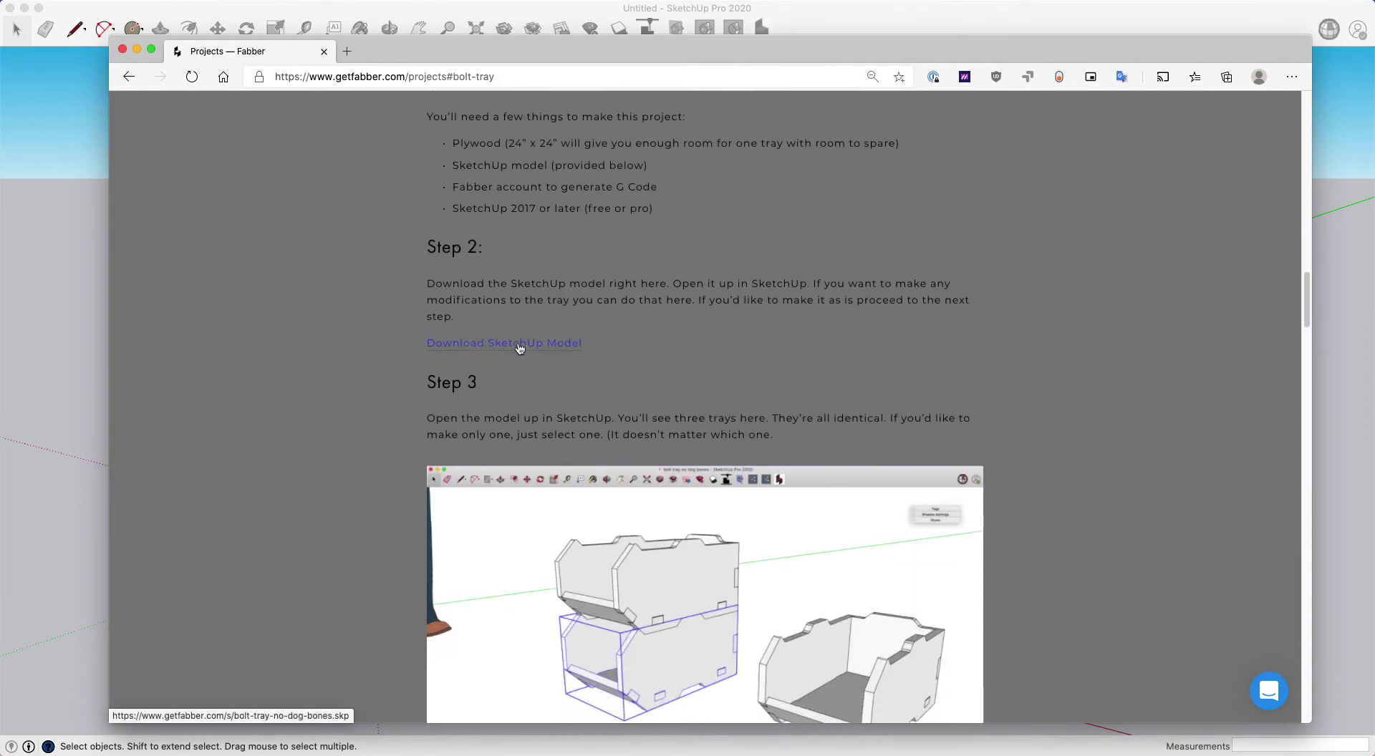
{"action": "left_click", "coordinate": [521, 347]}
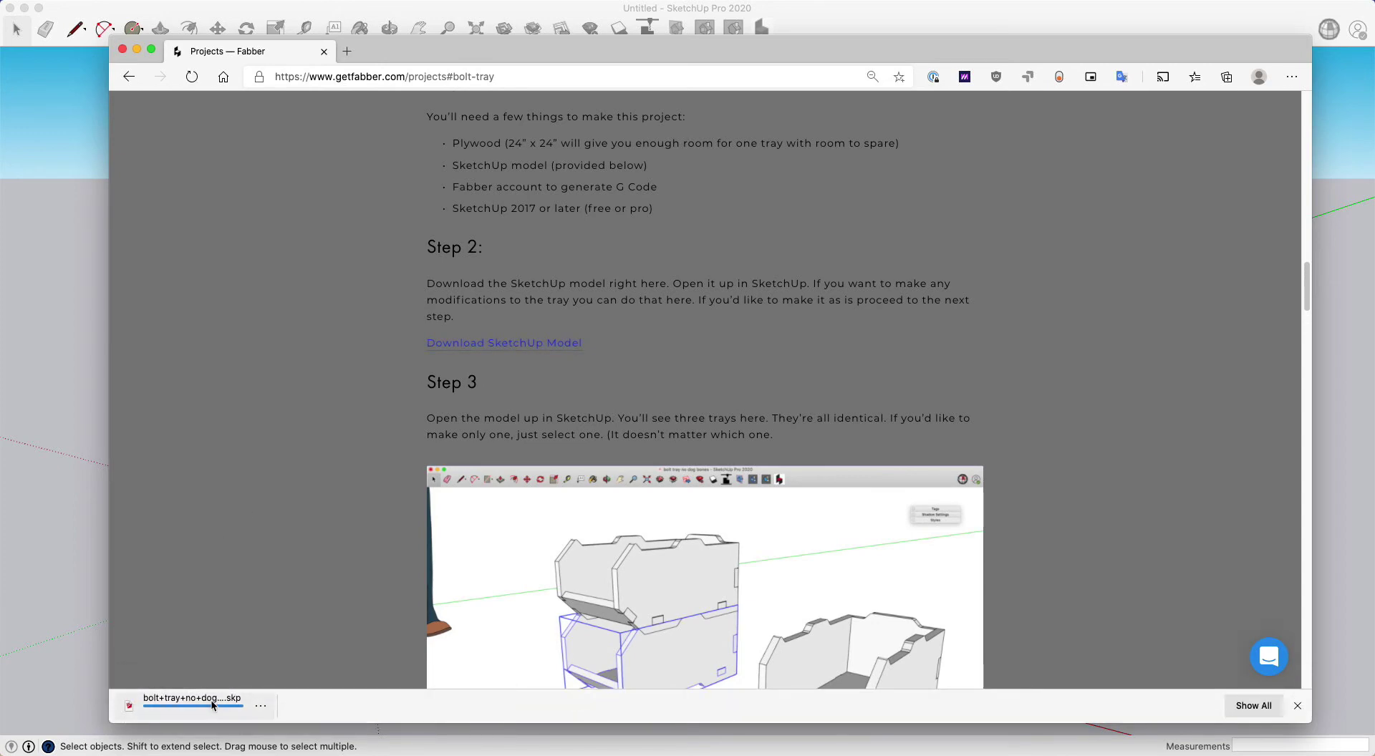
- Open the downloaded bolt-tray-no-dog-bones model and view all three trays
{"action": "left_click", "coordinate": [212, 705]}
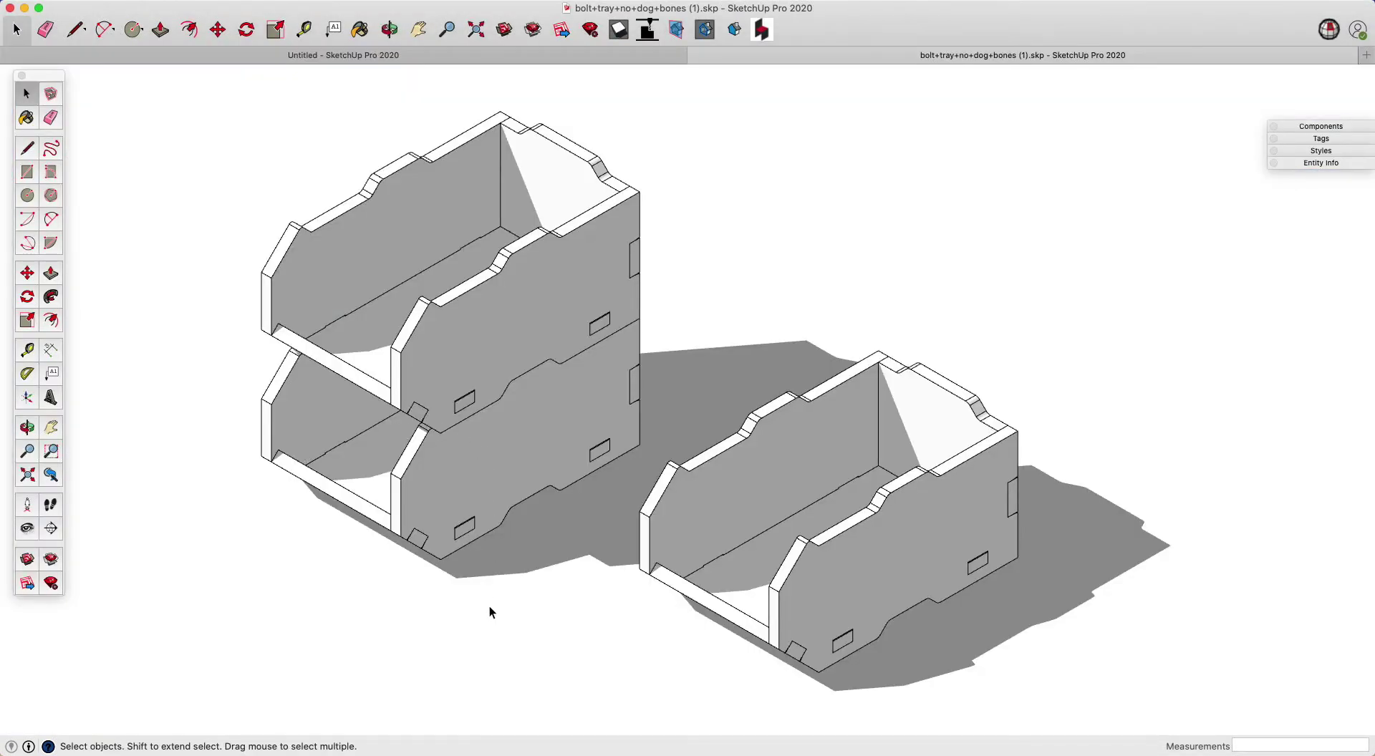
{"action": "mouse_move", "coordinate": [488, 606]}
{"action": "middle_mouse_down"}
{"action": "mouse_move", "coordinate": [568, 381]}
{"action": "mouse_move", "coordinate": [447, 560]}
{"action": "middle_mouse_up"}
{"action": "scroll", "coordinate": [570, 381], "scroll_direction": "down", "scroll_amount": 3}
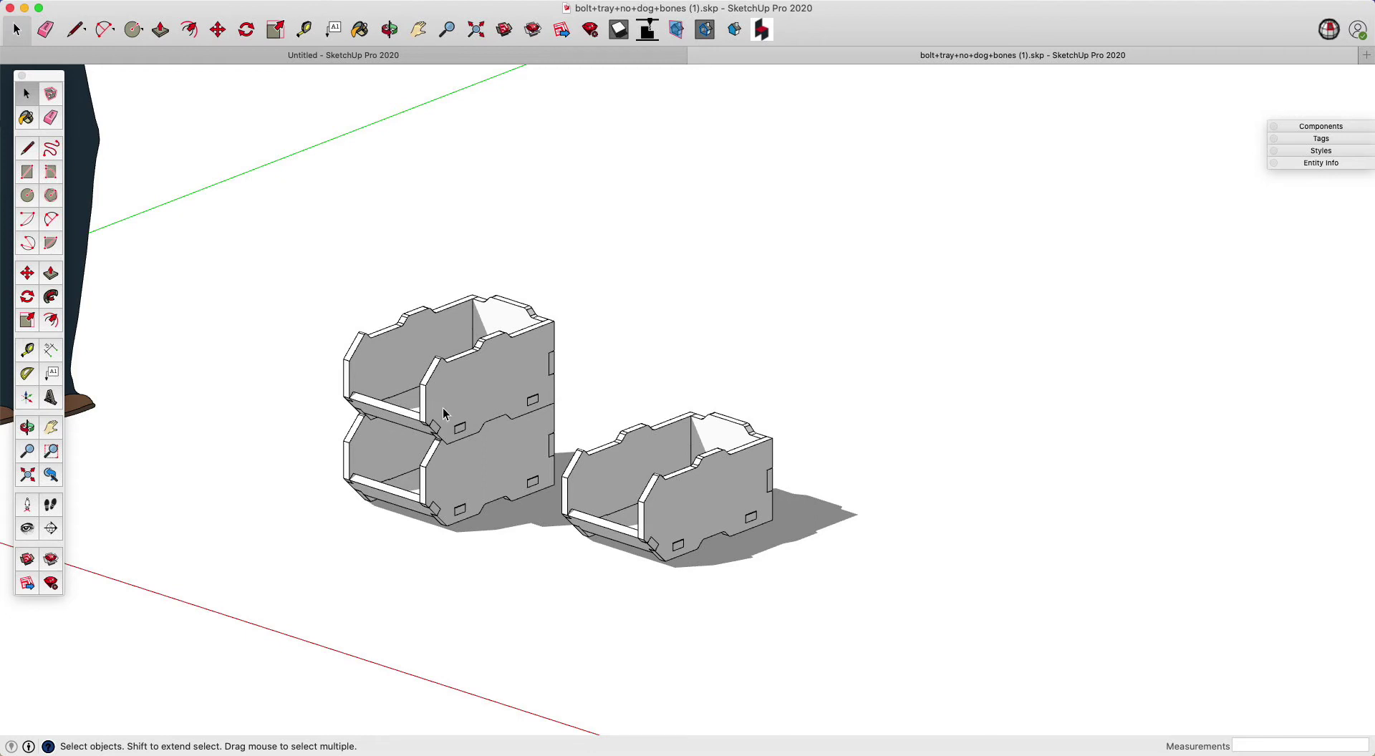
- Edit the upper stacked tray and select its front, left side, floor and back panels
{"action": "left_click", "coordinate": [479, 363]}
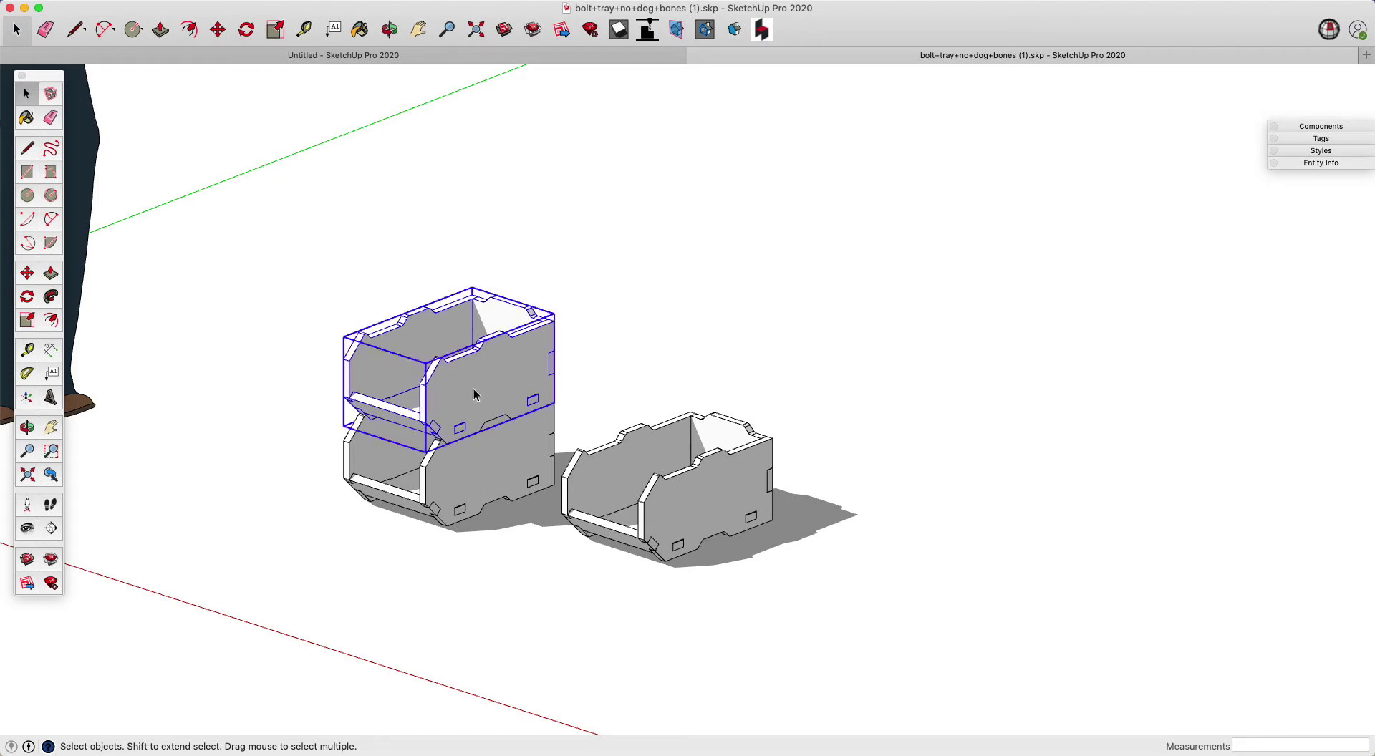
{"action": "double_click", "coordinate": [474, 399]}
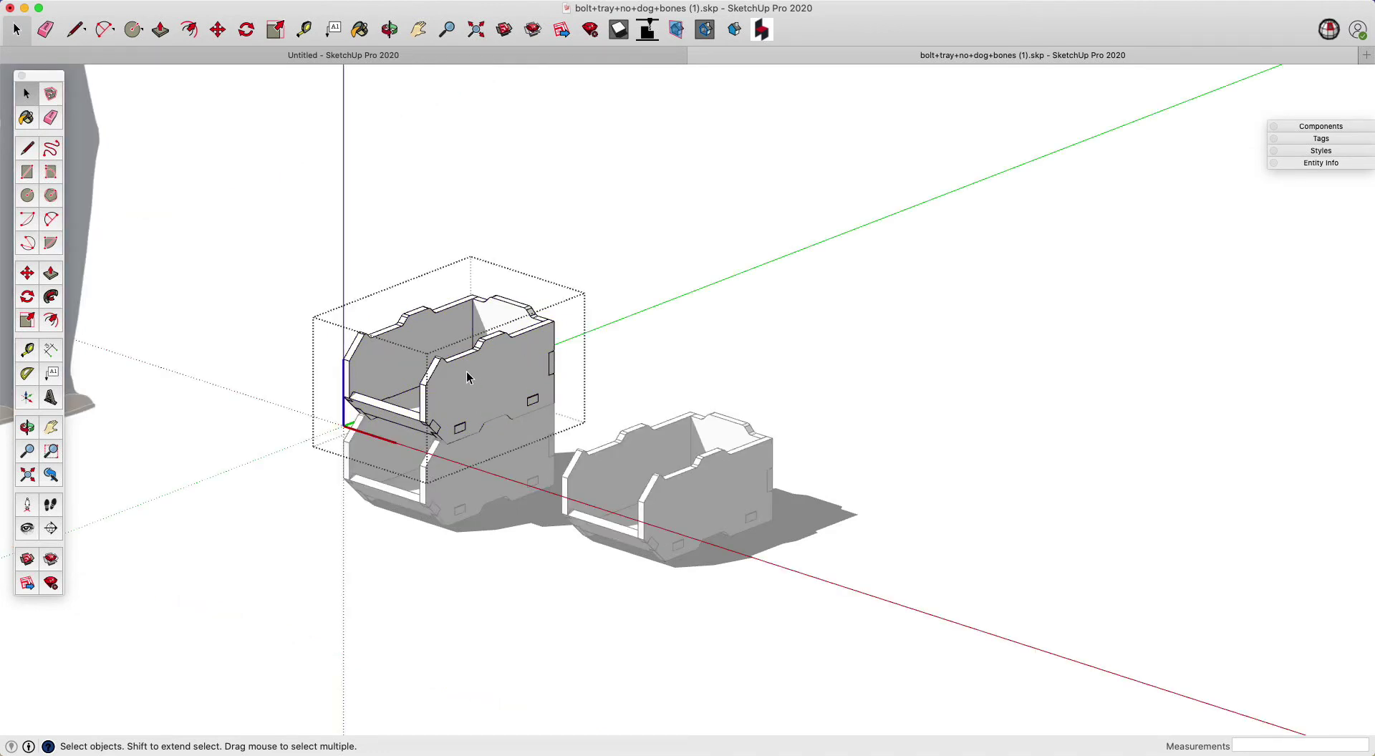
{"action": "scroll", "coordinate": [466, 371], "scroll_direction": "up", "scroll_amount": 1}
{"action": "left_click", "coordinate": [466, 371]}
{"action": "left_click", "coordinate": [384, 368]}
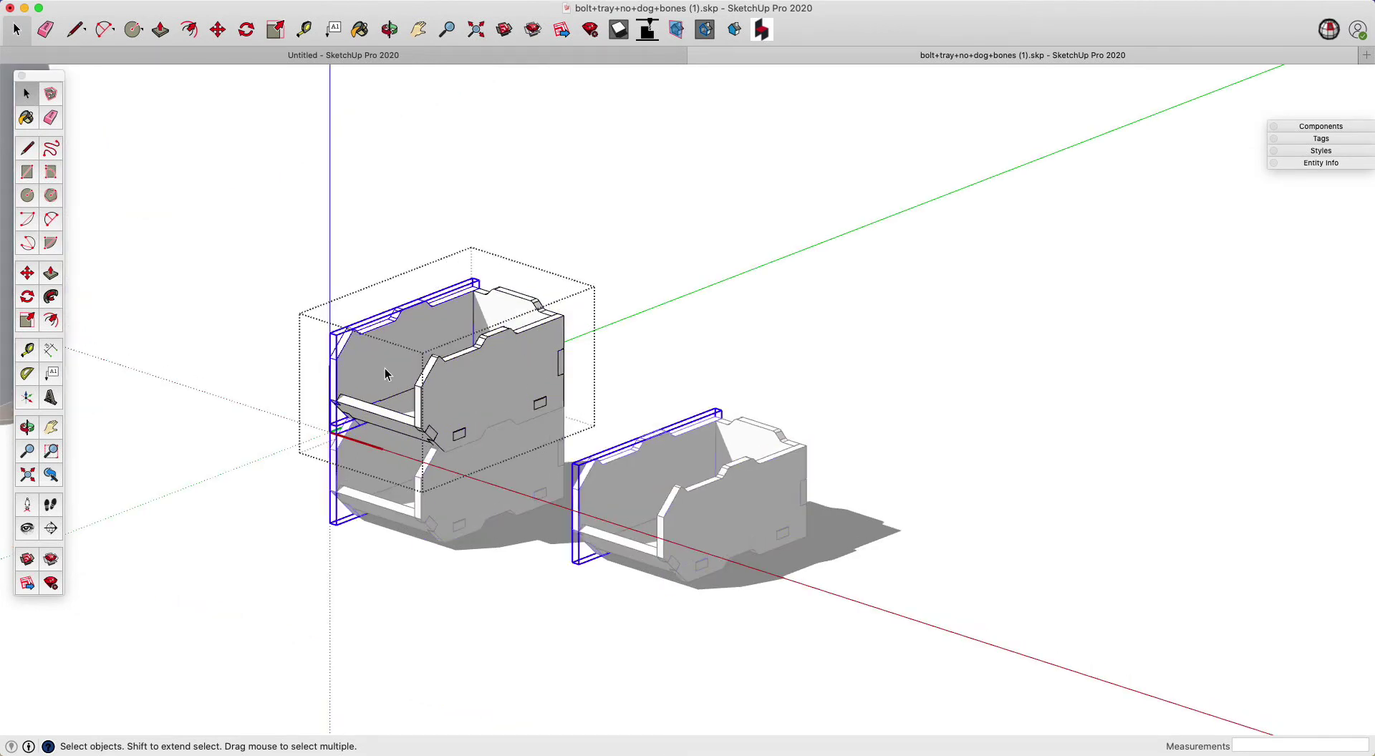
{"action": "left_click", "coordinate": [391, 432]}
{"action": "left_click", "coordinate": [459, 417]}
{"action": "left_click", "coordinate": [519, 299]}
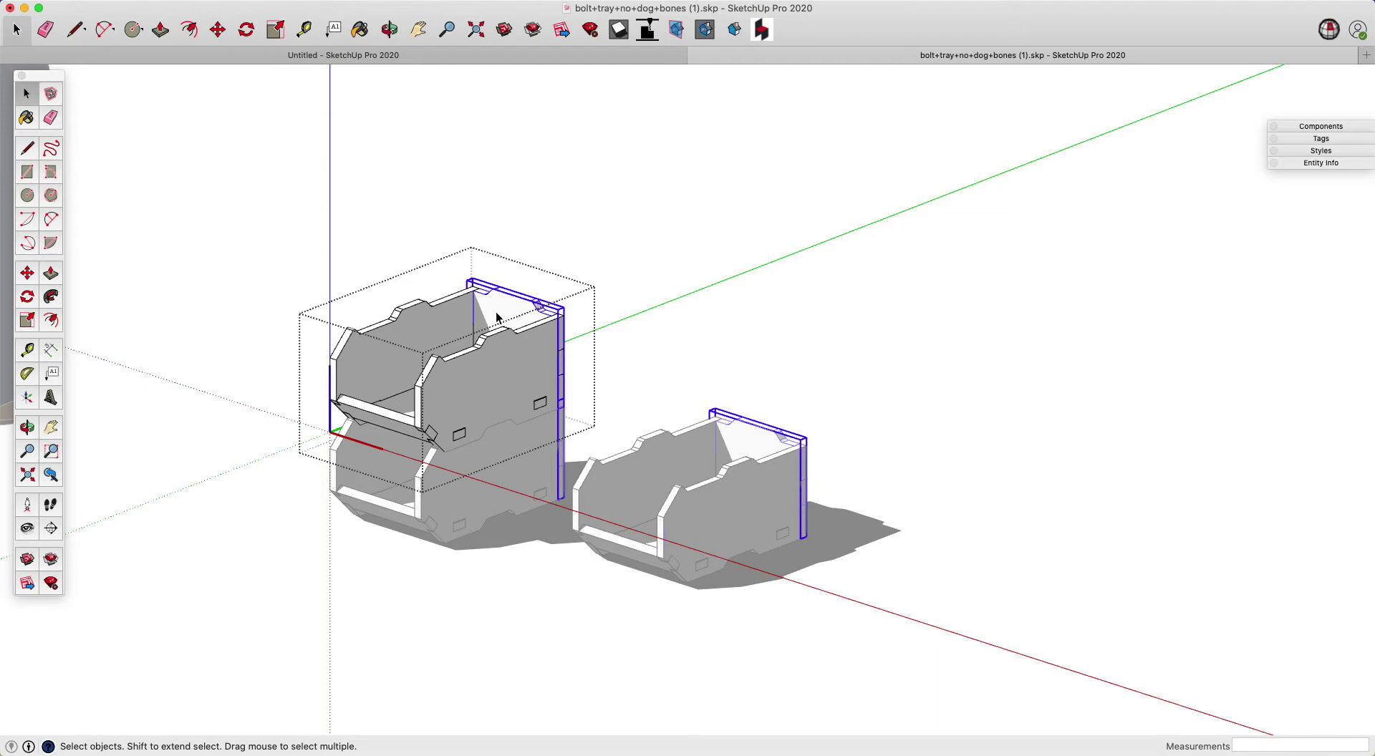
- Orbit to see the trays' open fronts and long sides, then exit the tray
{"action": "middle_click_drag", "start_coordinate": [475, 372], "coordinate": [684, 407]}
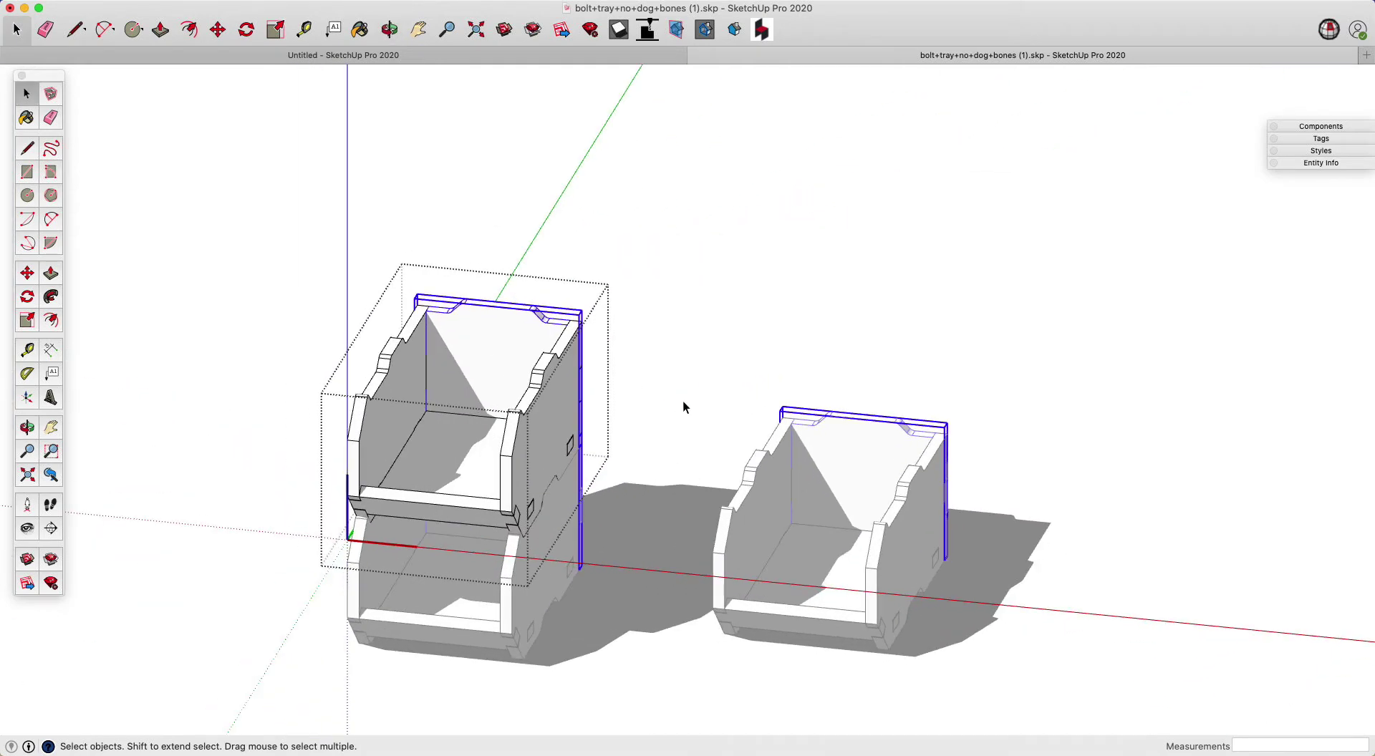
{"action": "middle_click_drag", "start_coordinate": [620, 364], "coordinate": [465, 388]}
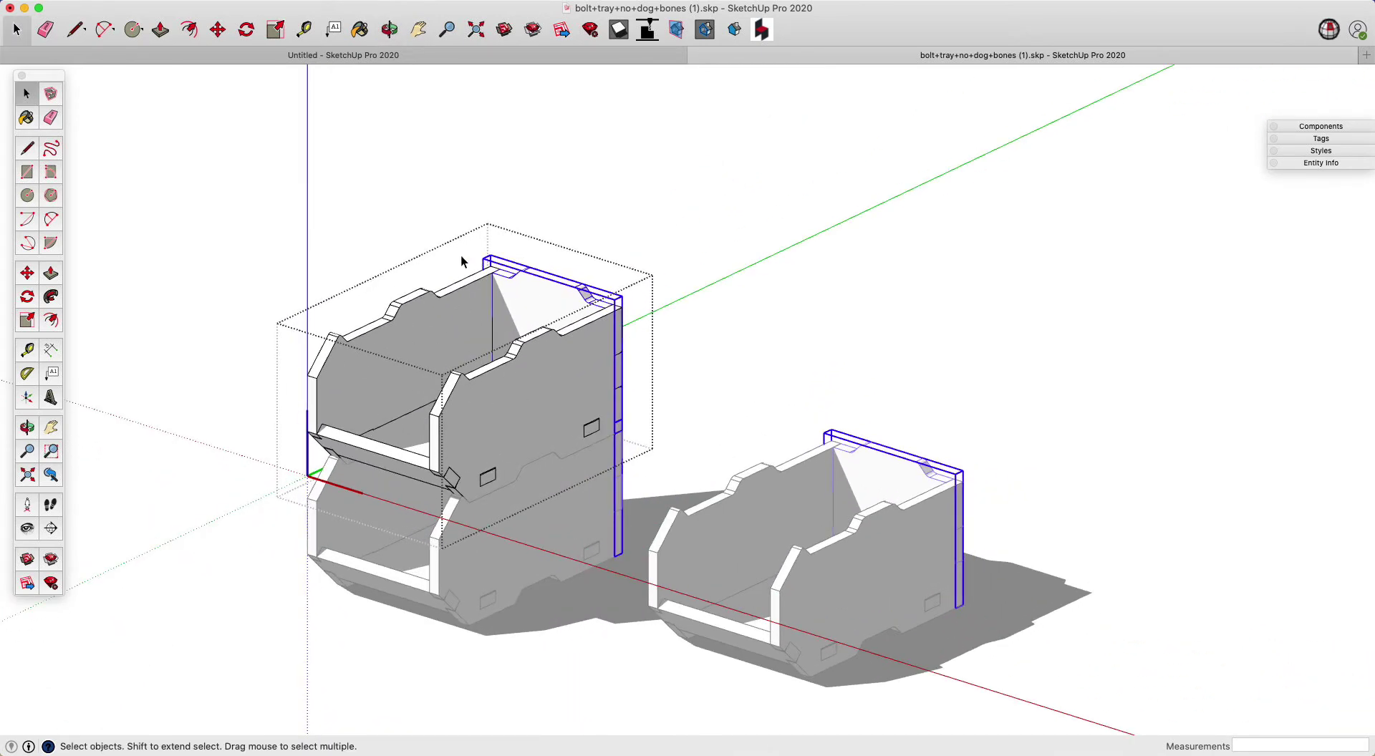
{"action": "left_click", "coordinate": [246, 132]}
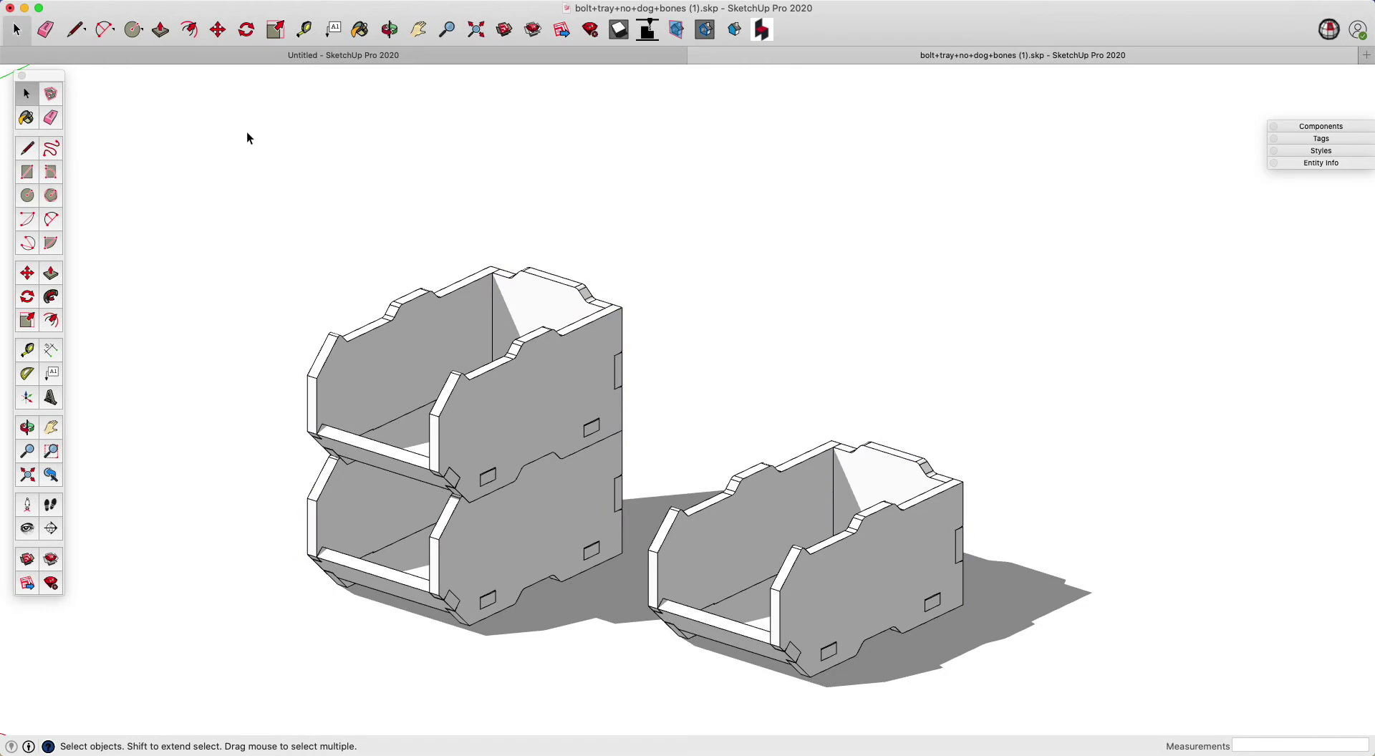
- In the empty untitled model, draw a flat rectangle on the ground plane
{"action": "left_click", "coordinate": [264, 62]}
{"action": "middle_click_drag", "start_coordinate": [537, 528], "coordinate": [443, 550]}
{"action": "key", "text": "r"}
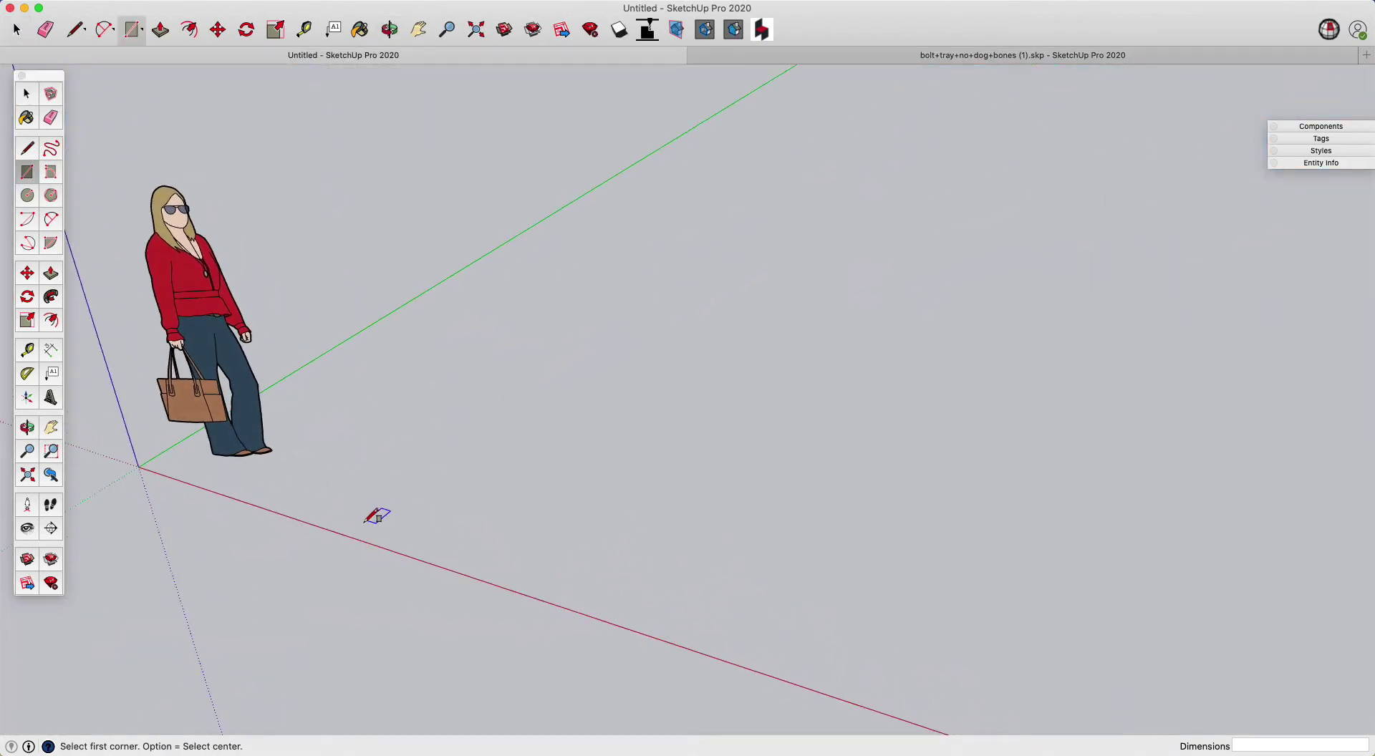
{"action": "left_click", "coordinate": [351, 522]}
{"action": "scroll", "coordinate": [477, 426], "scroll_direction": "up", "scroll_amount": 3}
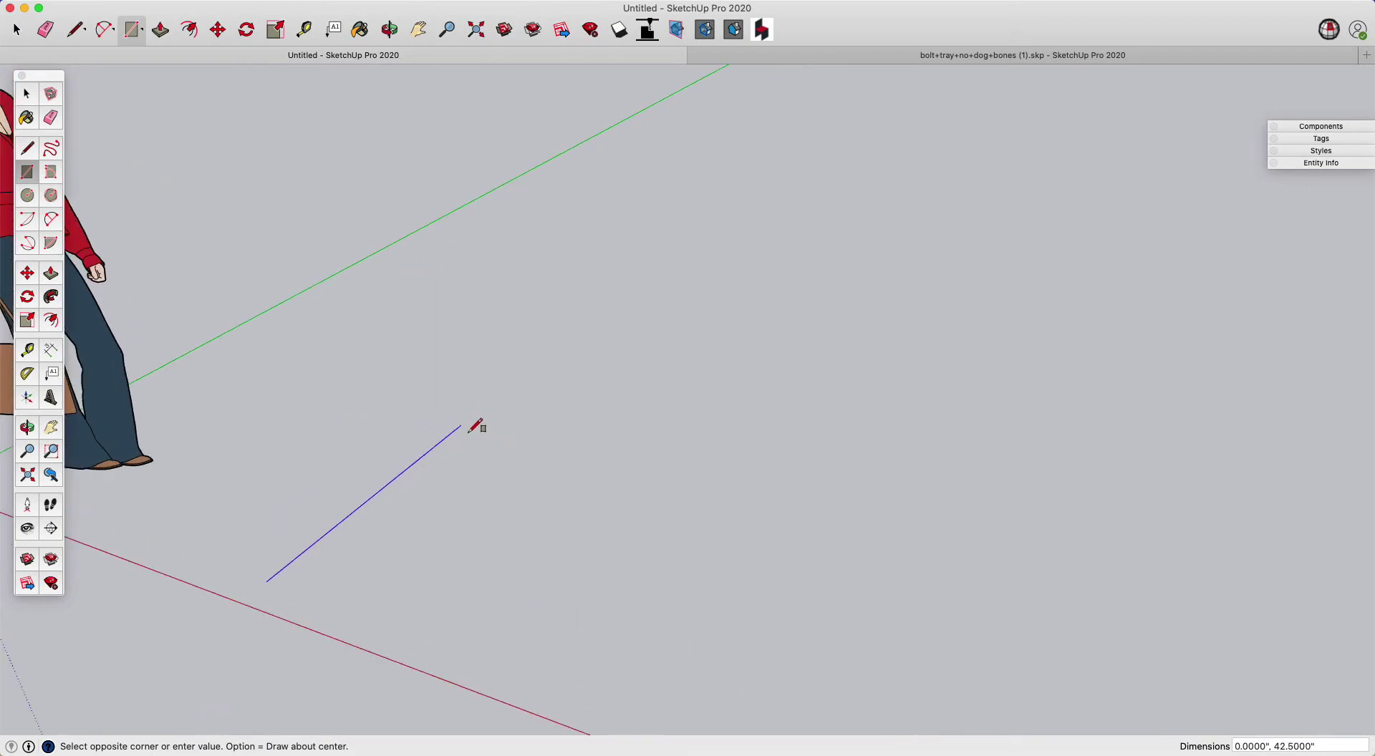
{"action": "left_click", "coordinate": [475, 429]}
- Push/pull the rectangle into a box, then lower its top and shorten its end
{"action": "key", "text": "p"}
{"action": "left_click_drag", "start_coordinate": [464, 430], "coordinate": [429, 349]}
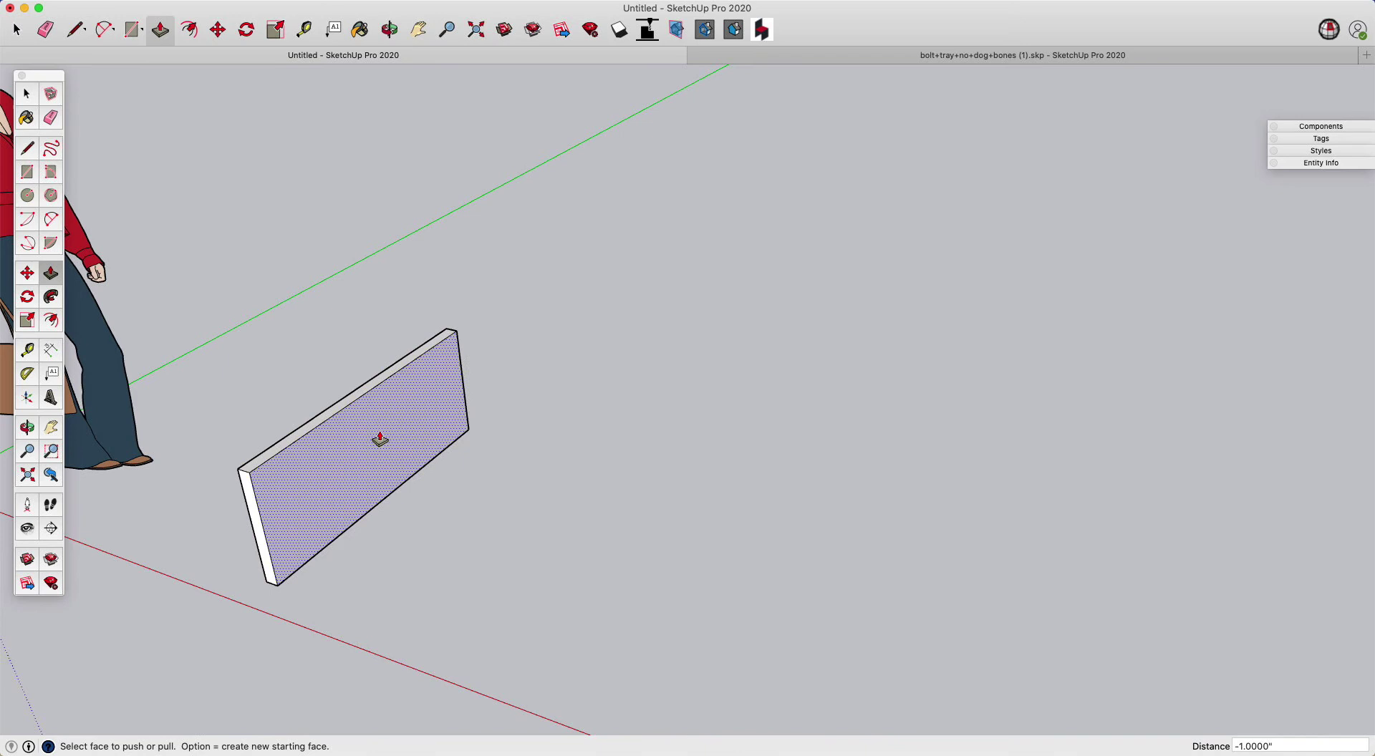
{"action": "left_click_drag", "start_coordinate": [341, 407], "coordinate": [340, 448]}
{"action": "left_click_drag", "start_coordinate": [253, 545], "coordinate": [380, 427]}
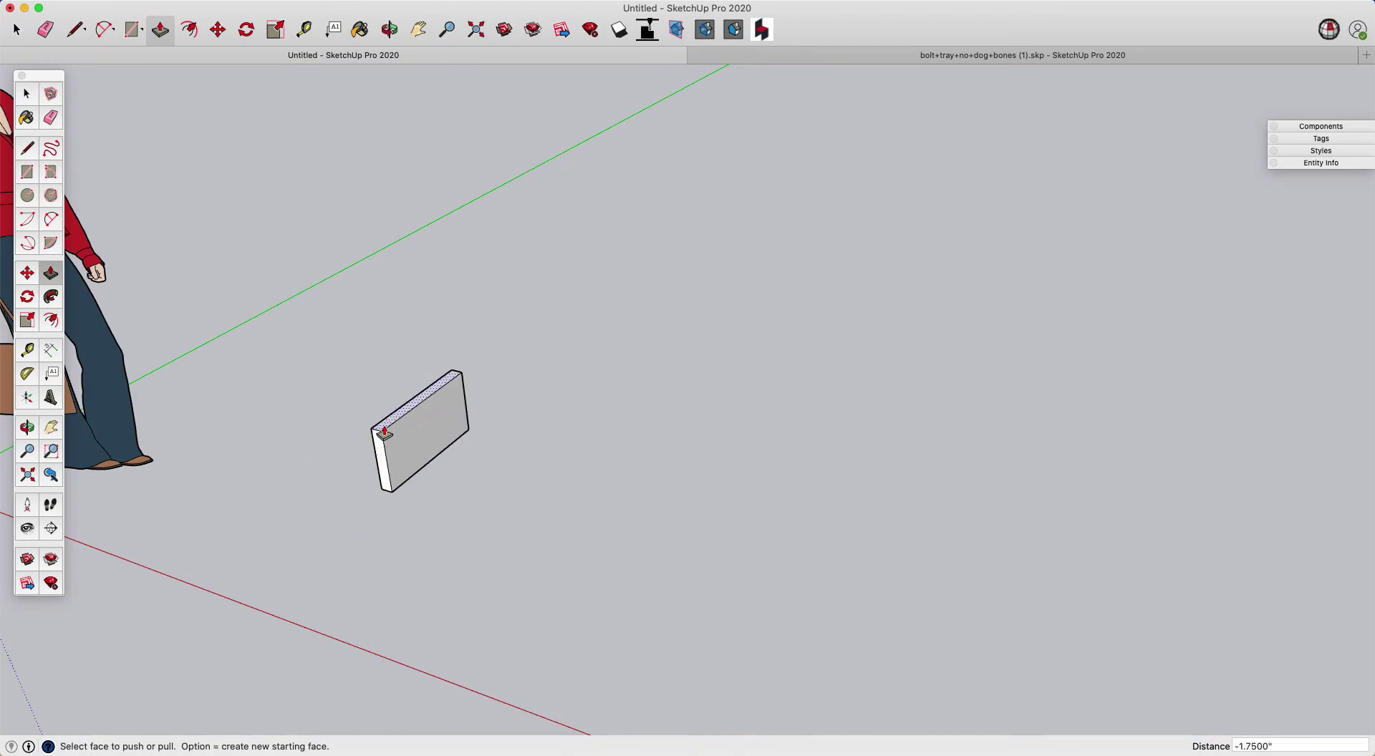
{"action": "scroll", "coordinate": [382, 427], "scroll_direction": "up", "scroll_amount": 5}
- Place a guide 1.25" from the top edge and push the front face back to thin the board
{"action": "key", "text": "t"}
{"action": "left_click", "coordinate": [394, 392]}
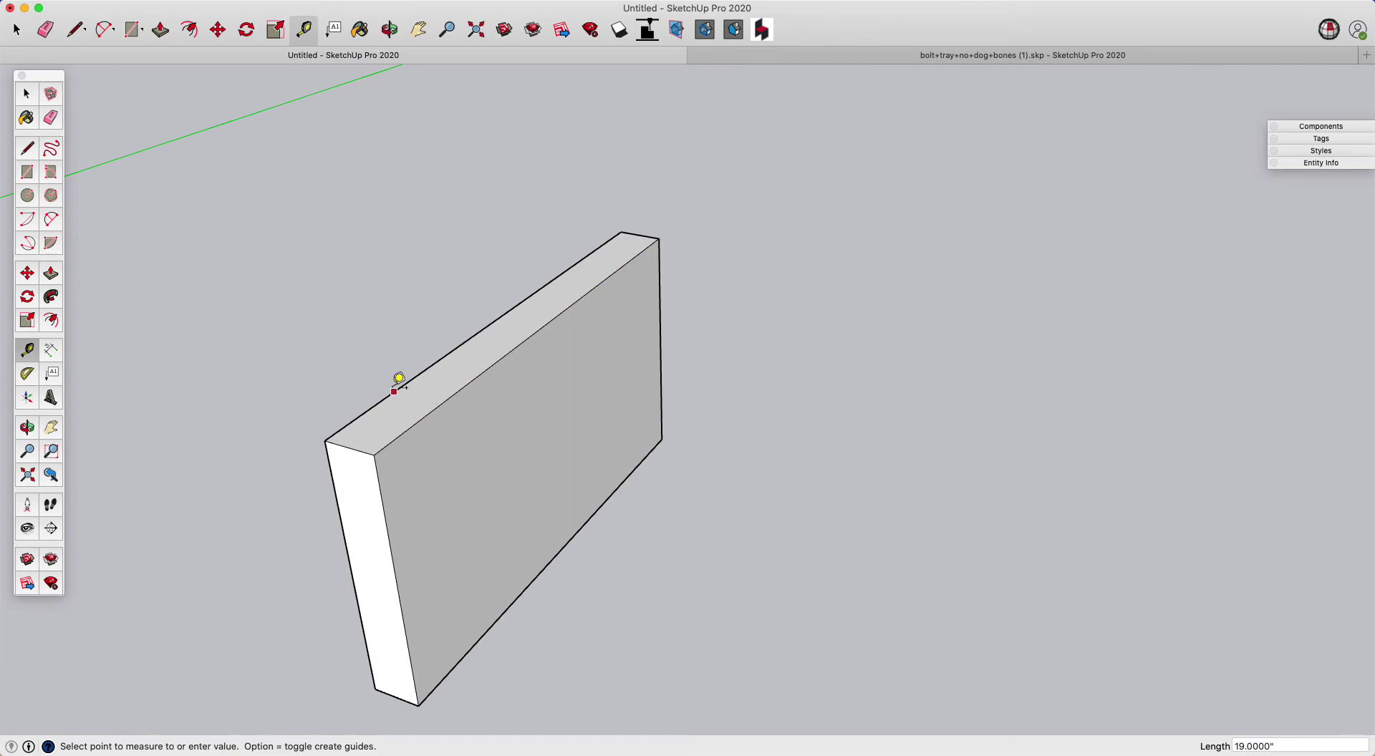
{"action": "left_click", "coordinate": [433, 386]}
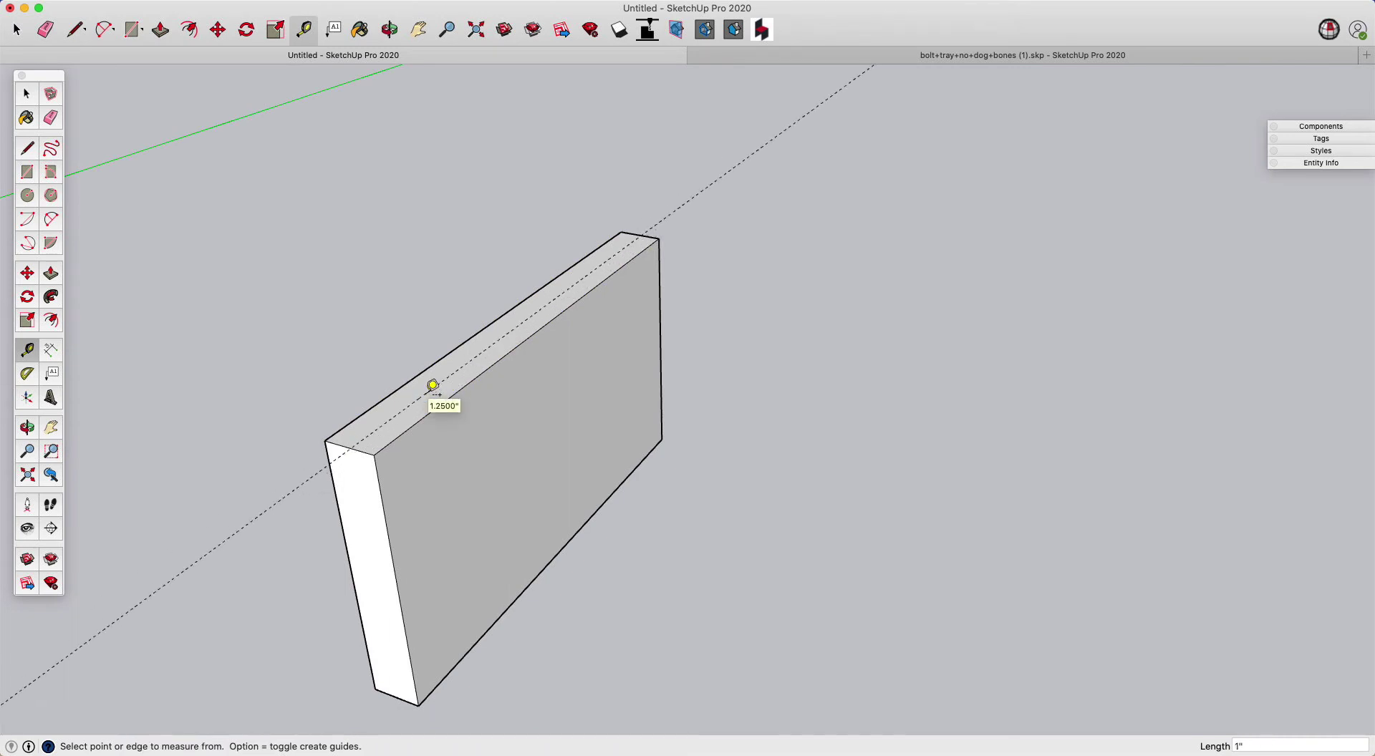
{"action": "key", "text": "p"}
{"action": "left_click_drag", "start_coordinate": [454, 428], "coordinate": [276, 506]}
{"action": "scroll", "coordinate": [276, 507], "scroll_direction": "down", "scroll_amount": 3}
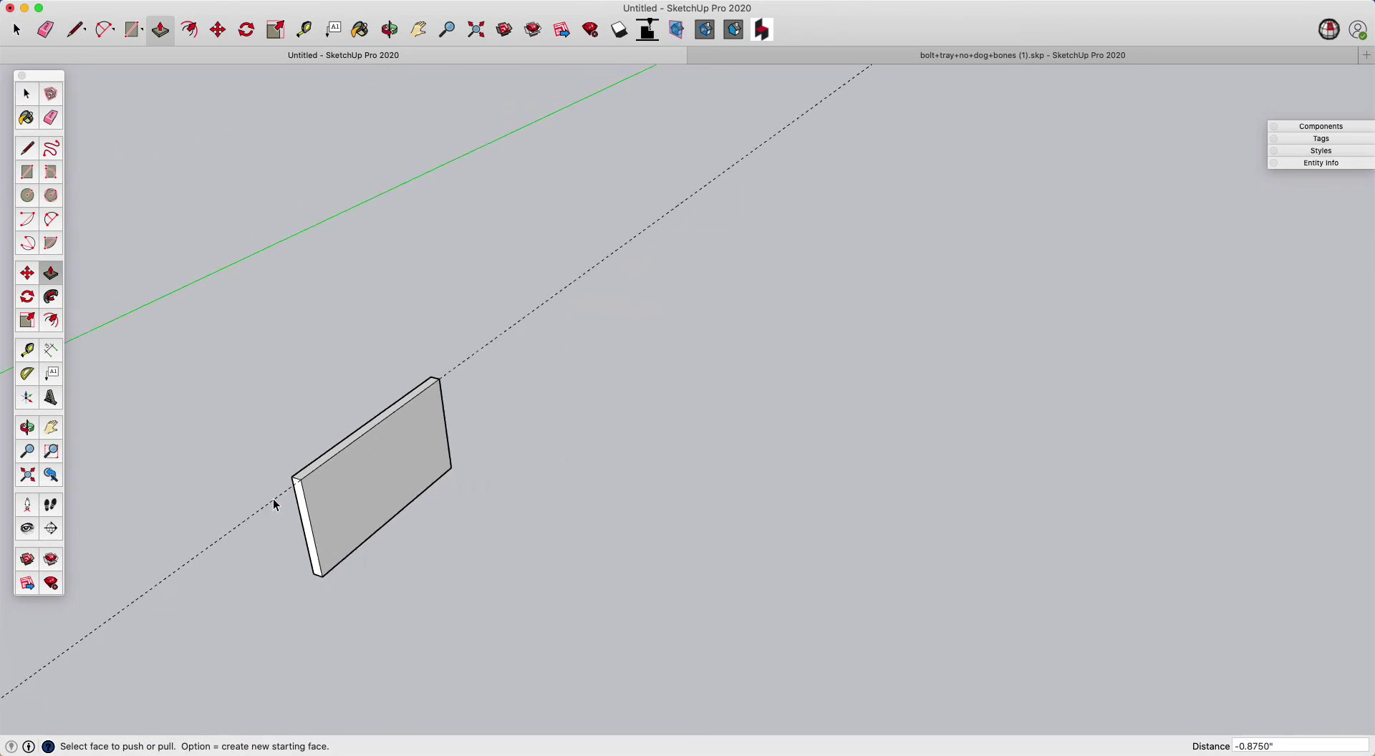
- Orbit around the board beside the scale figure and select its narrow left face
{"action": "key", "text": "space"}
{"action": "key", "text": "e"}
{"action": "key", "text": "o"}
{"action": "left_click_drag", "start_coordinate": [260, 503], "coordinate": [443, 486]}
{"action": "key", "text": "e"}
{"action": "middle_click_drag", "start_coordinate": [429, 475], "coordinate": [419, 501]}
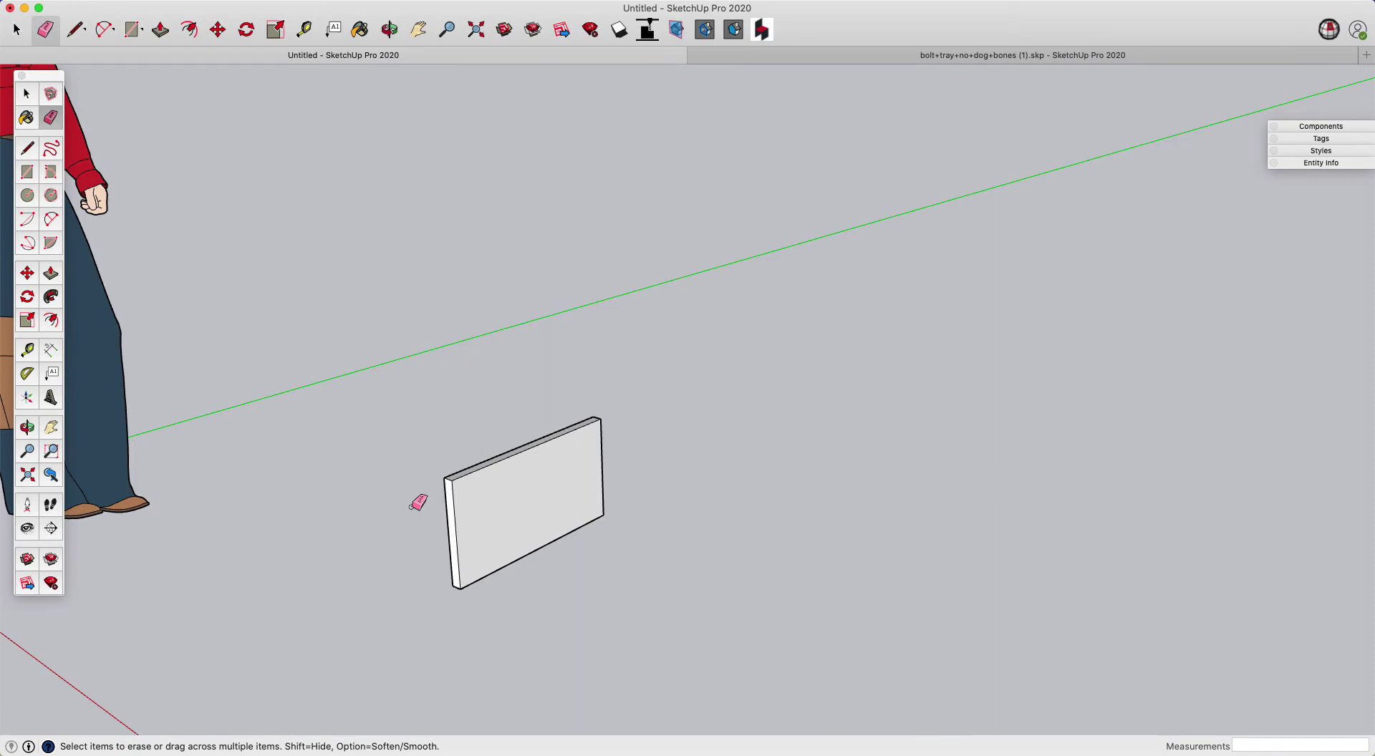
{"action": "key", "text": "space"}
{"action": "left_click", "coordinate": [452, 499]}
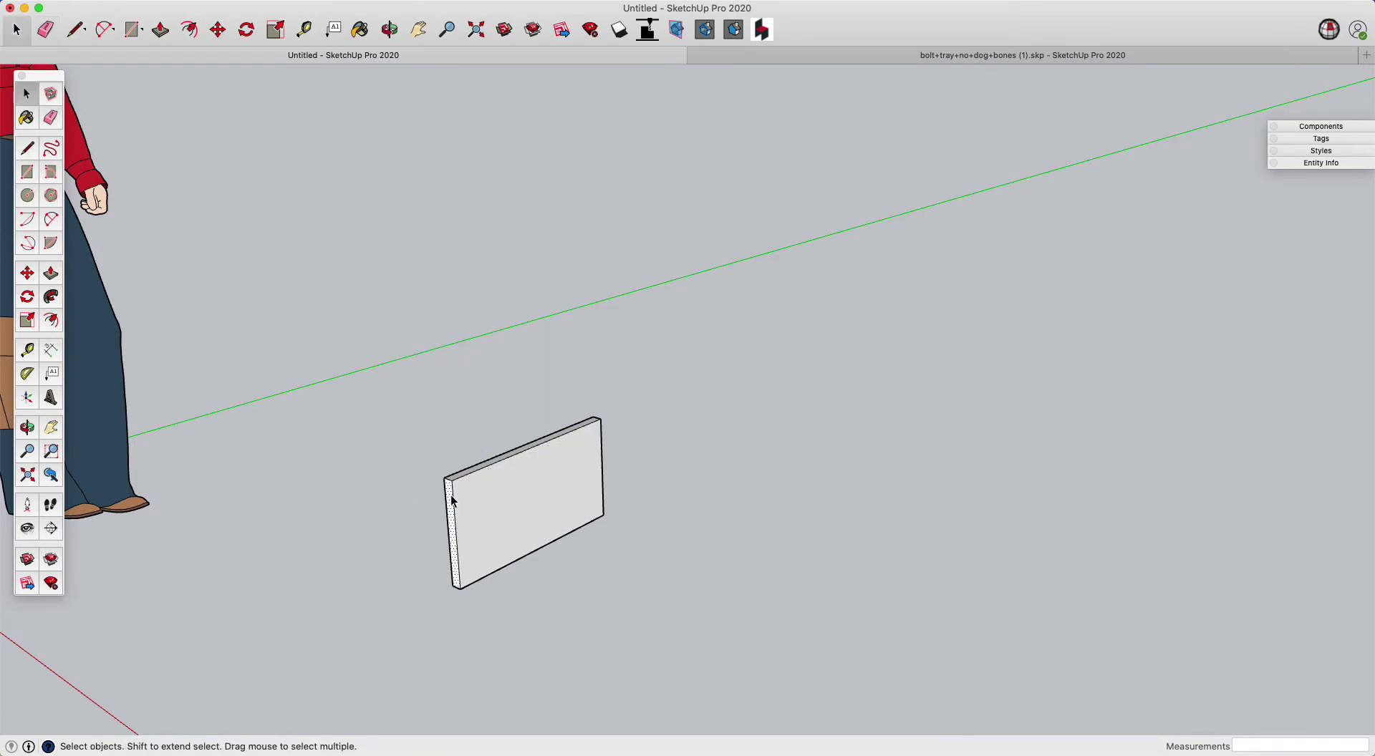
{"action": "scroll", "coordinate": [451, 499], "scroll_direction": "up", "scroll_amount": 3}
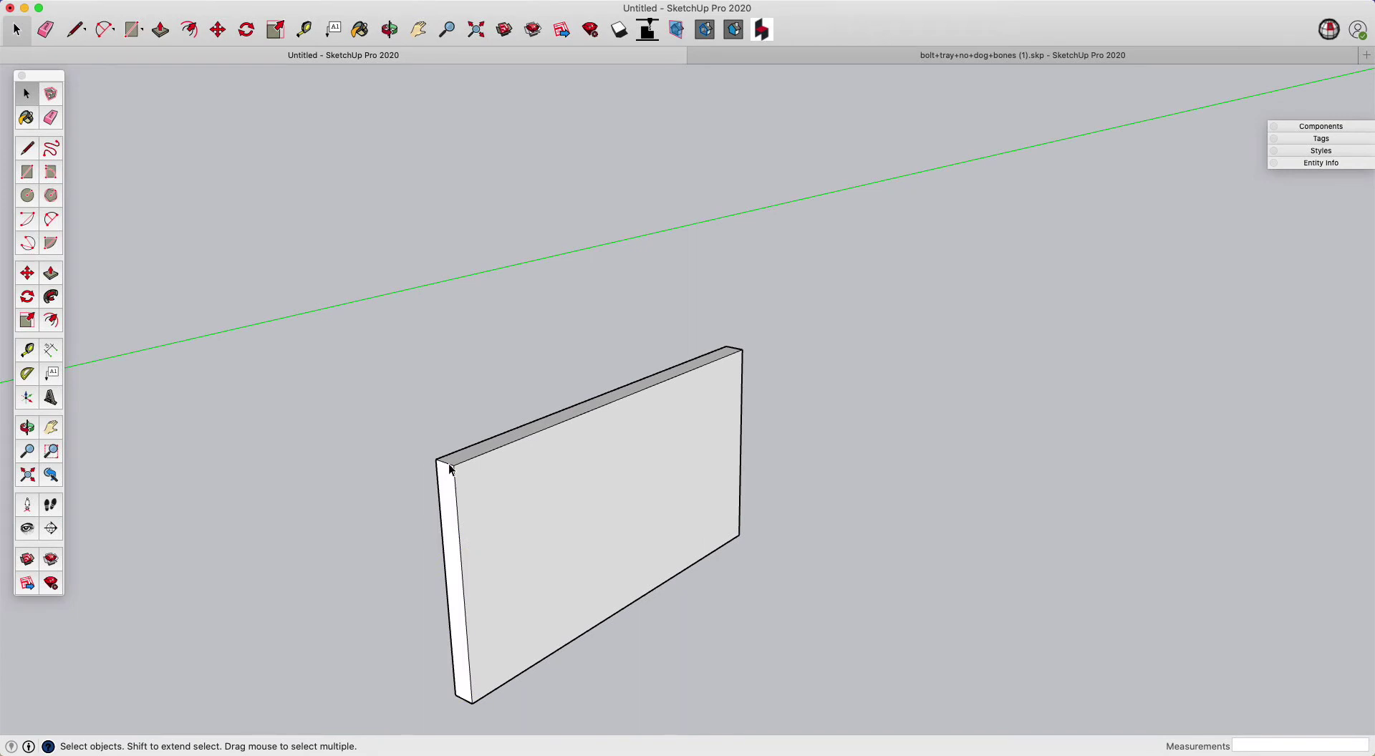
{"action": "key", "text": "m"}
{"action": "left_click", "coordinate": [454, 467]}
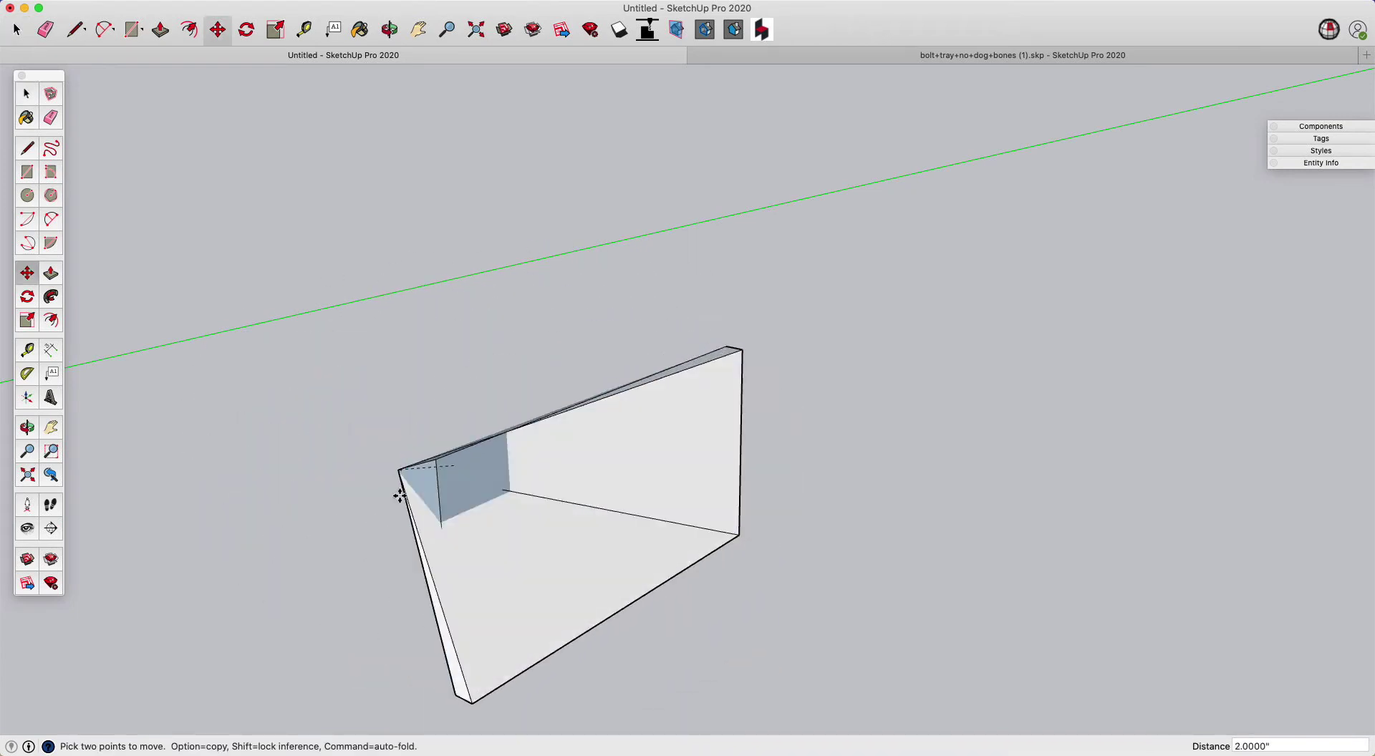
{"action": "key", "text": "Escape"}
{"action": "key", "text": "space"}
{"action": "middle_click_drag", "start_coordinate": [436, 399], "coordinate": [395, 373]}
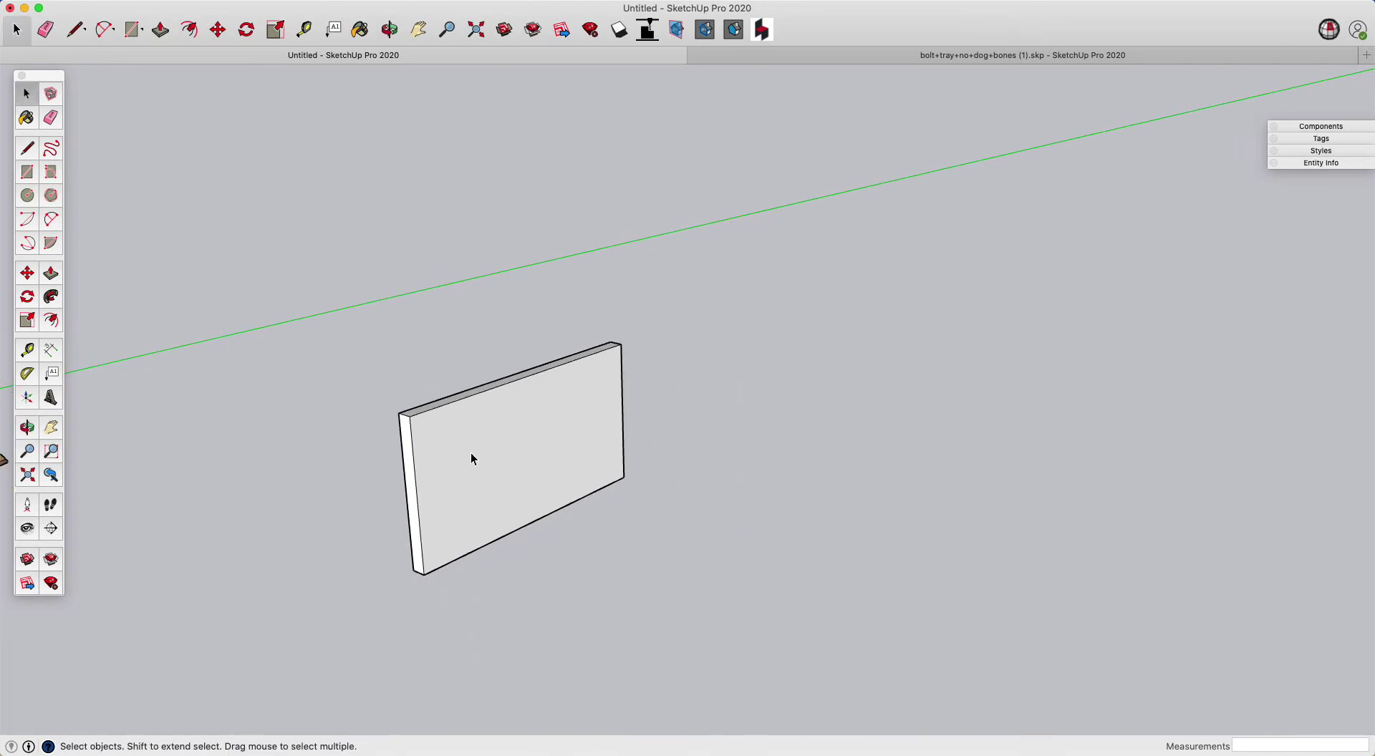
{"action": "key", "text": "r"}
{"action": "left_click", "coordinate": [495, 541]}
{"action": "left_click", "coordinate": [500, 450]}
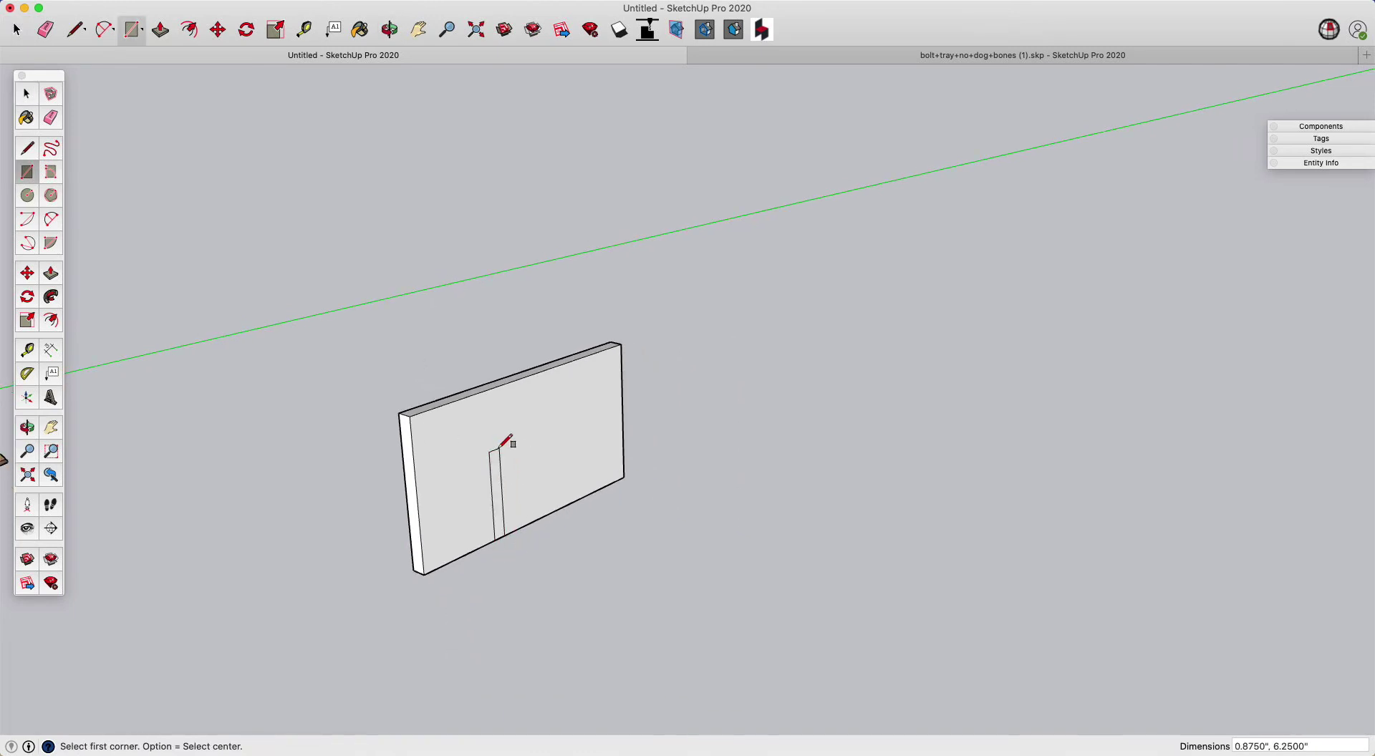
{"action": "key", "text": "p"}
{"action": "left_click", "coordinate": [496, 462]}
{"action": "left_click", "coordinate": [608, 543]}
{"action": "key", "text": "space"}
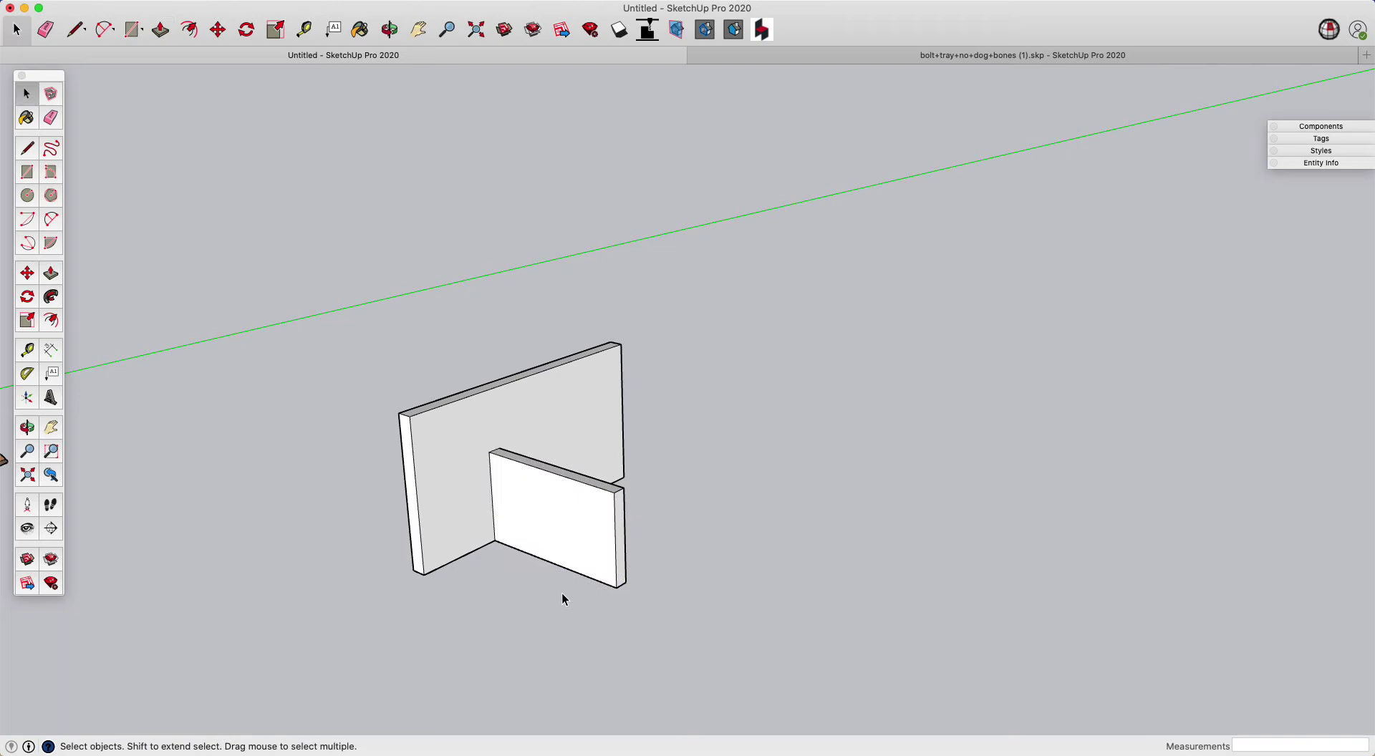
{"action": "middle_click_drag", "start_coordinate": [545, 590], "coordinate": [608, 627]}
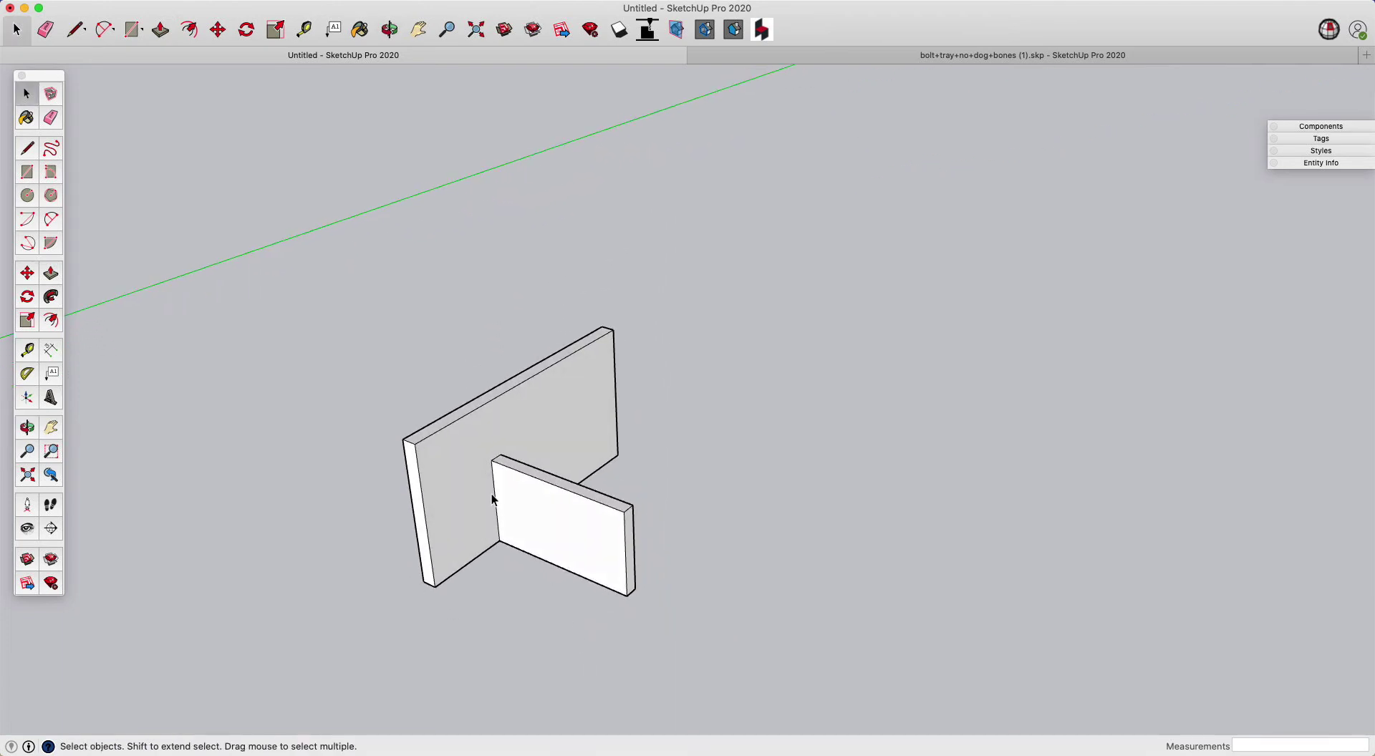
{"action": "left_click_drag", "start_coordinate": [476, 436], "coordinate": [695, 634]}
{"action": "key", "text": "m"}
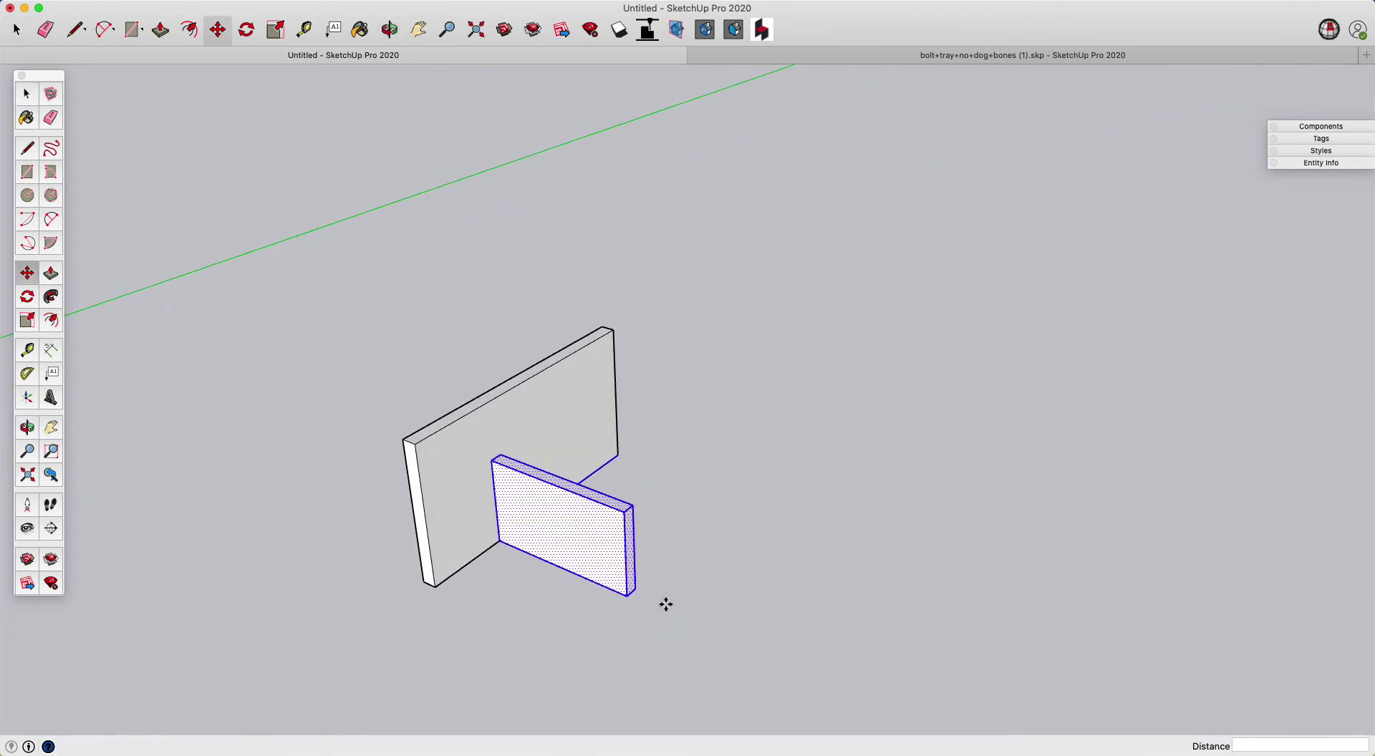
{"action": "left_click", "coordinate": [578, 540]}
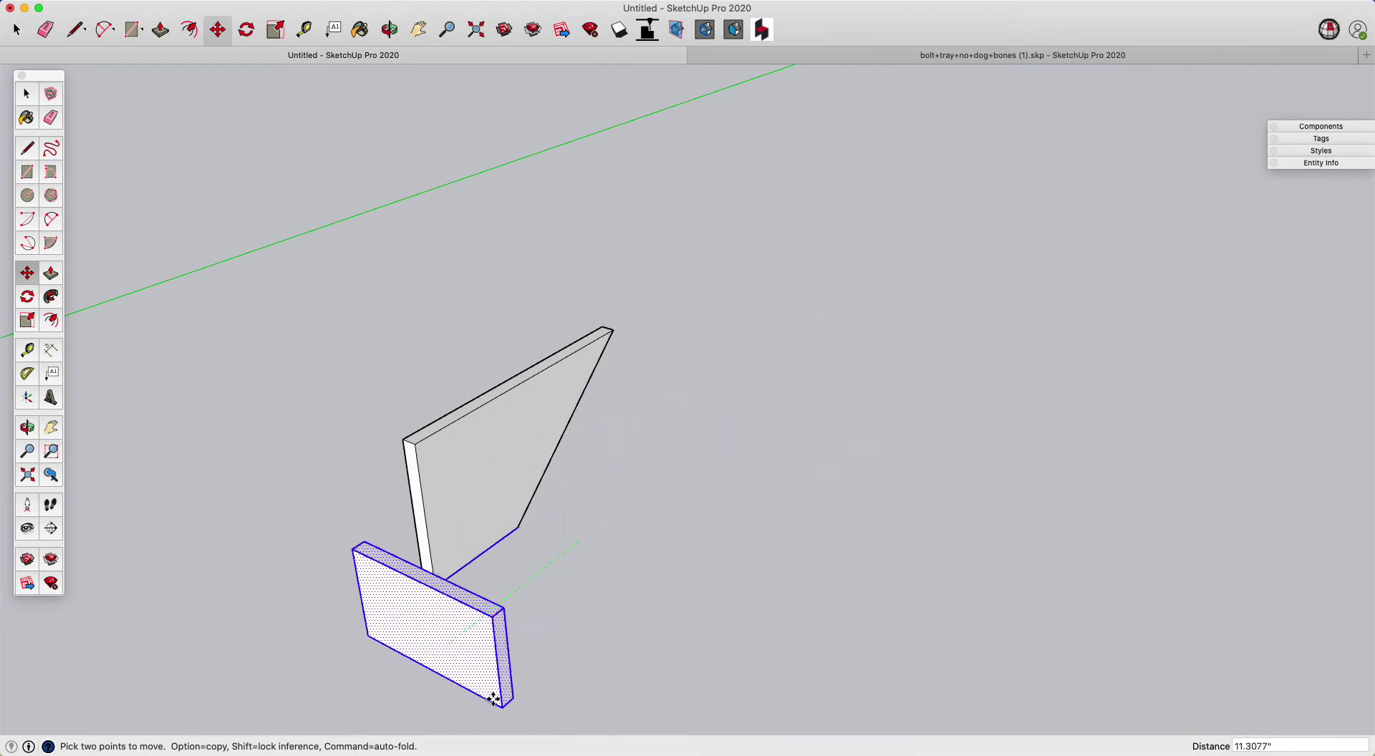
{"action": "left_click", "coordinate": [633, 599]}
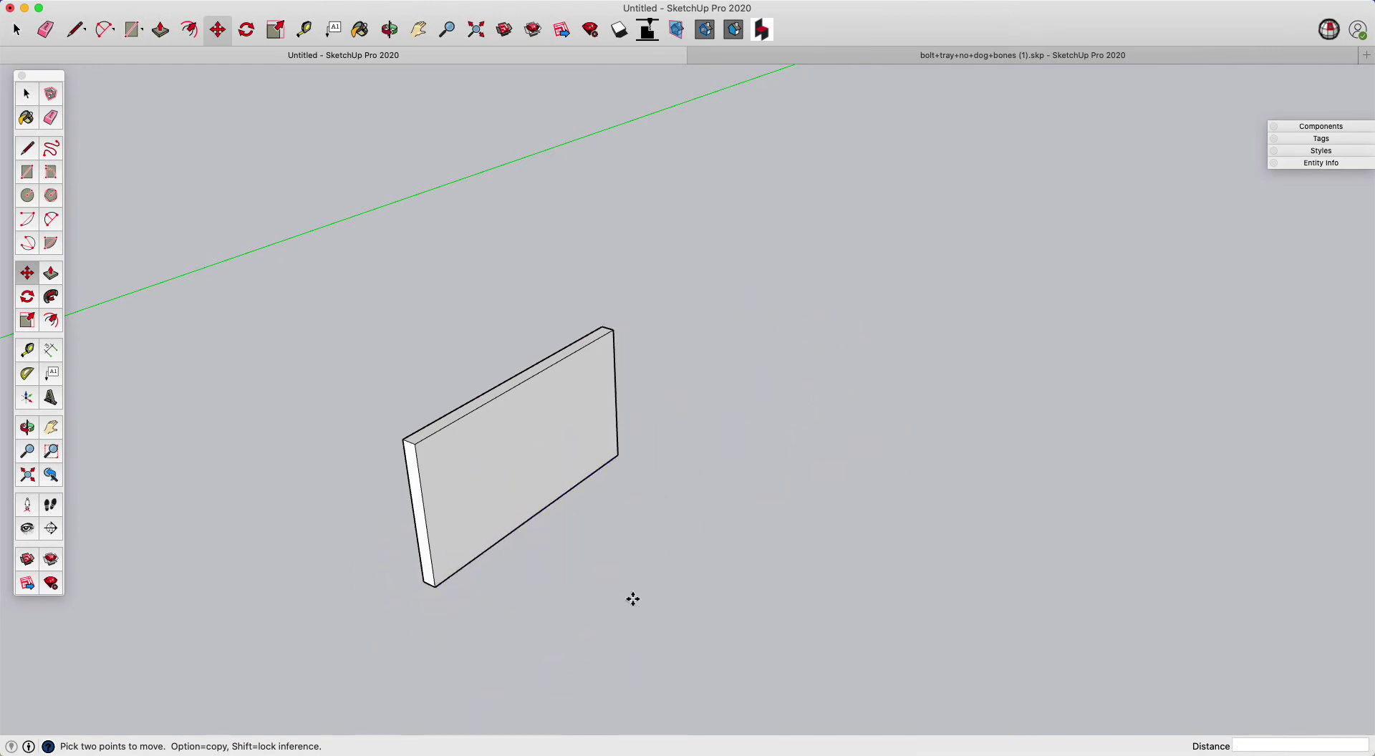
{"action": "middle_click_drag", "start_coordinate": [628, 432], "coordinate": [463, 429]}
{"action": "key", "text": "space"}
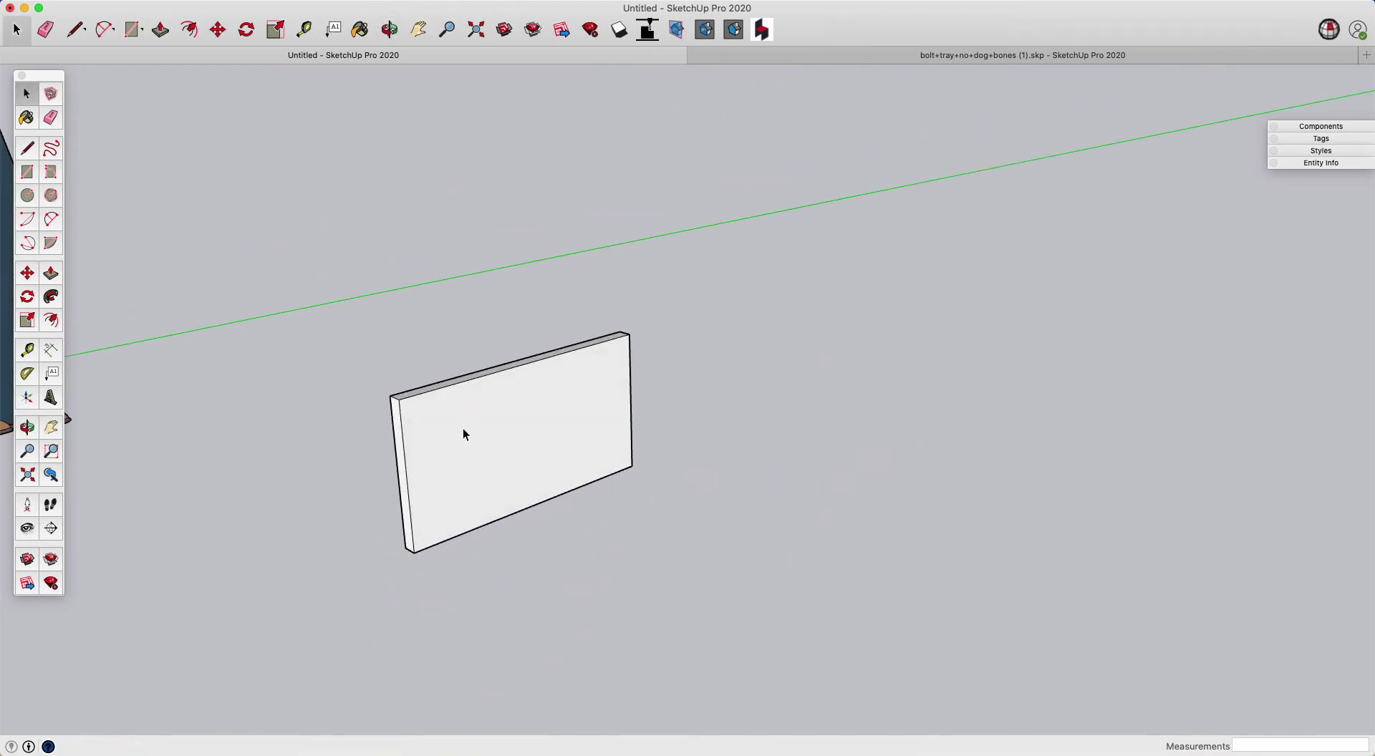
{"action": "left_click_drag", "start_coordinate": [283, 238], "coordinate": [802, 652]}
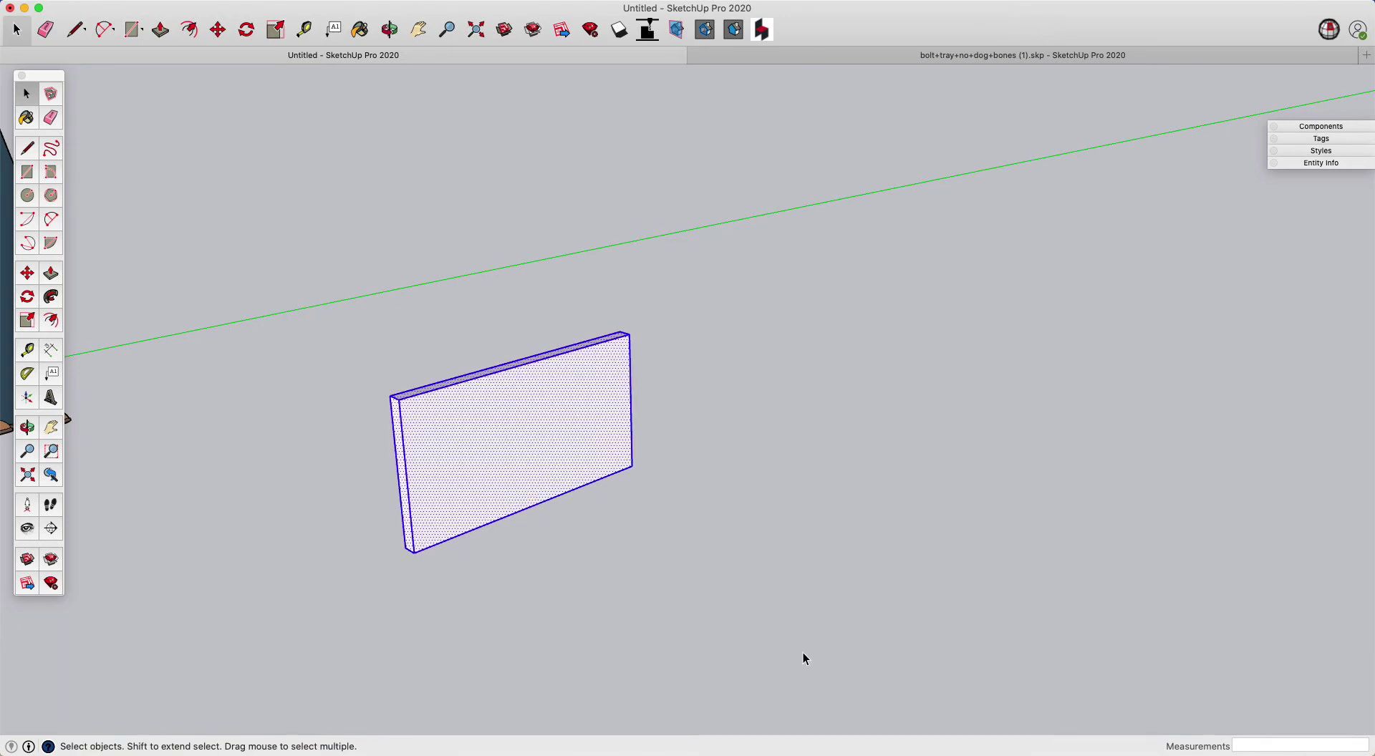
- Make the selected board a component and enter 'Side Panel' as its definition name
{"action": "right_click", "coordinate": [482, 418]}
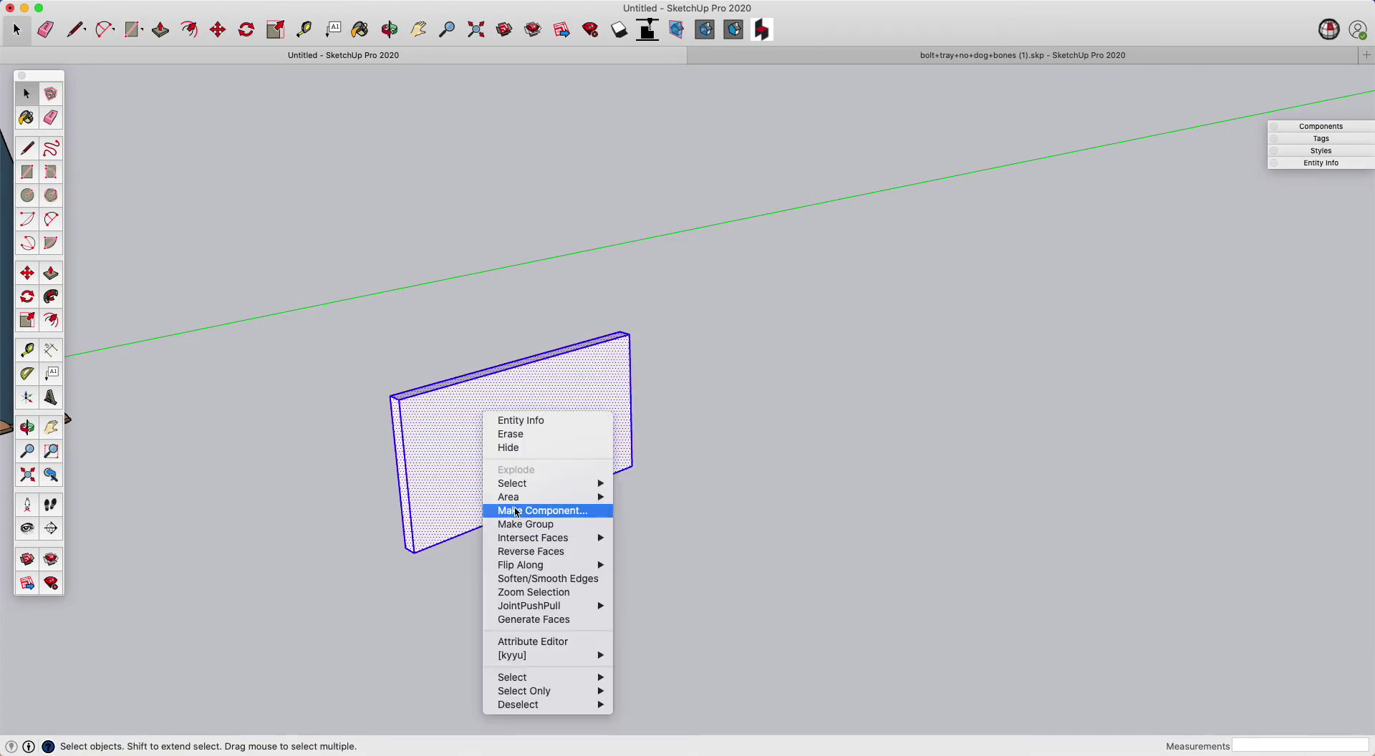
{"action": "left_click", "coordinate": [516, 511]}
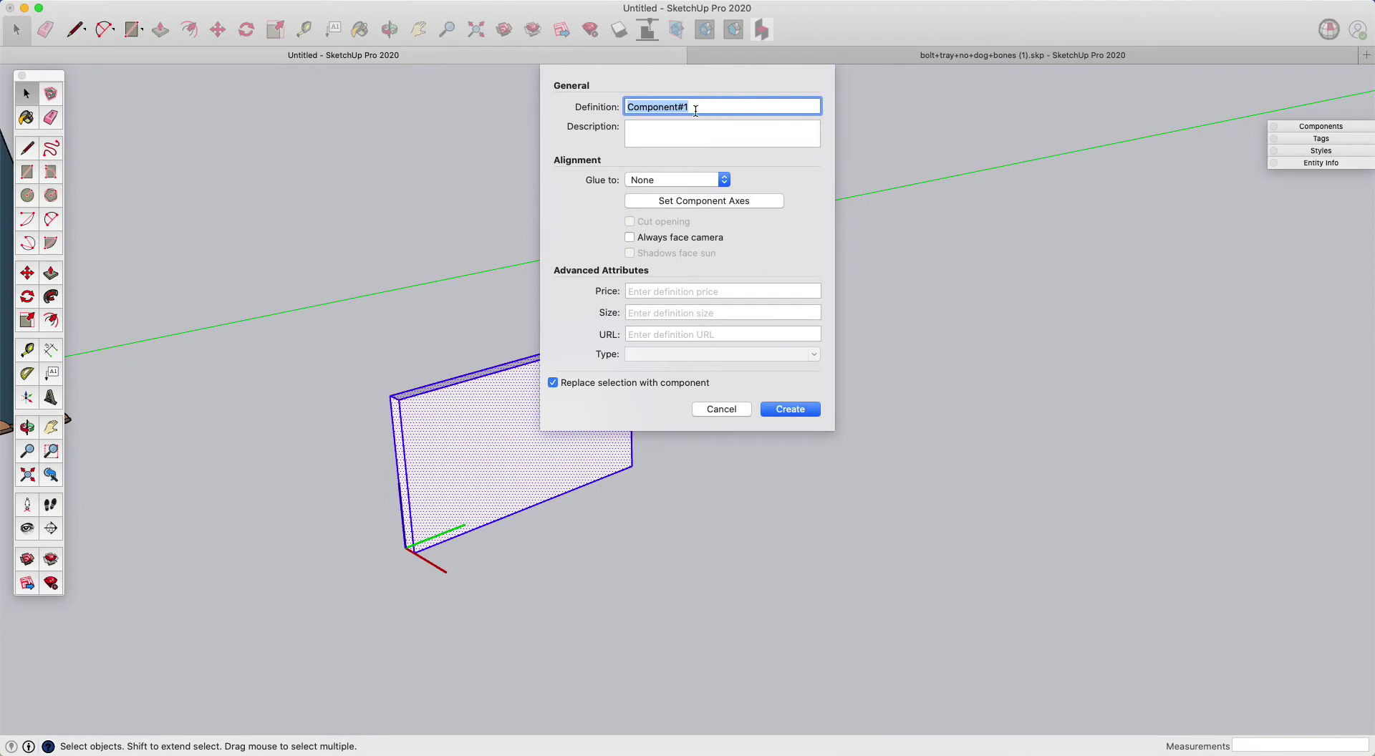
{"action": "left_click", "coordinate": [676, 136]}
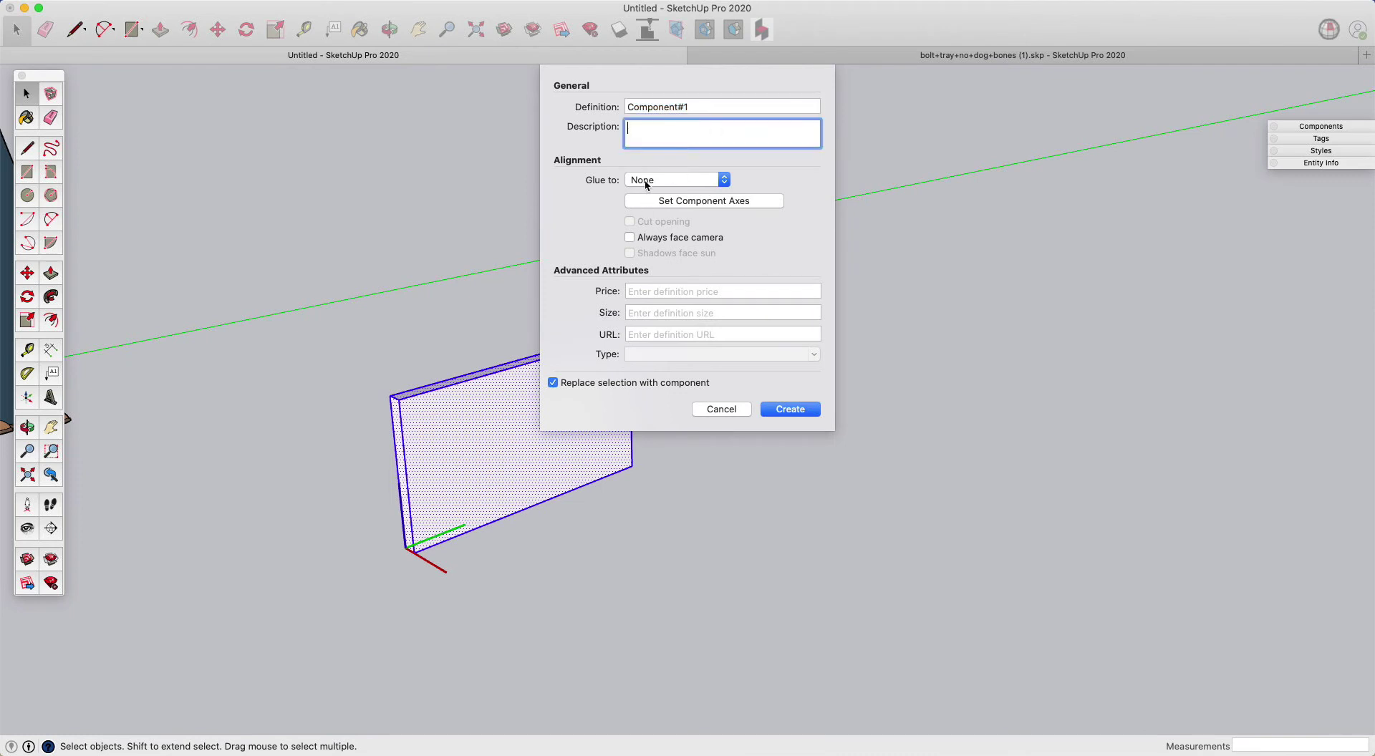
{"action": "triple_click", "coordinate": [663, 105]}
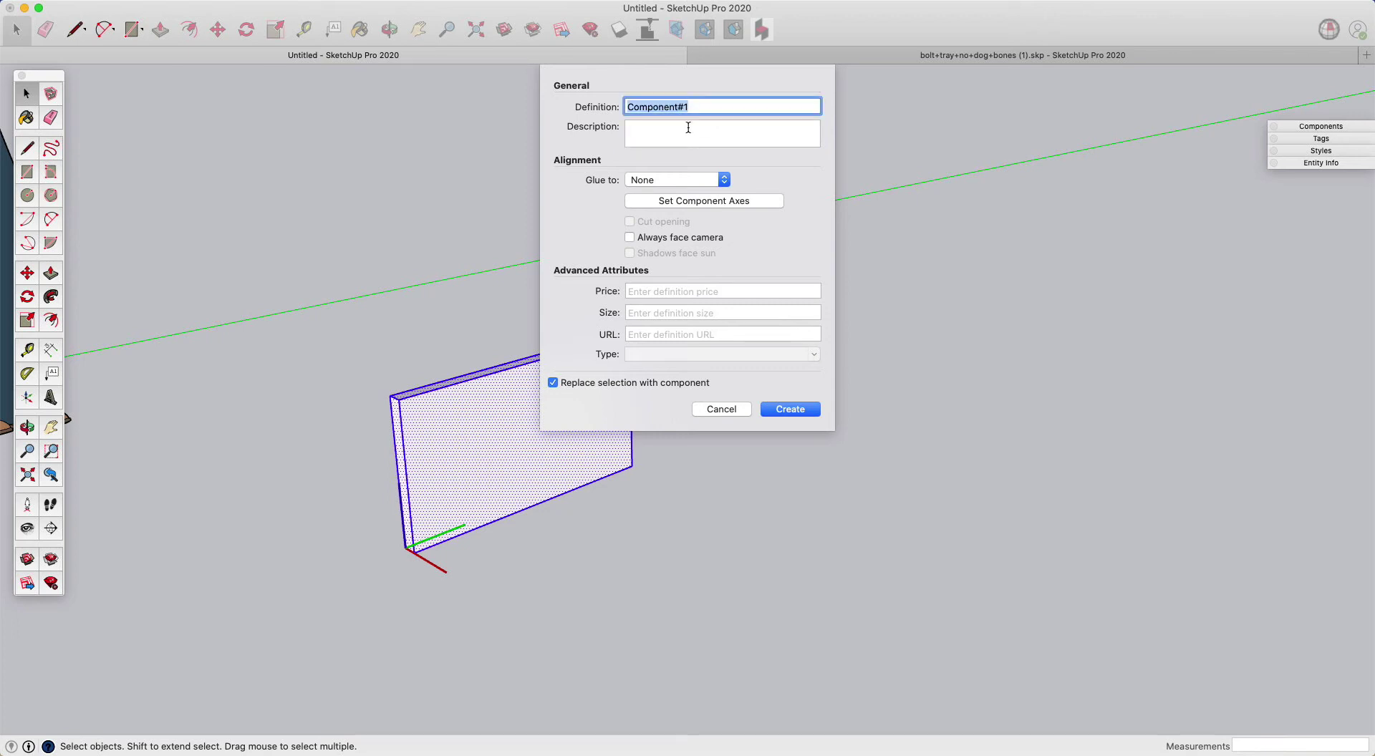
{"action": "type", "text": "Side Panel"}
- Create the Side Panel component, reselect it and view it edge-on
{"action": "left_click", "coordinate": [775, 409]}
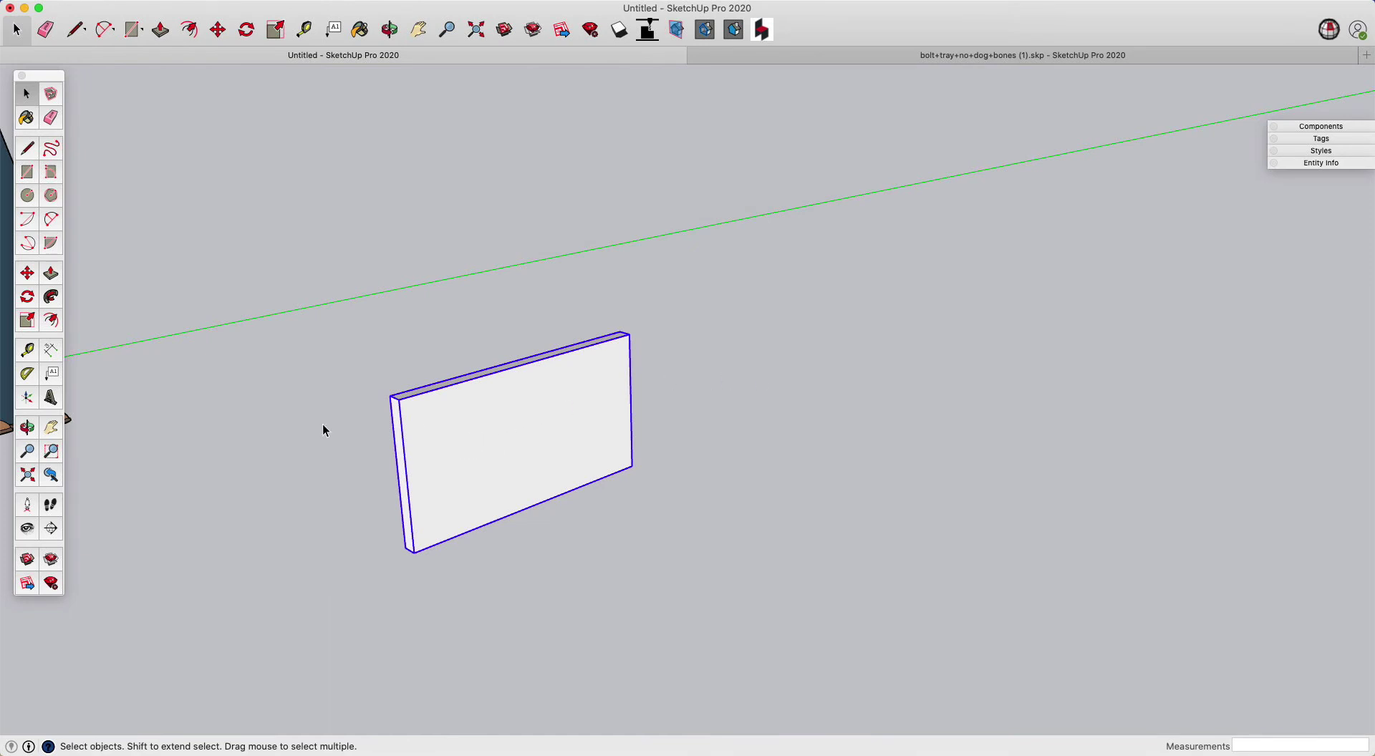
{"action": "left_click", "coordinate": [274, 429]}
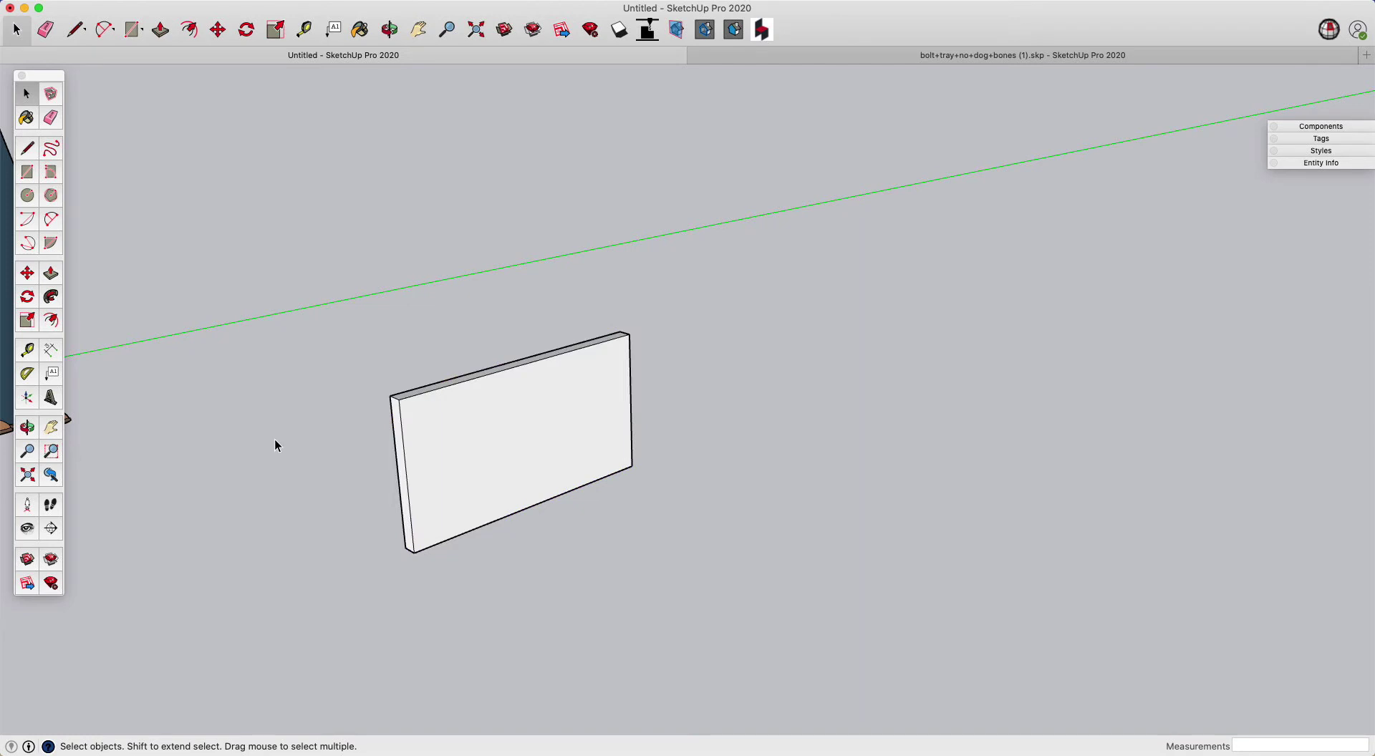
{"action": "left_click", "coordinate": [456, 419]}
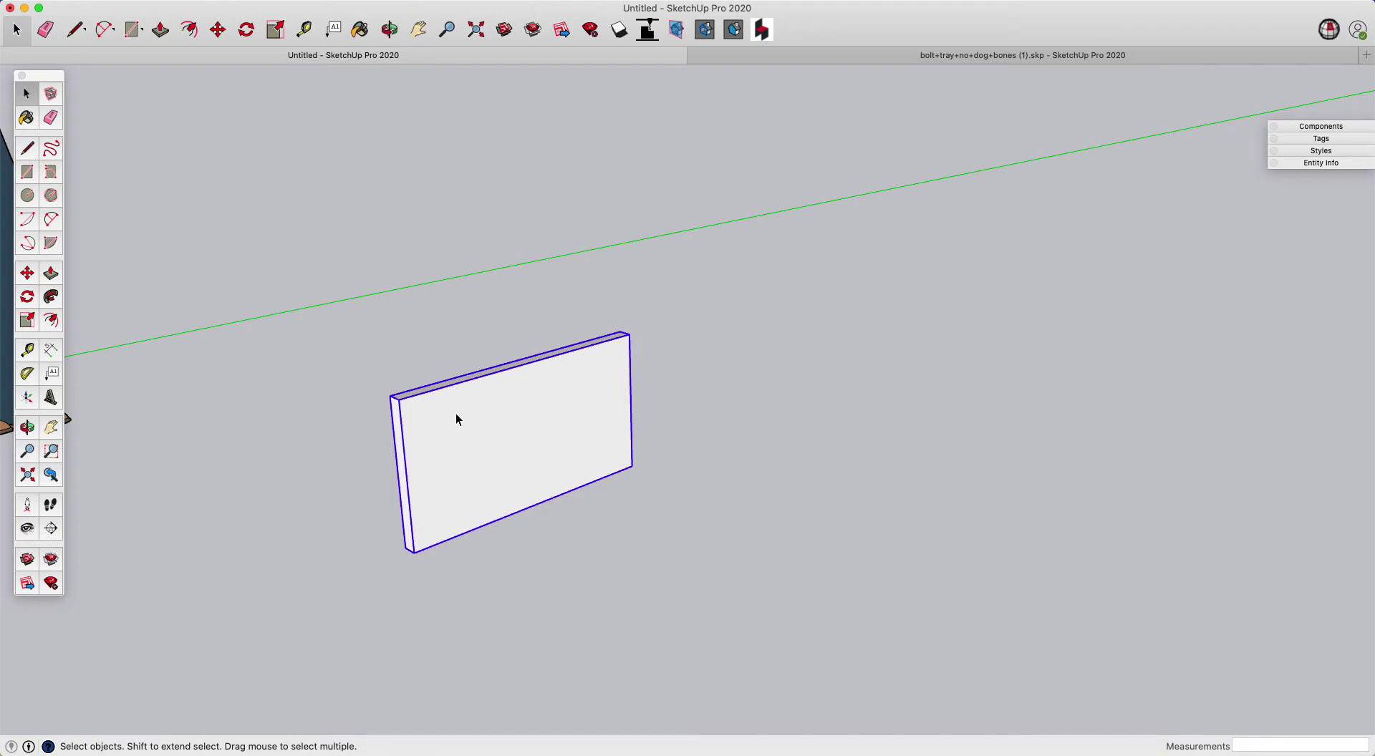
{"action": "middle_click_drag", "start_coordinate": [455, 419], "coordinate": [504, 424]}
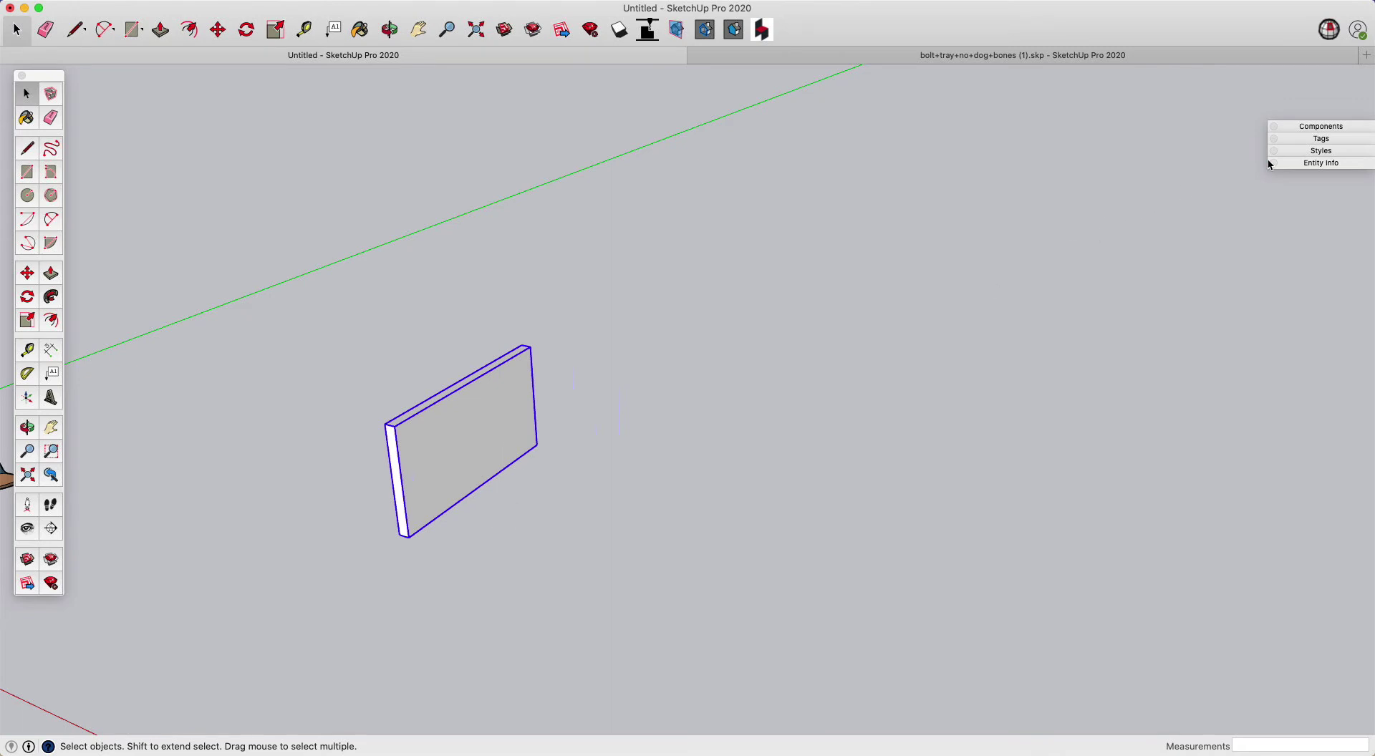
- Show Entity Info from the Window menu, expand it and move it toward the screen centre
{"action": "left_click", "coordinate": [331, 2]}
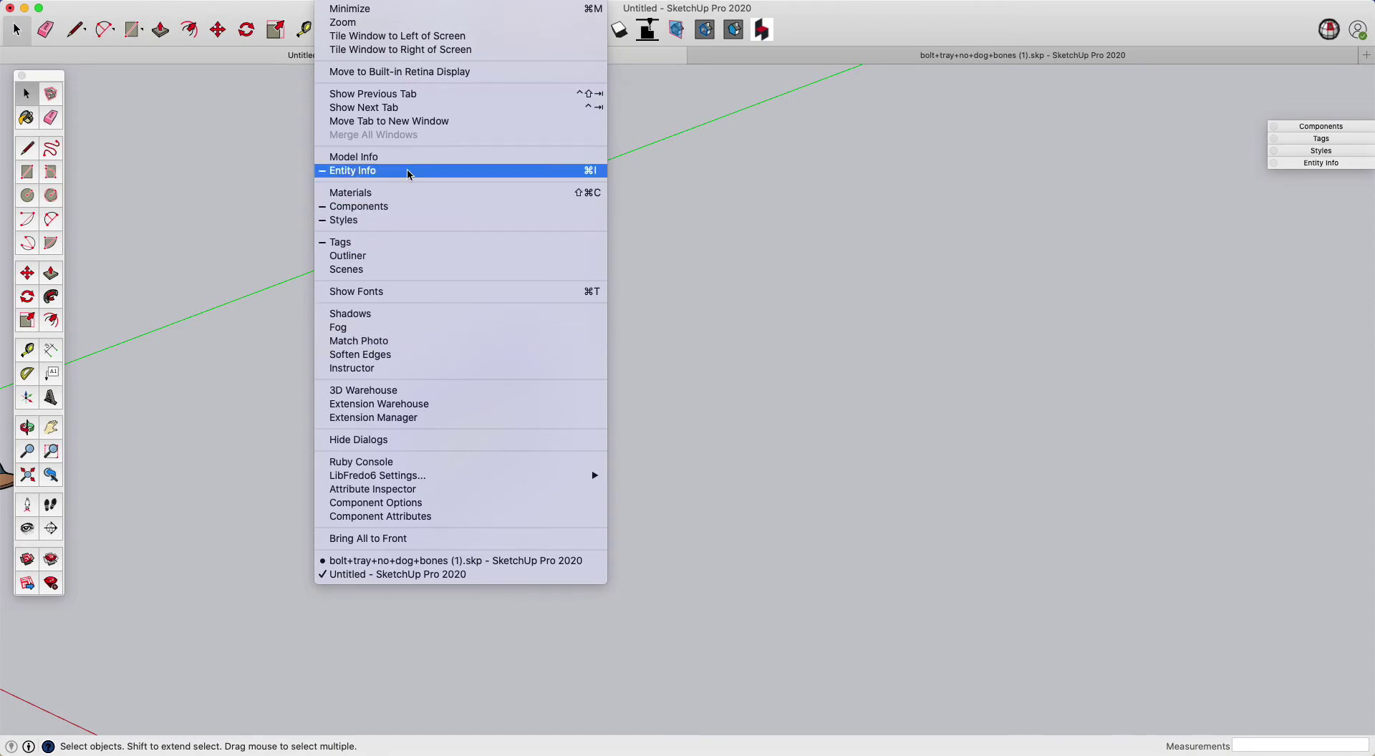
{"action": "left_click", "coordinate": [864, 215]}
{"action": "left_click", "coordinate": [1321, 163]}
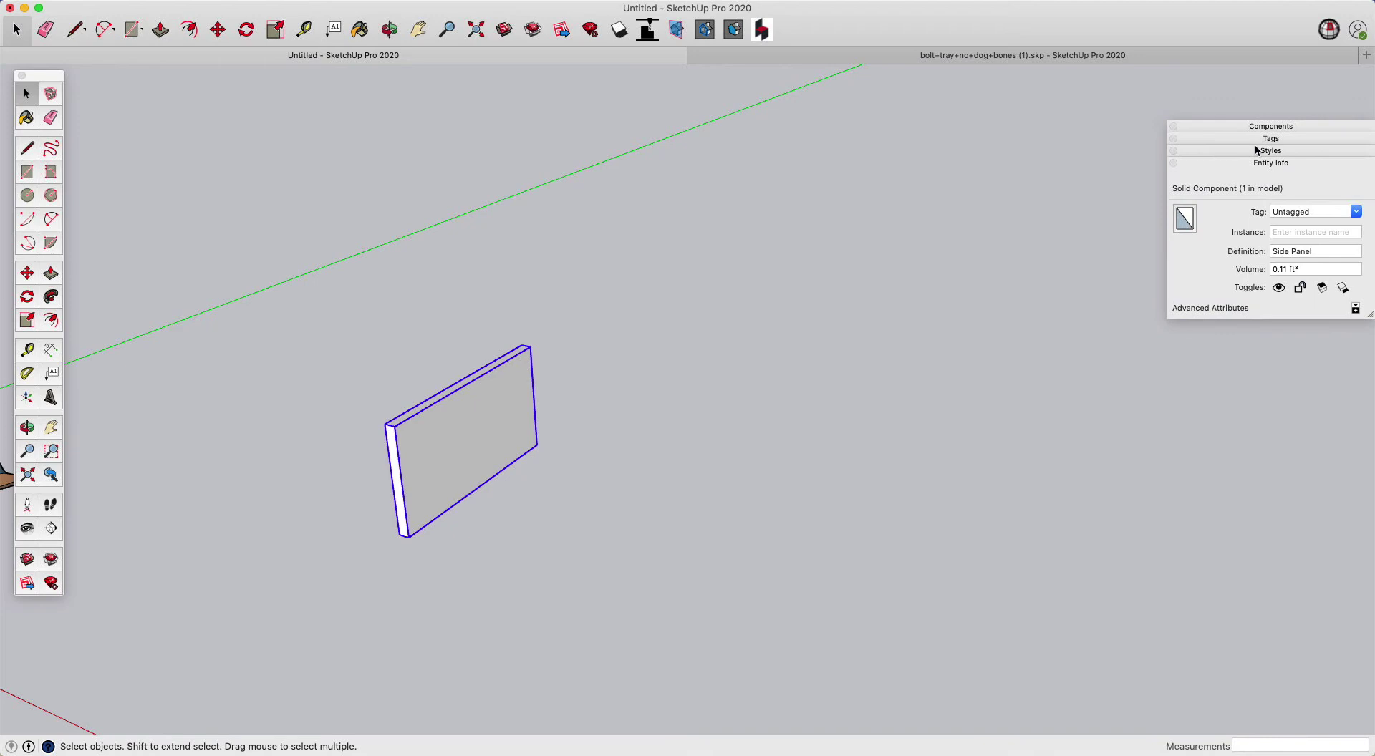
{"action": "left_click_drag", "start_coordinate": [1246, 128], "coordinate": [688, 192]}
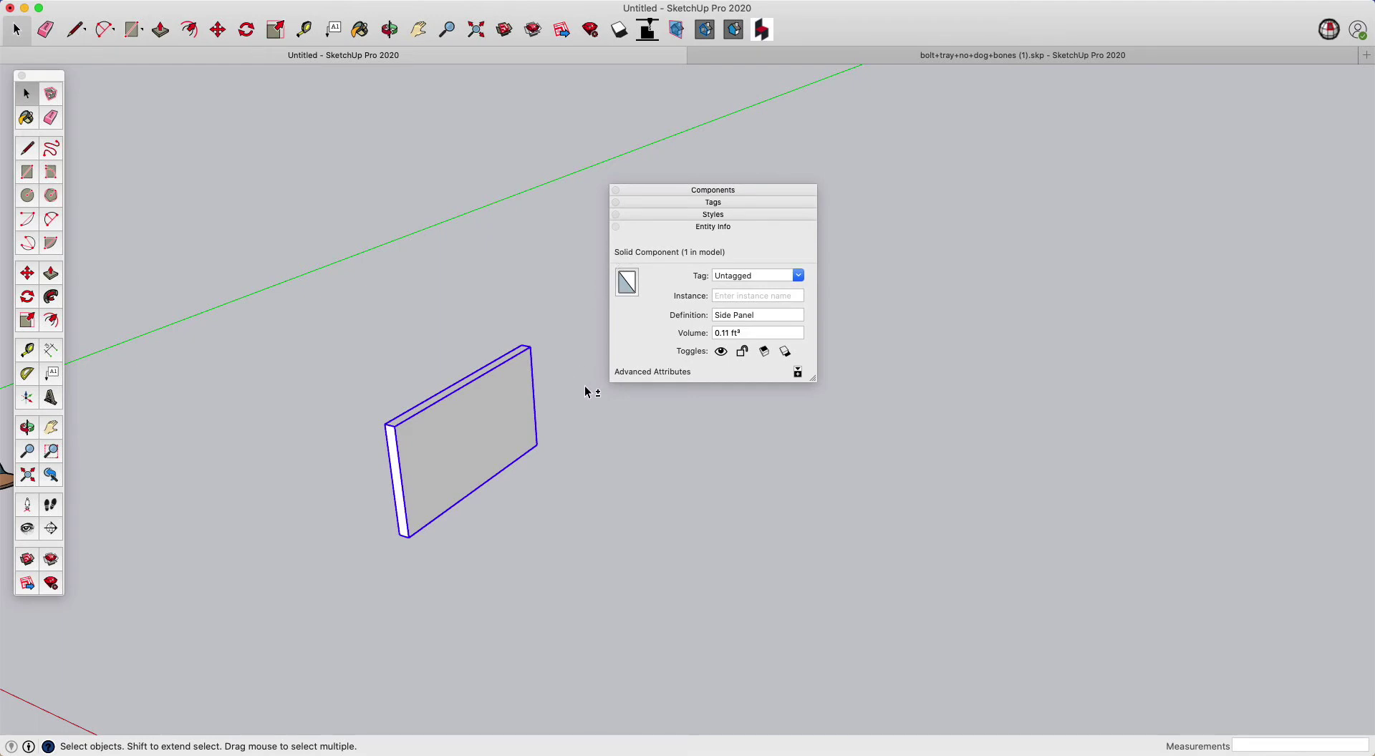
{"action": "middle_click_drag", "start_coordinate": [586, 392], "coordinate": [432, 345], "text": "shift"}
- Draw a new rectangle on the ground and pull it up into a larger box
{"action": "key", "text": "r"}
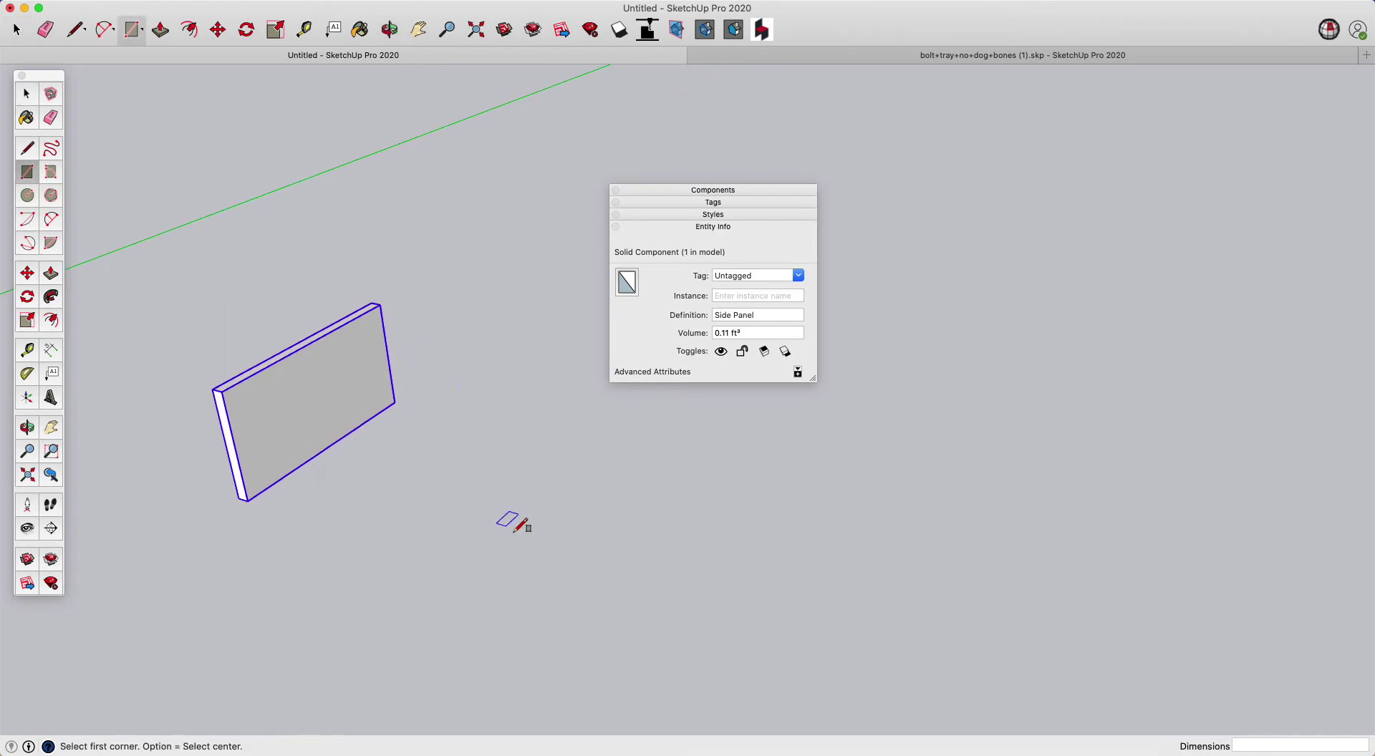
{"action": "left_click", "coordinate": [465, 600]}
{"action": "left_click", "coordinate": [840, 566]}
{"action": "key", "text": "p"}
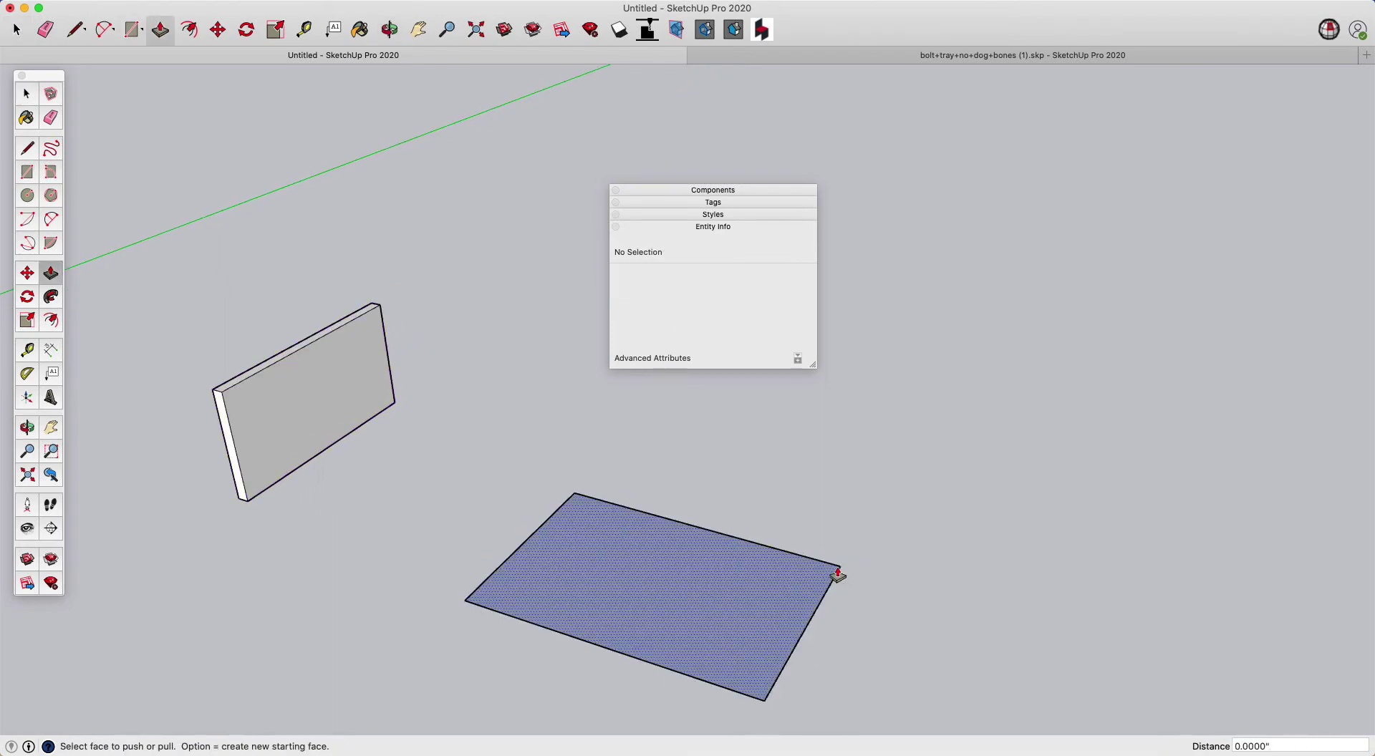
{"action": "left_click", "coordinate": [838, 575]}
{"action": "left_click", "coordinate": [743, 501]}
- Select the whole box and make it a solid component, Component#1, with 1.75 ft³ volume
{"action": "key", "text": "space"}
{"action": "triple_click", "coordinate": [648, 504]}
{"action": "right_click", "coordinate": [647, 505]}
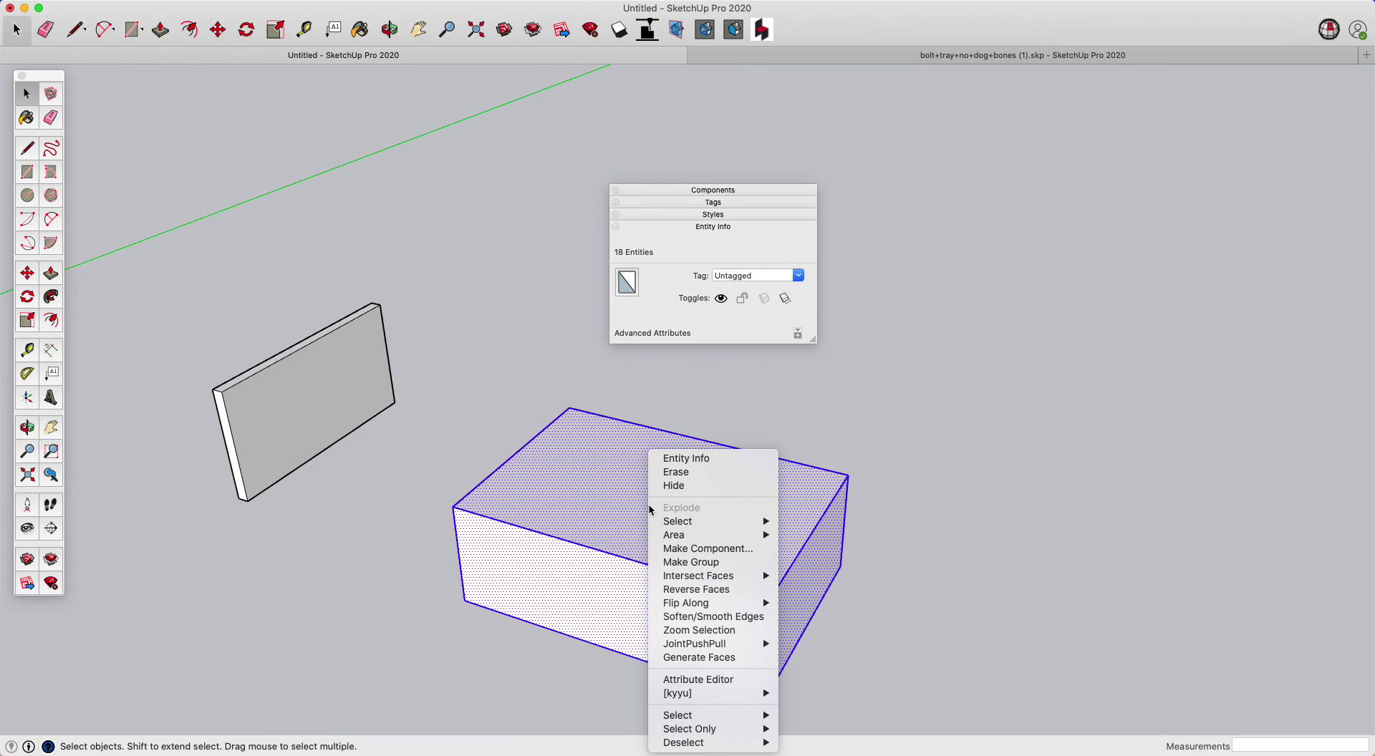
{"action": "left_click", "coordinate": [695, 547]}
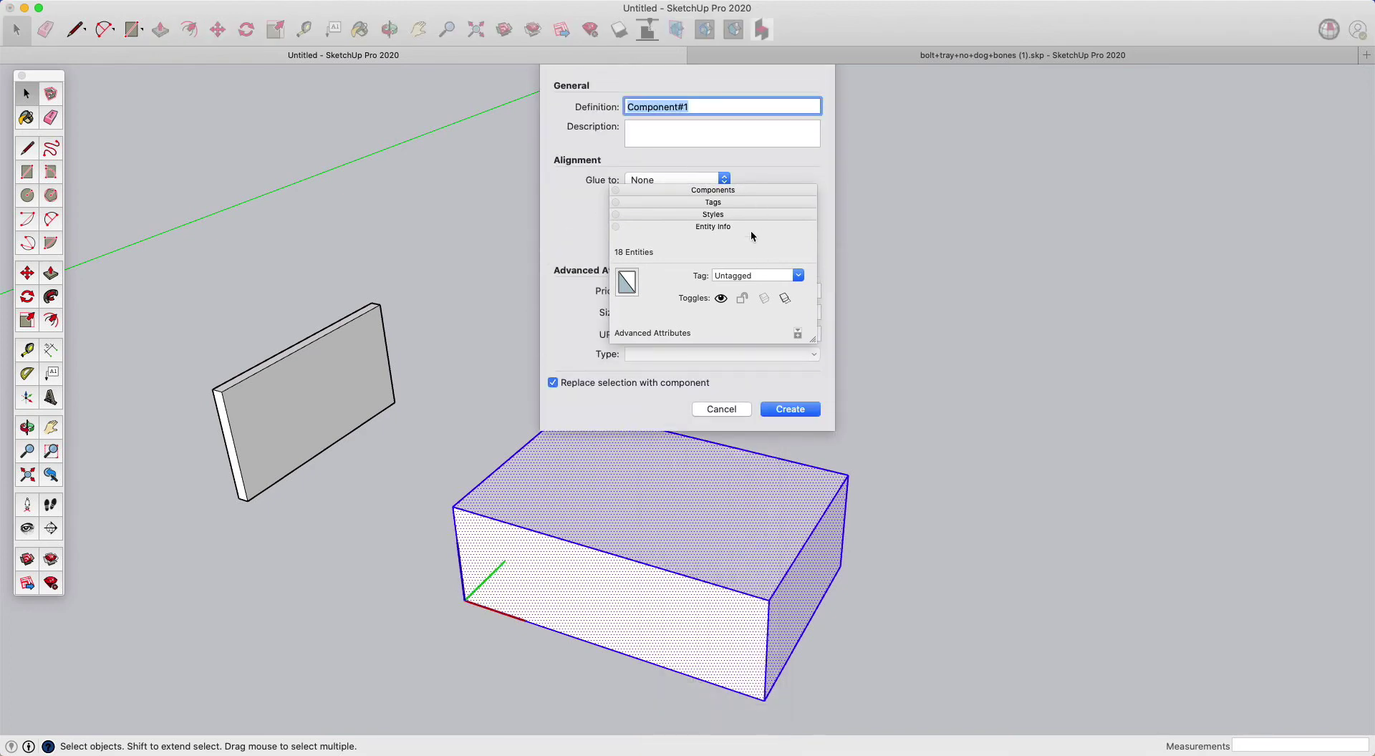
{"action": "left_click_drag", "start_coordinate": [771, 187], "coordinate": [1084, 160]}
{"action": "left_click", "coordinate": [790, 409]}
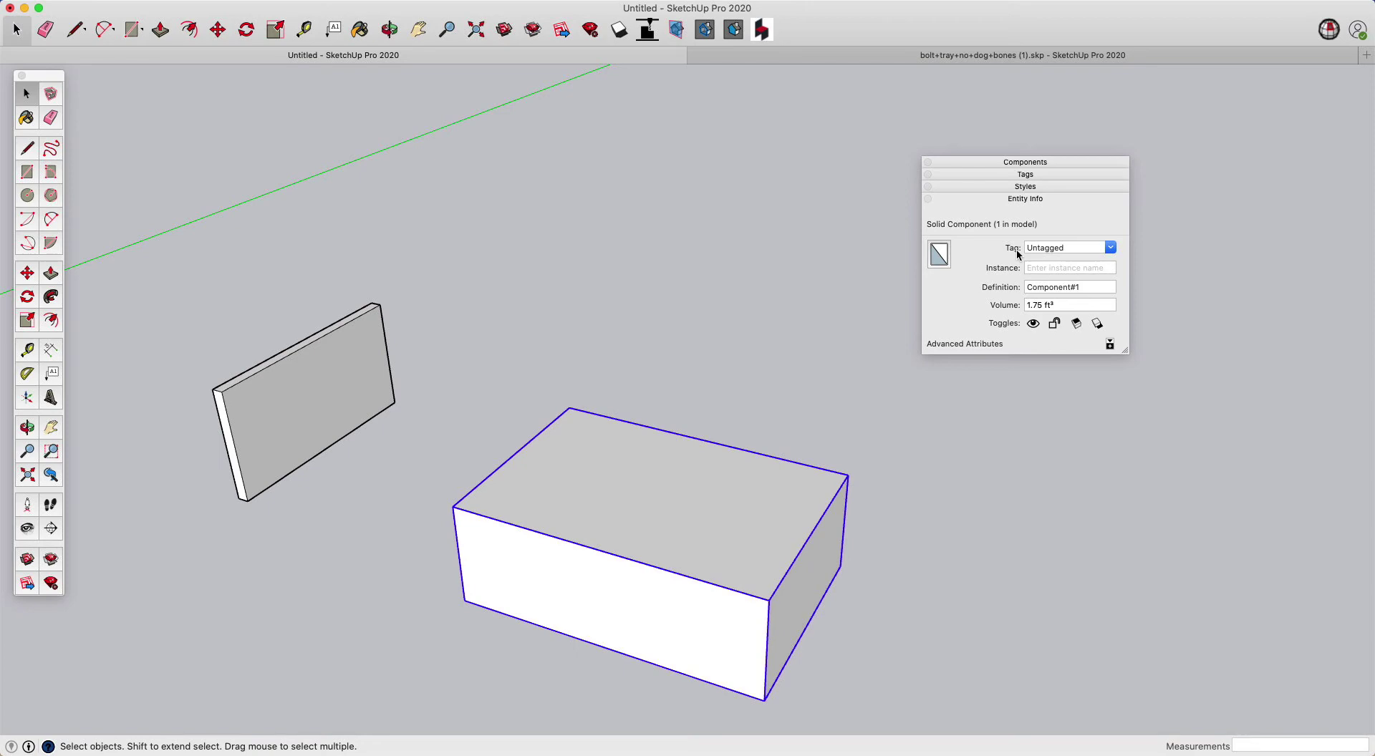
{"action": "middle_click_drag", "start_coordinate": [785, 521], "coordinate": [526, 454]}
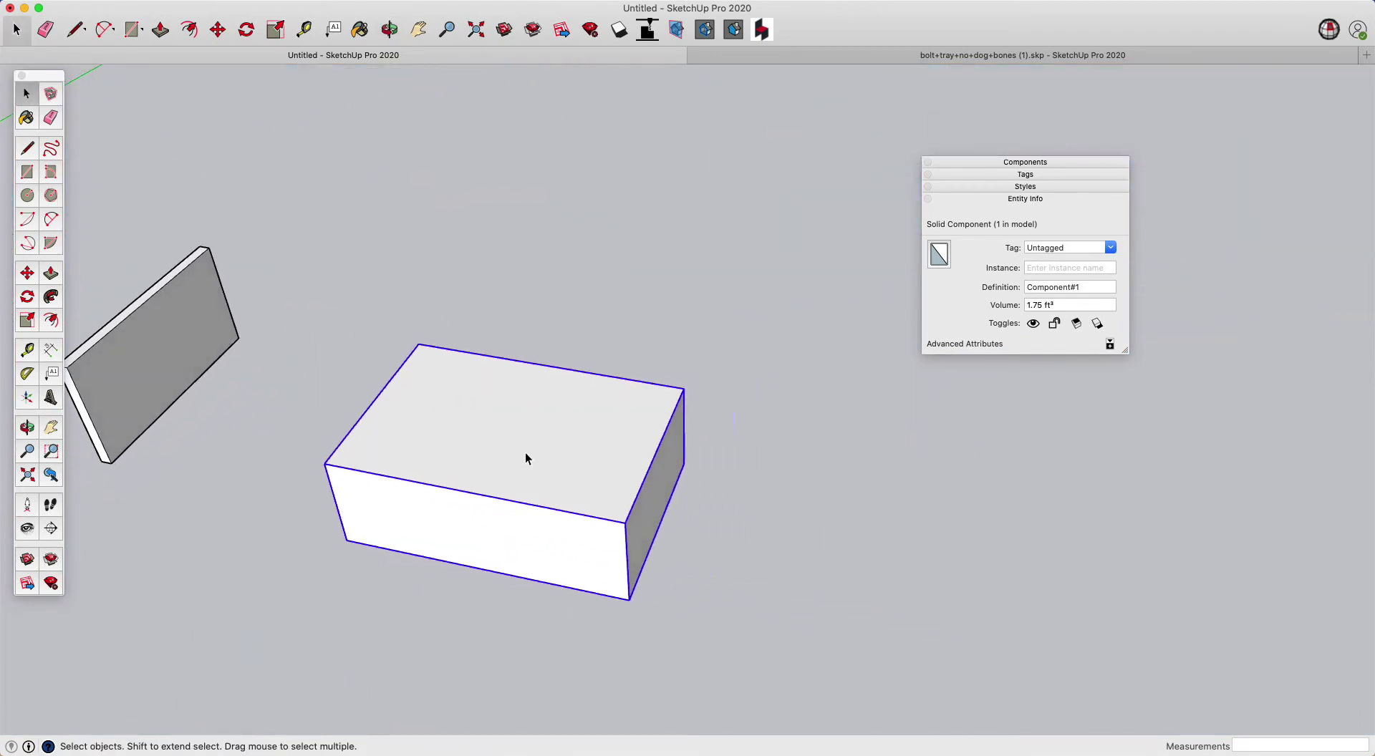
- Inside the box component, draw a 1.125-inch-radius circle on the top face and delete its face
{"action": "double_click", "coordinate": [526, 455]}
{"action": "key", "text": "c"}
{"action": "left_click", "coordinate": [521, 444]}
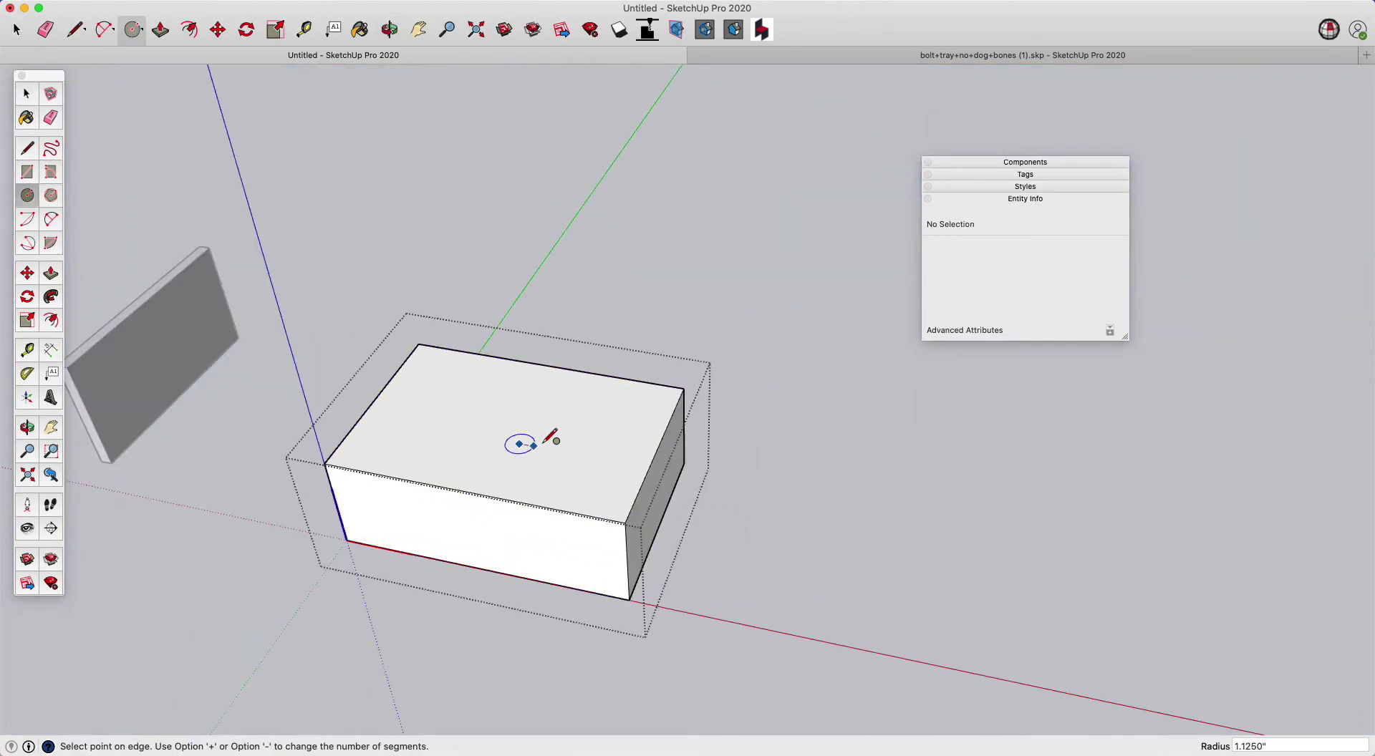
{"action": "left_click", "coordinate": [561, 440]}
{"action": "key", "text": "space"}
{"action": "left_click", "coordinate": [534, 450]}
{"action": "key", "text": "Delete"}
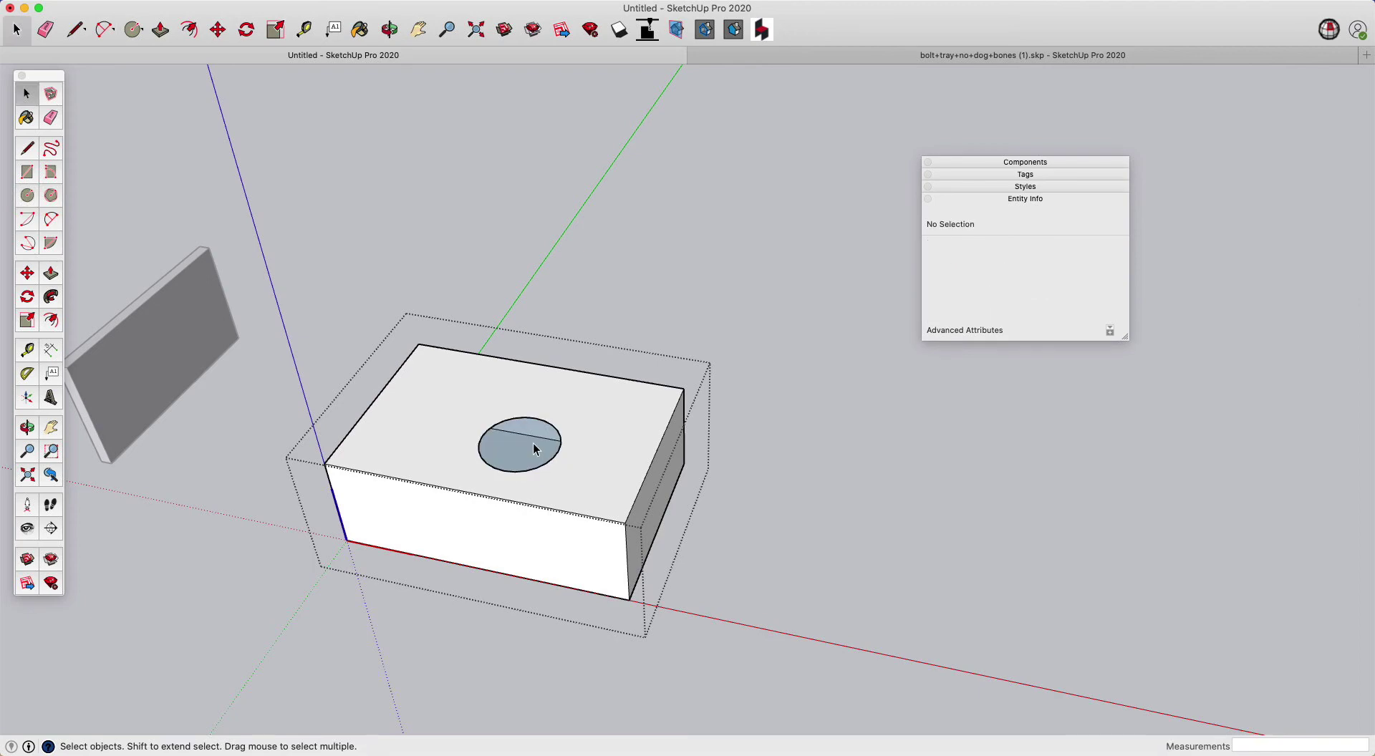
- View the box top, exit the component, reselect it and edit it again
{"action": "middle_click_drag", "start_coordinate": [533, 450], "coordinate": [445, 399]}
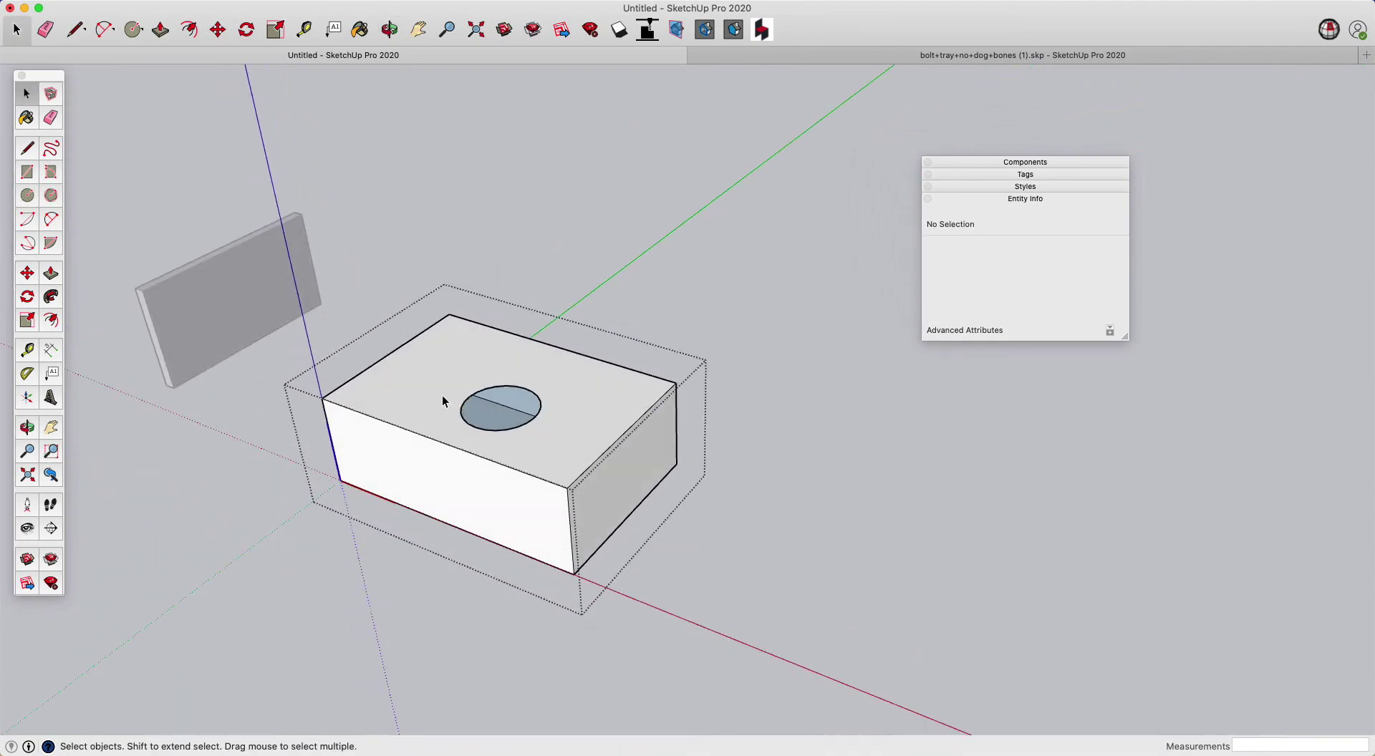
{"action": "left_click", "coordinate": [578, 272]}
{"action": "left_click", "coordinate": [577, 402]}
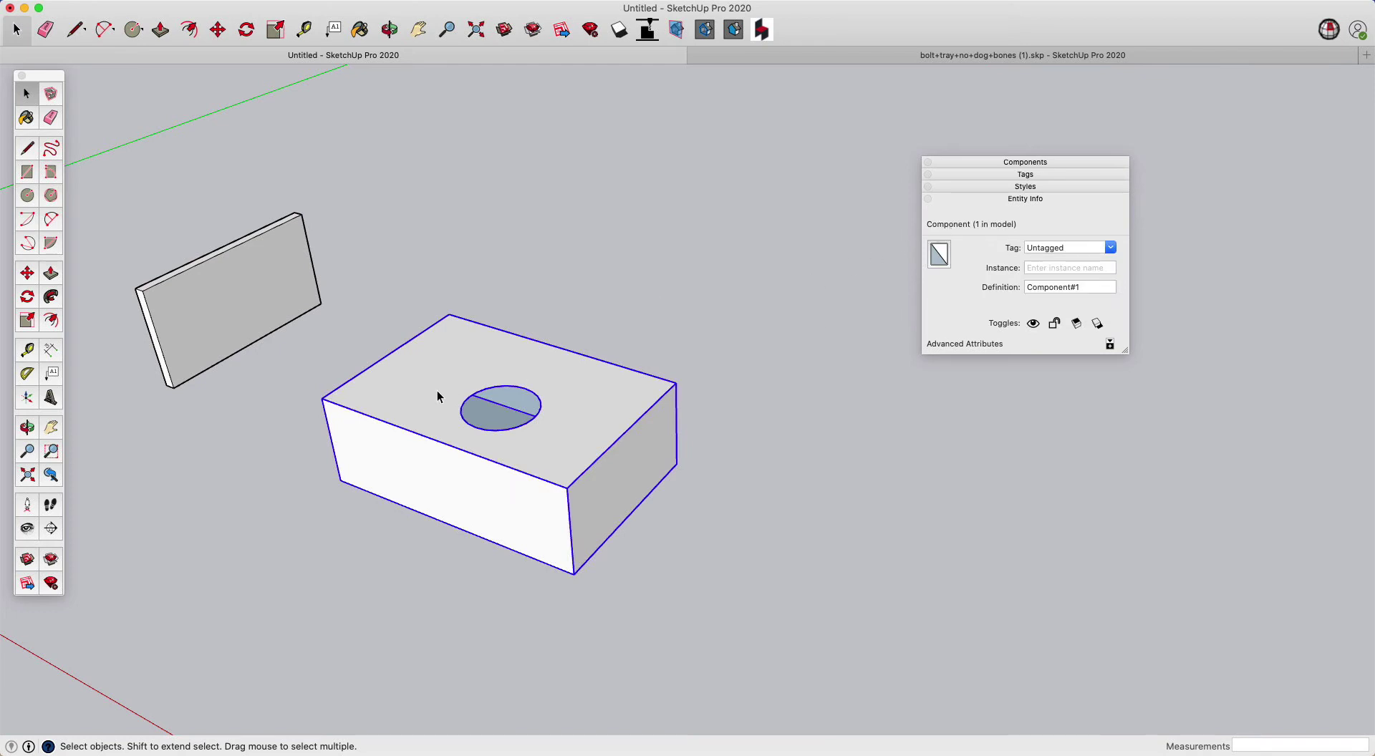
{"action": "double_click", "coordinate": [488, 407]}
- Cancel the stray line on the circle edge and reselect the box component to check it
{"action": "scroll", "coordinate": [488, 406], "scroll_direction": "up", "scroll_amount": 5}
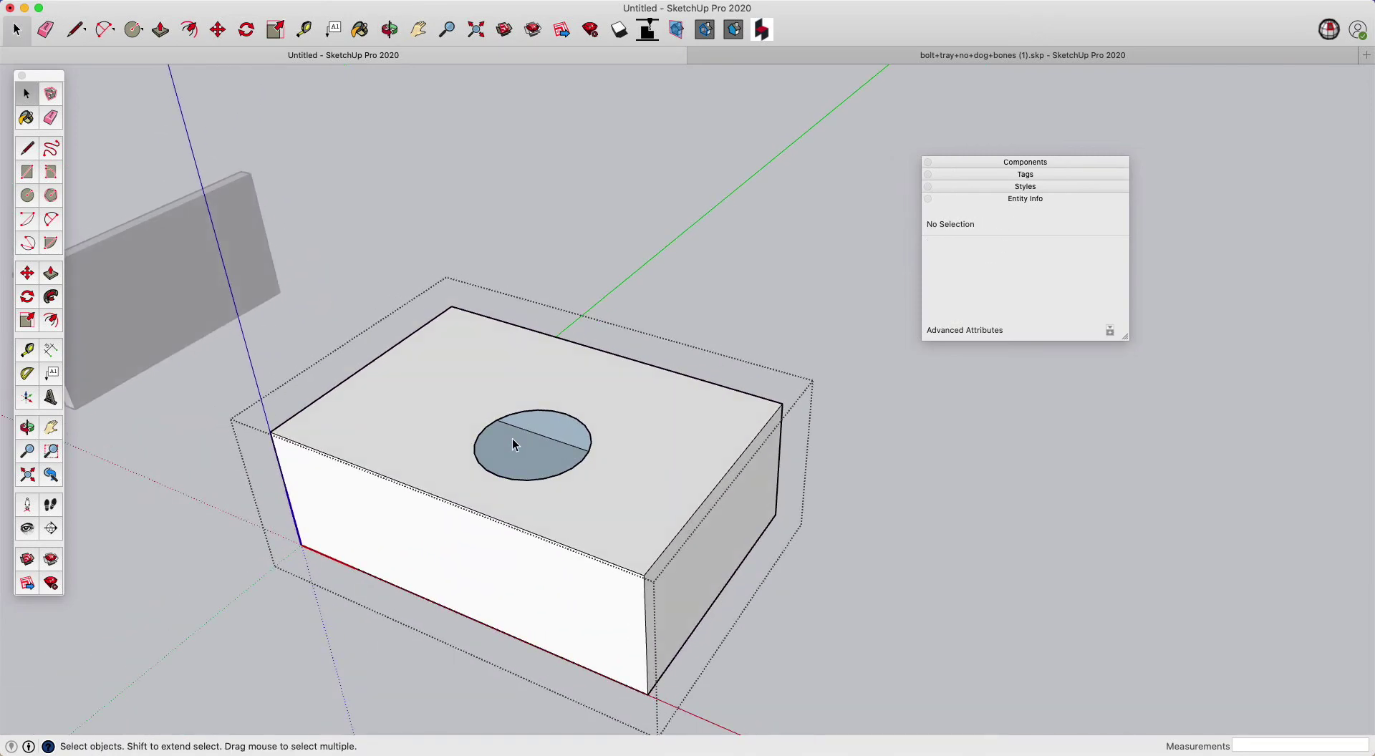
{"action": "key", "text": "l"}
{"action": "left_click", "coordinate": [484, 407]}
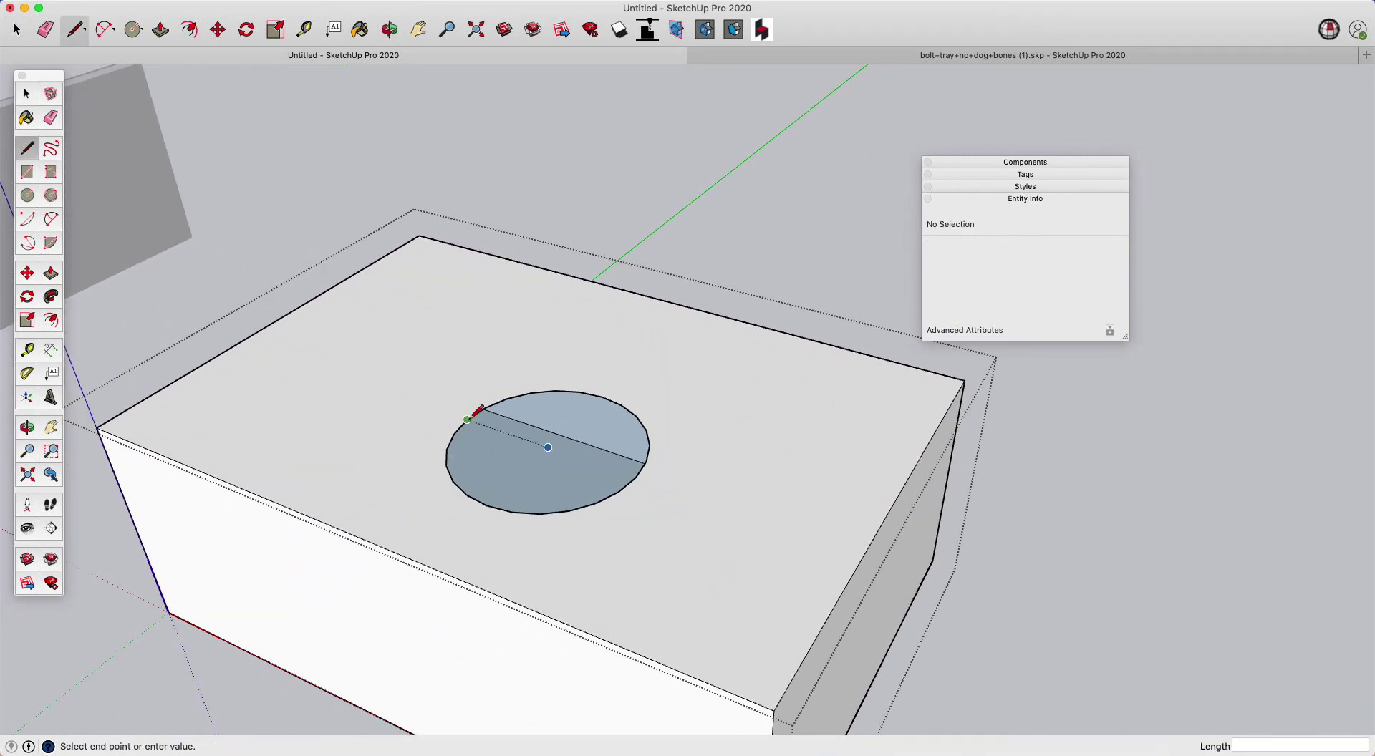
{"action": "scroll", "coordinate": [492, 401], "scroll_direction": "up", "scroll_amount": 5}
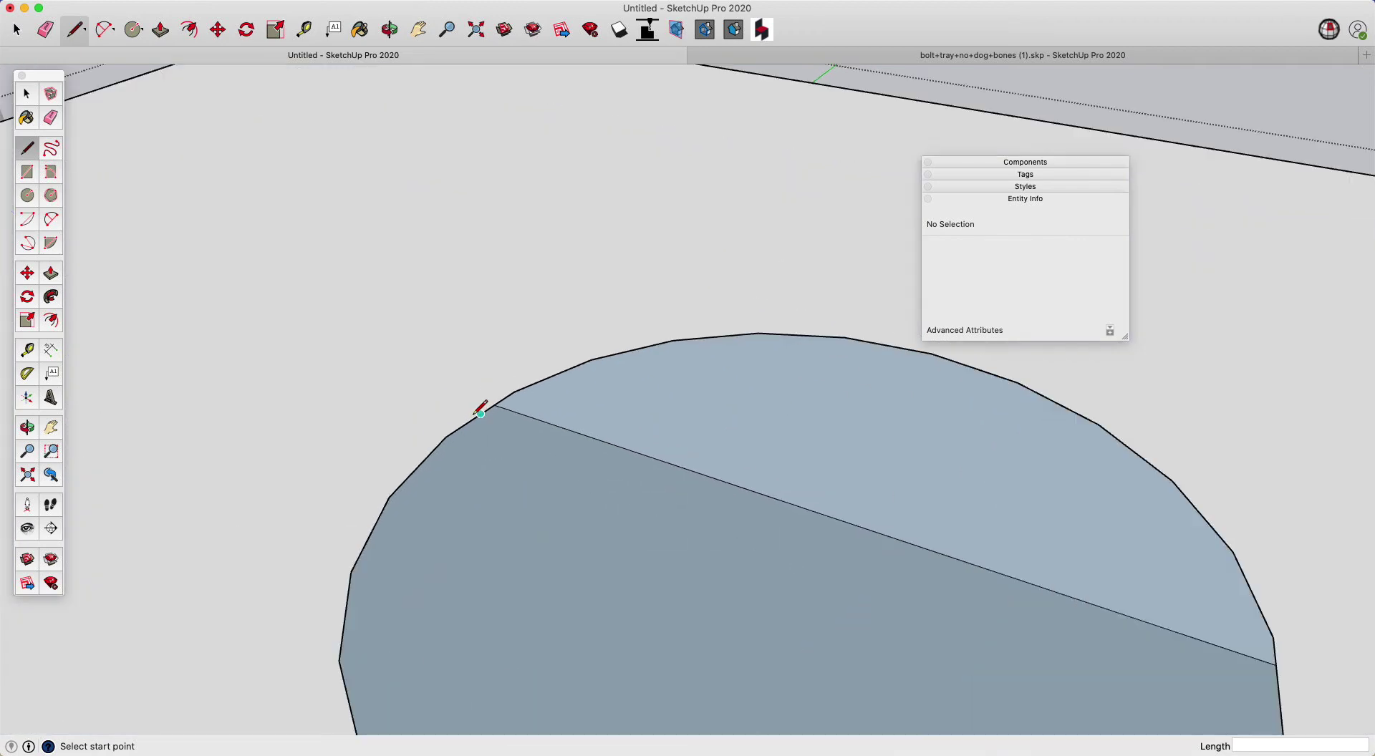
{"action": "key", "text": "Escape"}
{"action": "scroll", "coordinate": [485, 384], "scroll_direction": "down", "scroll_amount": 10}
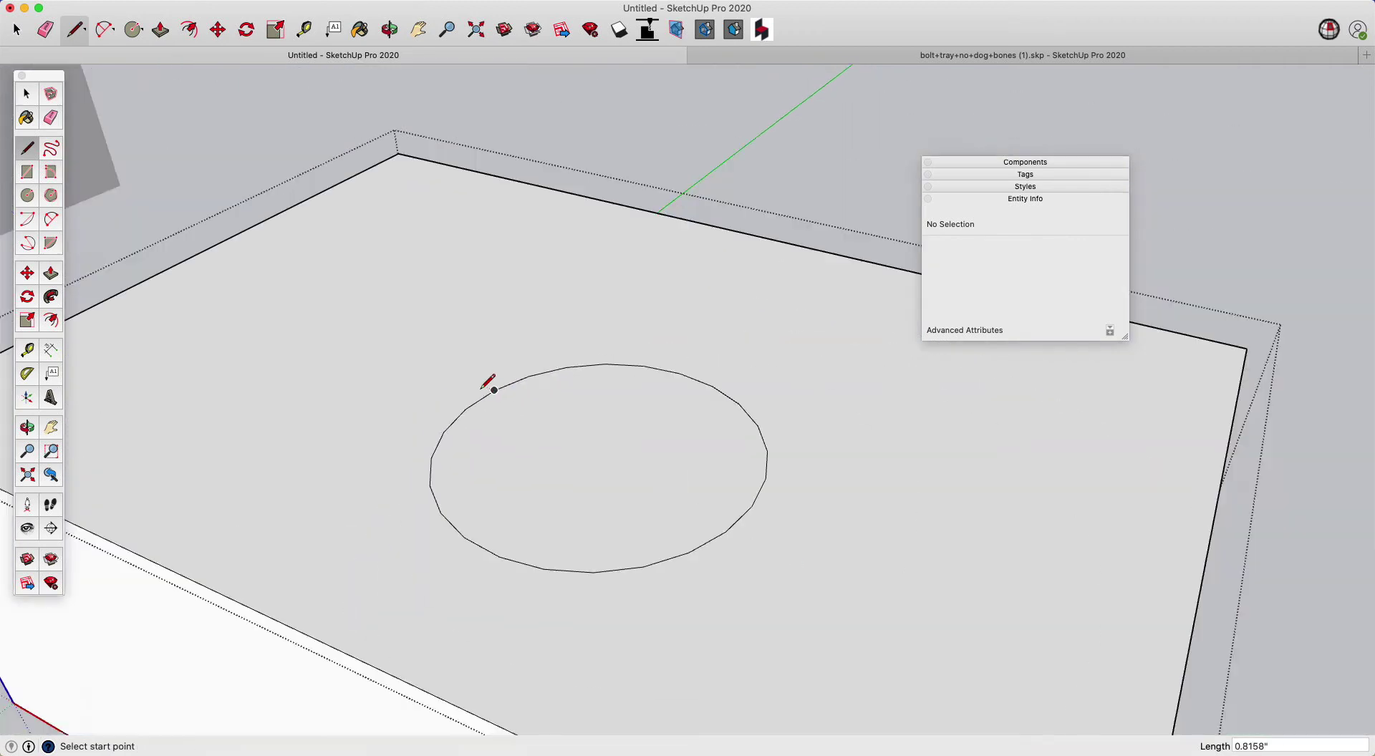
{"action": "key", "text": "space"}
{"action": "left_click", "coordinate": [576, 381]}
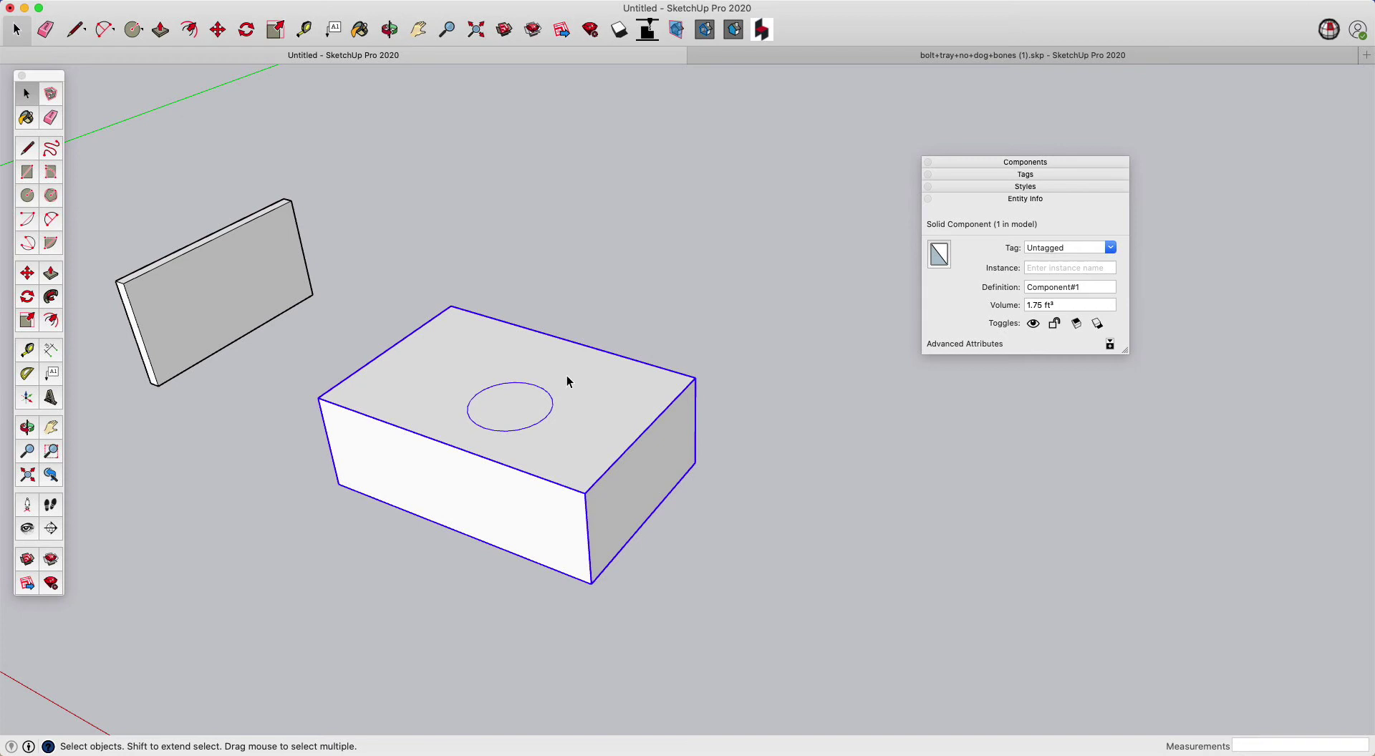
- Push the circle face 2.625 inches down into the box top to form a round hole
{"action": "double_click", "coordinate": [501, 458]}
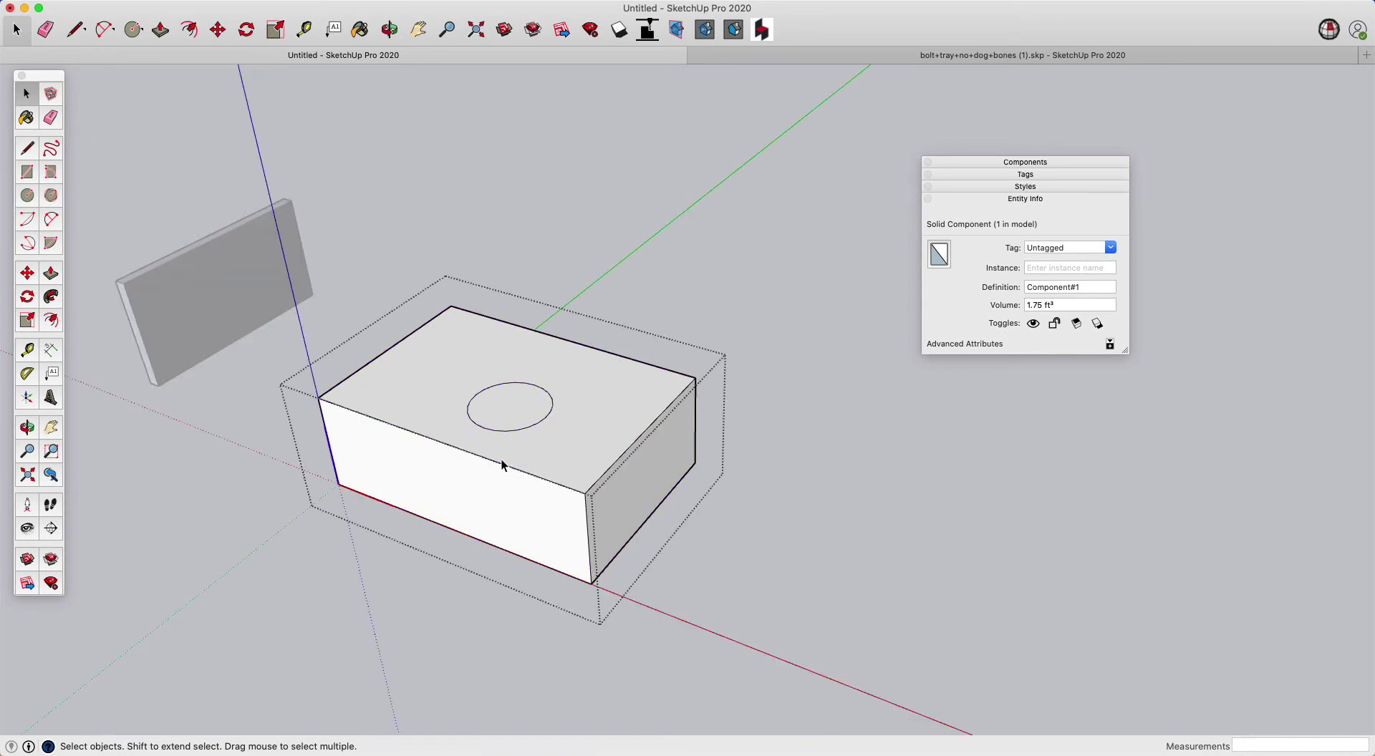
{"action": "key", "text": "p"}
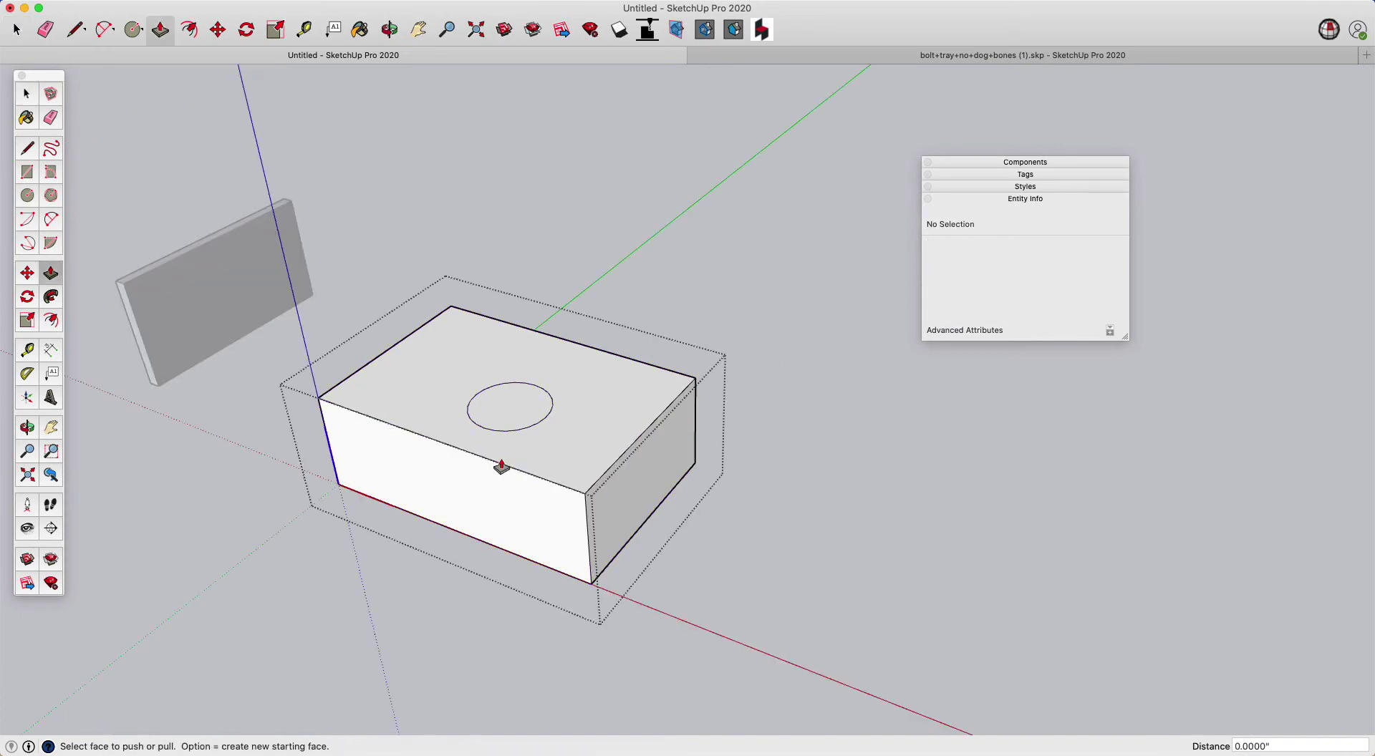
{"action": "left_click", "coordinate": [513, 407]}
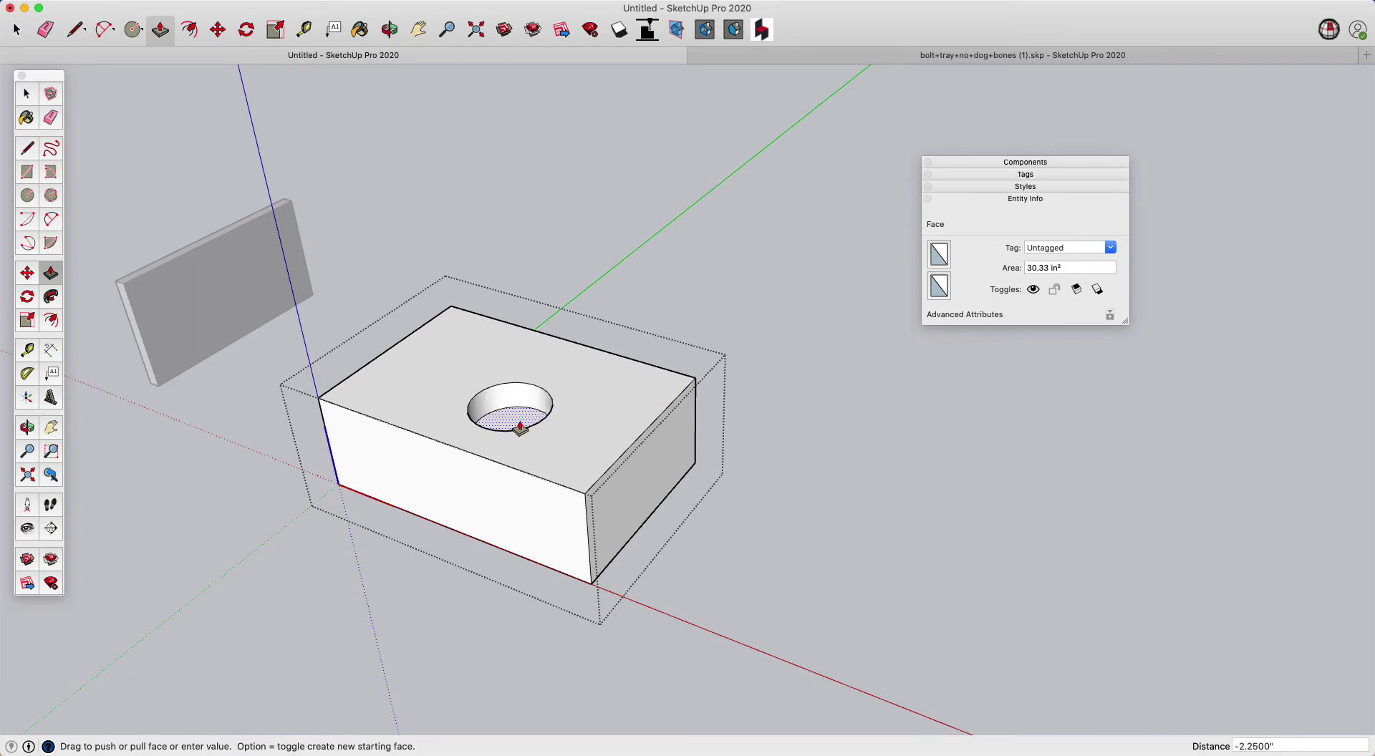
{"action": "left_click", "coordinate": [512, 424]}
{"action": "scroll", "coordinate": [514, 414], "scroll_direction": "up", "scroll_amount": 2}
{"action": "key", "text": "Escape"}
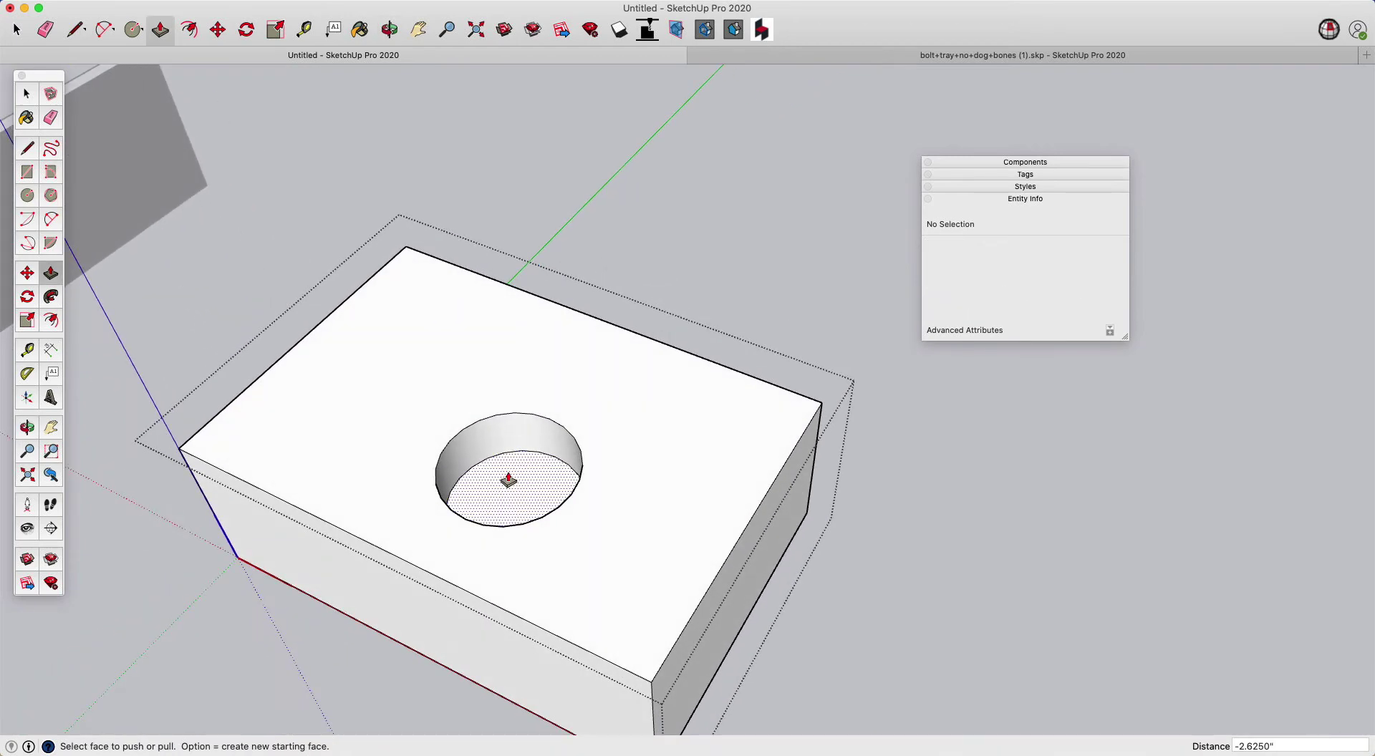
{"action": "key", "text": "space"}
- Look down into the hole and select the box, now a 1.67 ft³ solid
{"action": "middle_click_drag", "start_coordinate": [539, 313], "coordinate": [537, 542]}
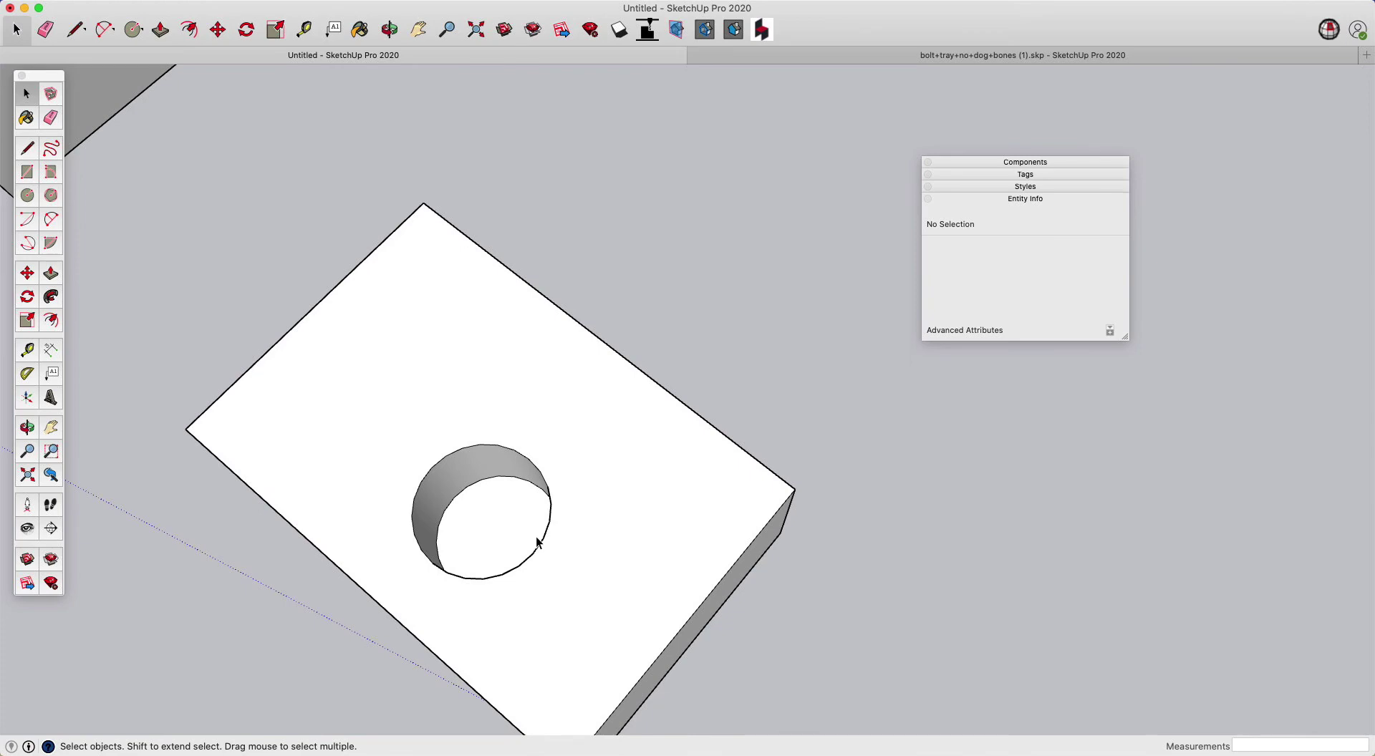
{"action": "left_click", "coordinate": [537, 542]}
{"action": "middle_click_drag", "start_coordinate": [674, 550], "coordinate": [944, 227]}
{"action": "scroll", "coordinate": [698, 321], "scroll_direction": "down", "scroll_amount": 5}
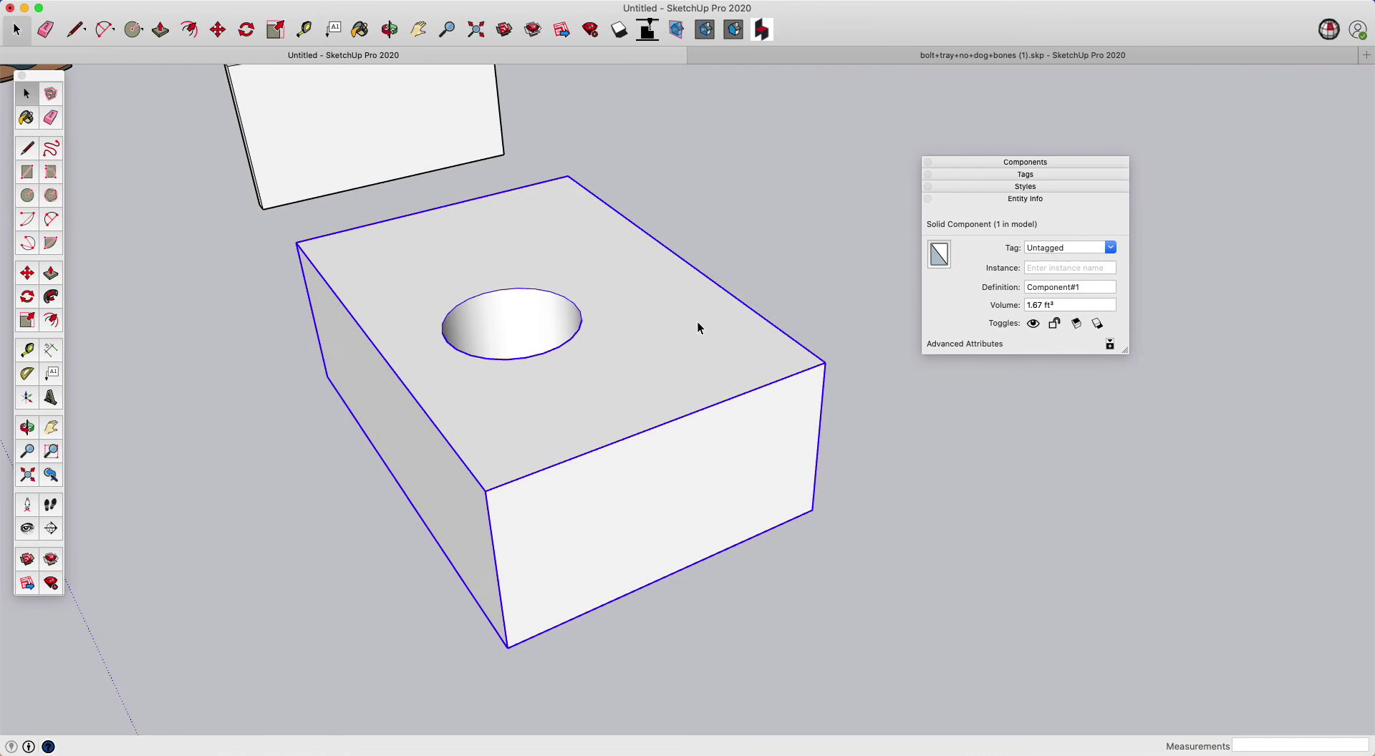
{"action": "middle_click_drag", "start_coordinate": [697, 321], "coordinate": [693, 402]}
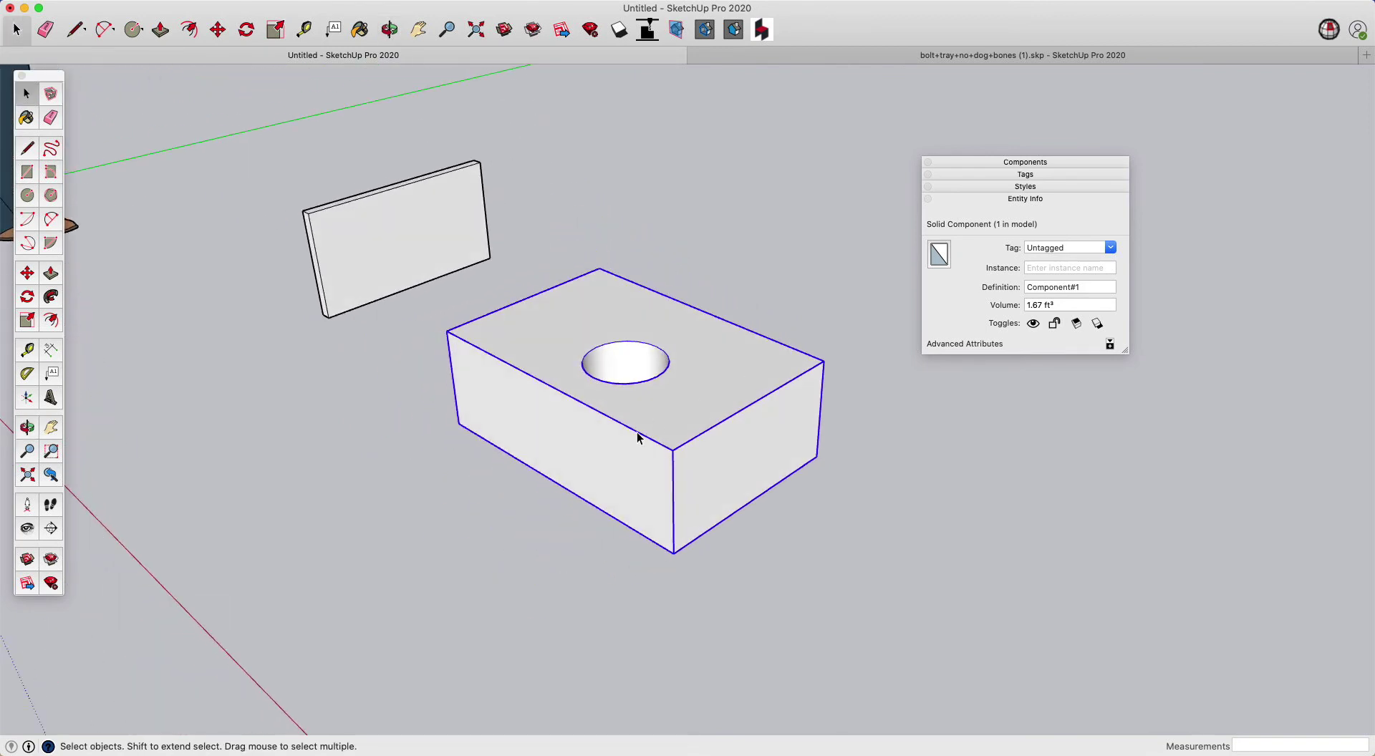
{"action": "double_click", "coordinate": [659, 399]}
{"action": "key", "text": "l"}
{"action": "left_click", "coordinate": [613, 317]}
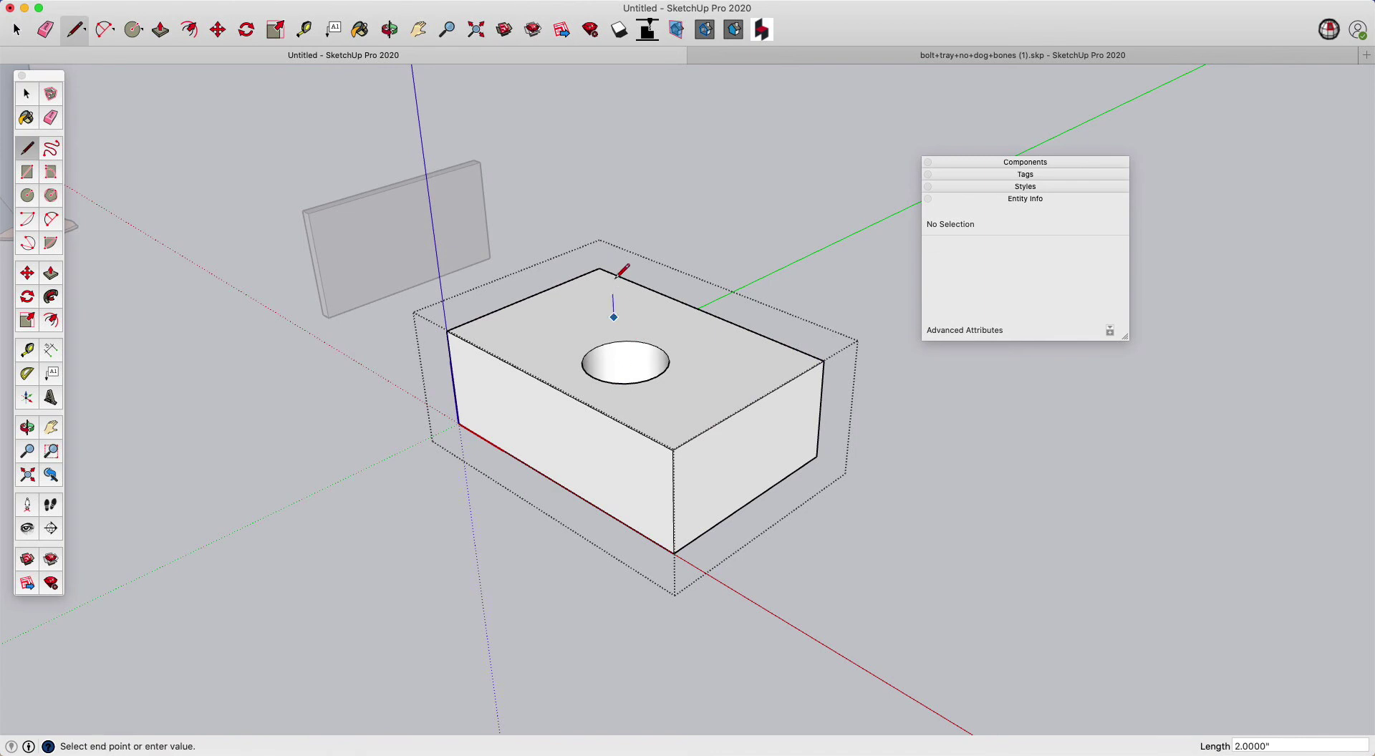
{"action": "left_click", "coordinate": [611, 226]}
{"action": "key", "text": "space"}
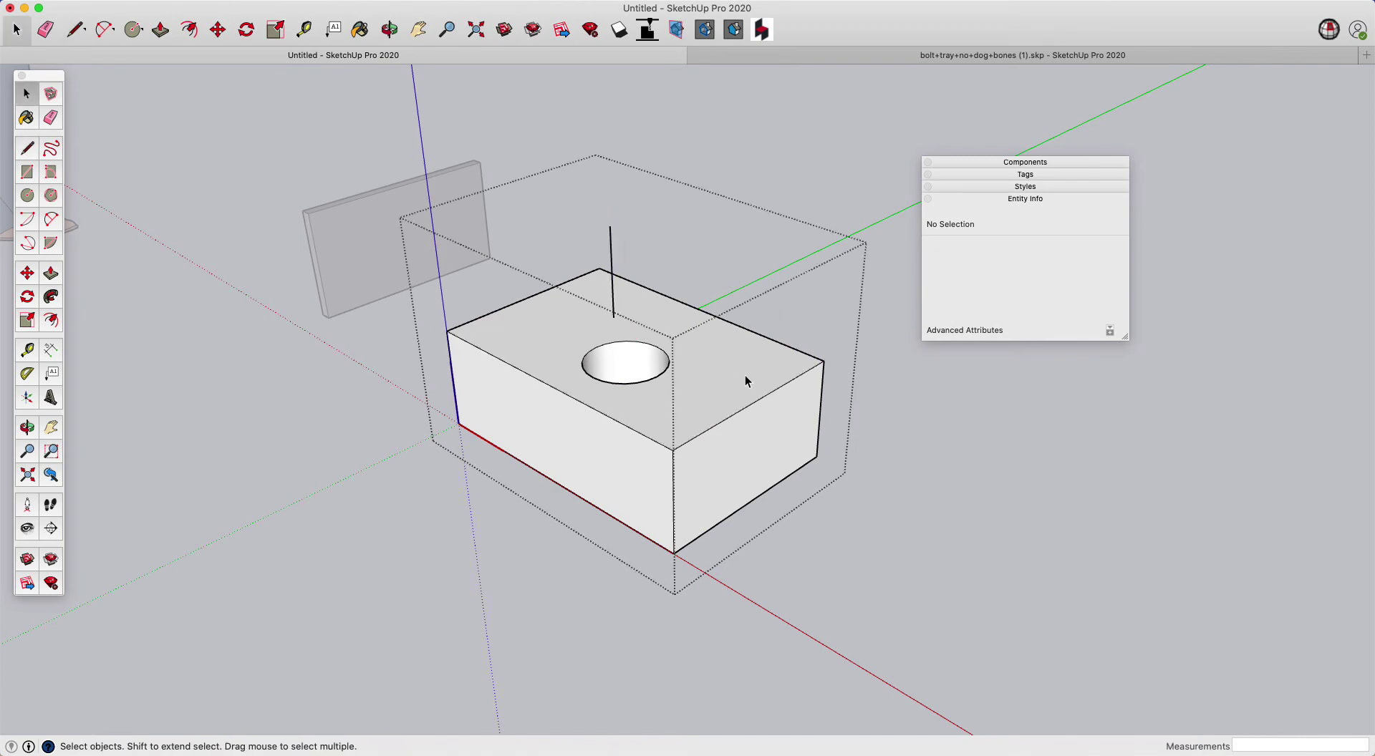
{"action": "key", "text": "l"}
{"action": "left_click", "coordinate": [824, 360]}
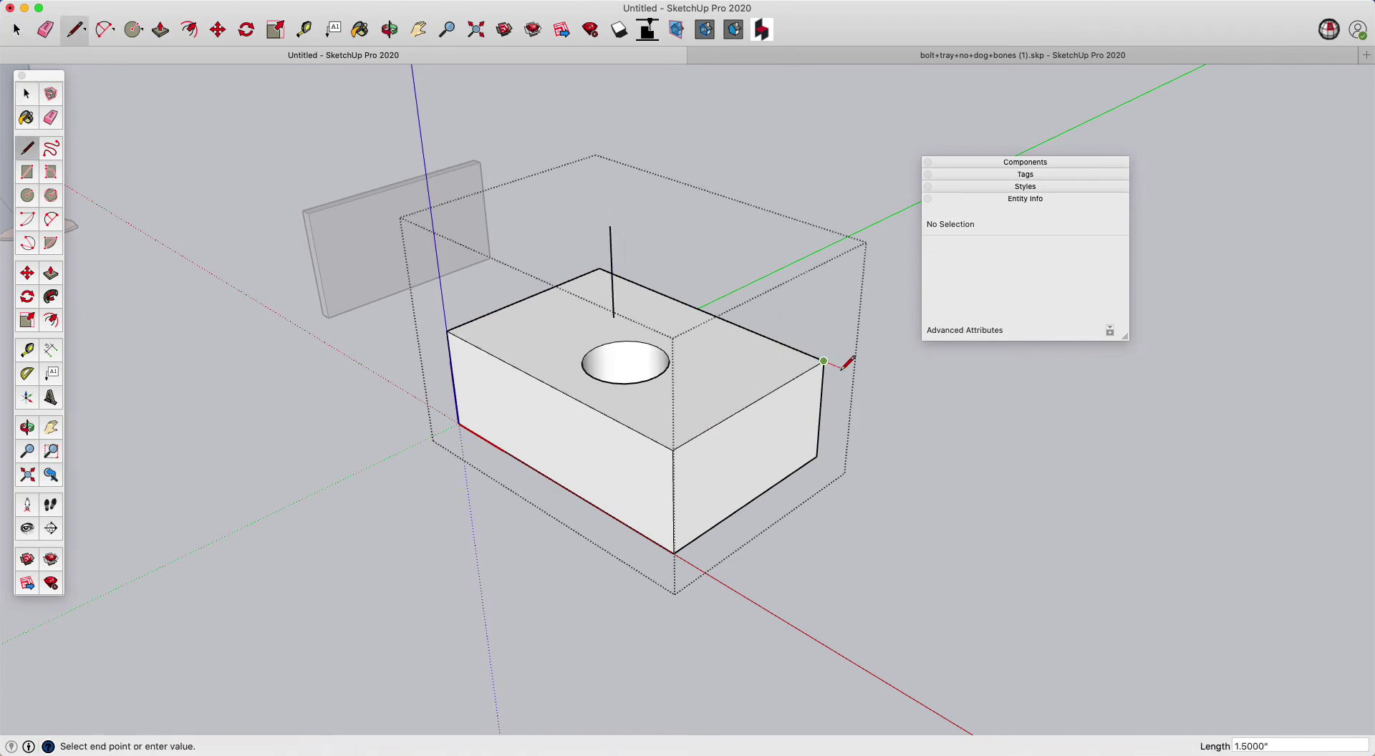
{"action": "left_click", "coordinate": [845, 370]}
{"action": "key", "text": "space"}
{"action": "left_click", "coordinate": [931, 475]}
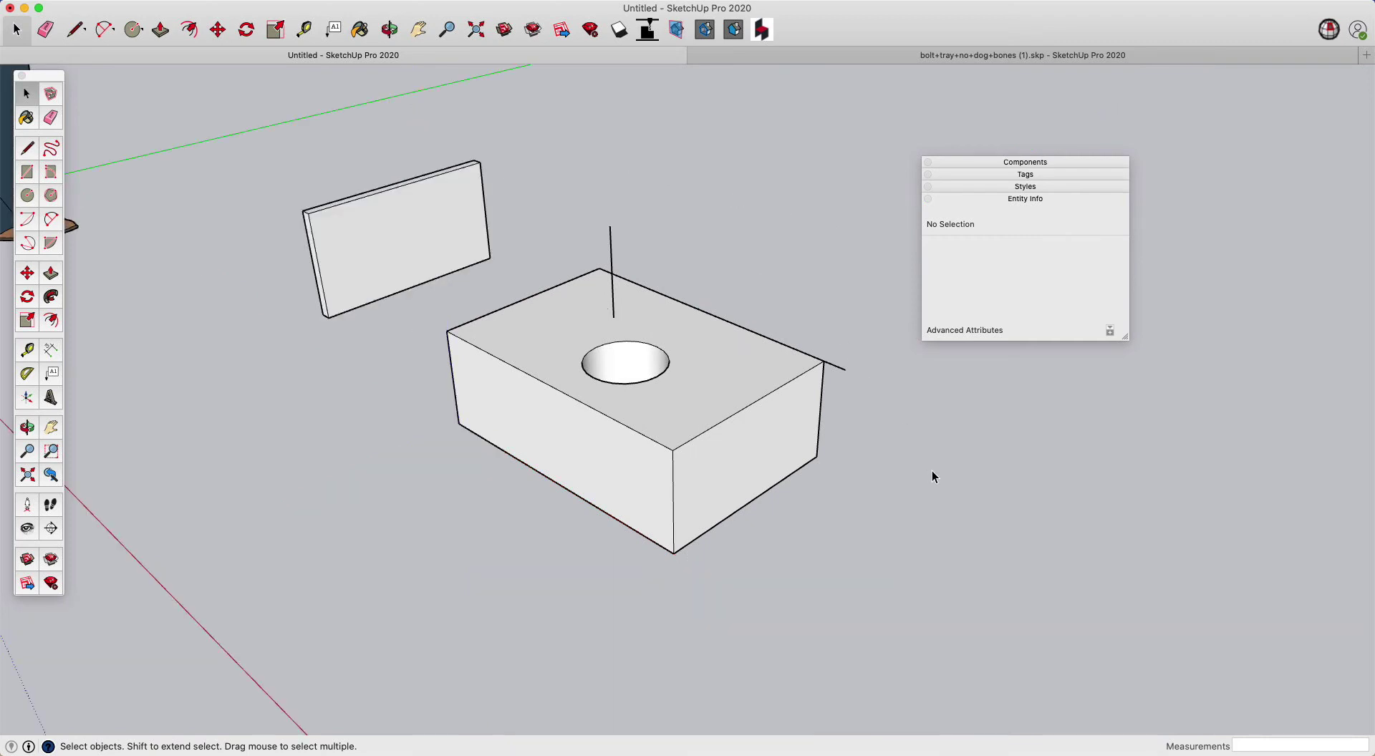
{"action": "left_click", "coordinate": [730, 430]}
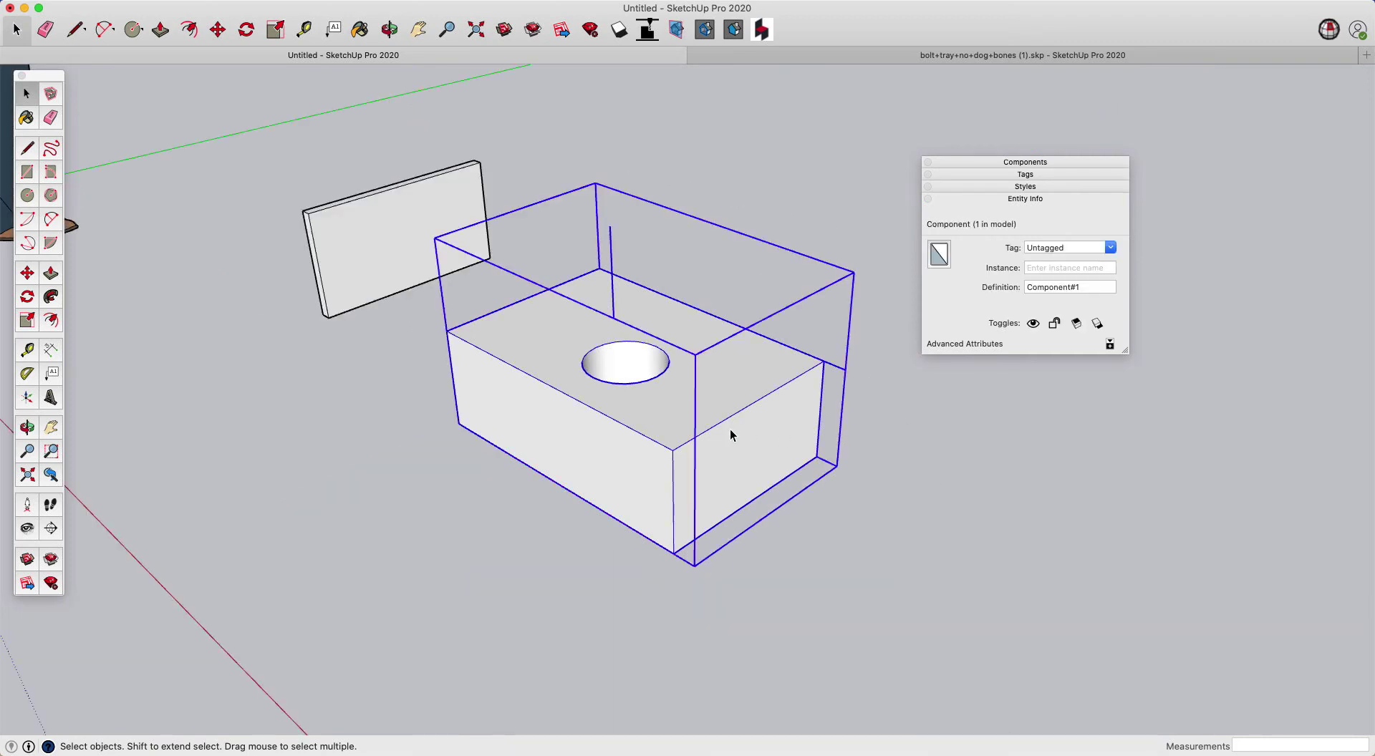
{"action": "double_click", "coordinate": [722, 393]}
{"action": "key", "text": "e"}
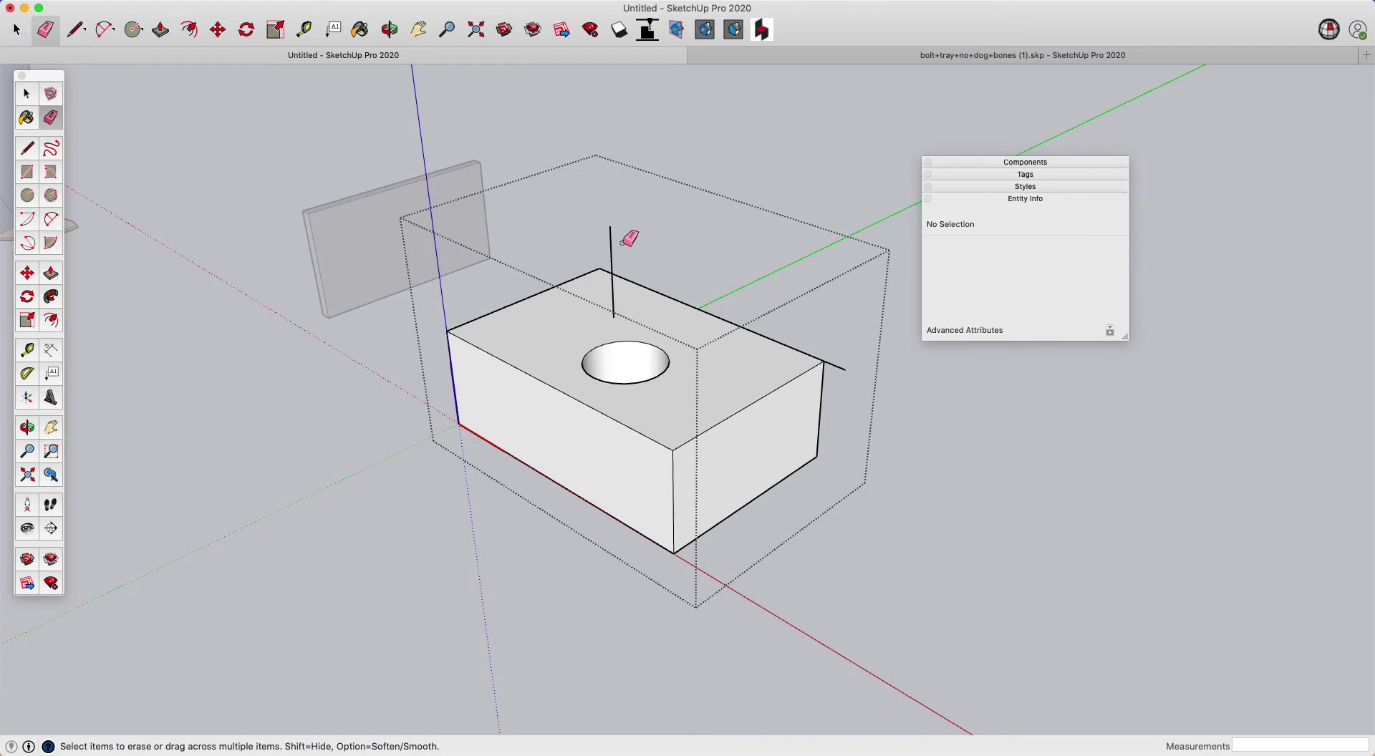
{"action": "left_click", "coordinate": [612, 279]}
{"action": "left_click", "coordinate": [836, 365]}
{"action": "key", "text": "space"}
{"action": "left_click", "coordinate": [824, 295]}
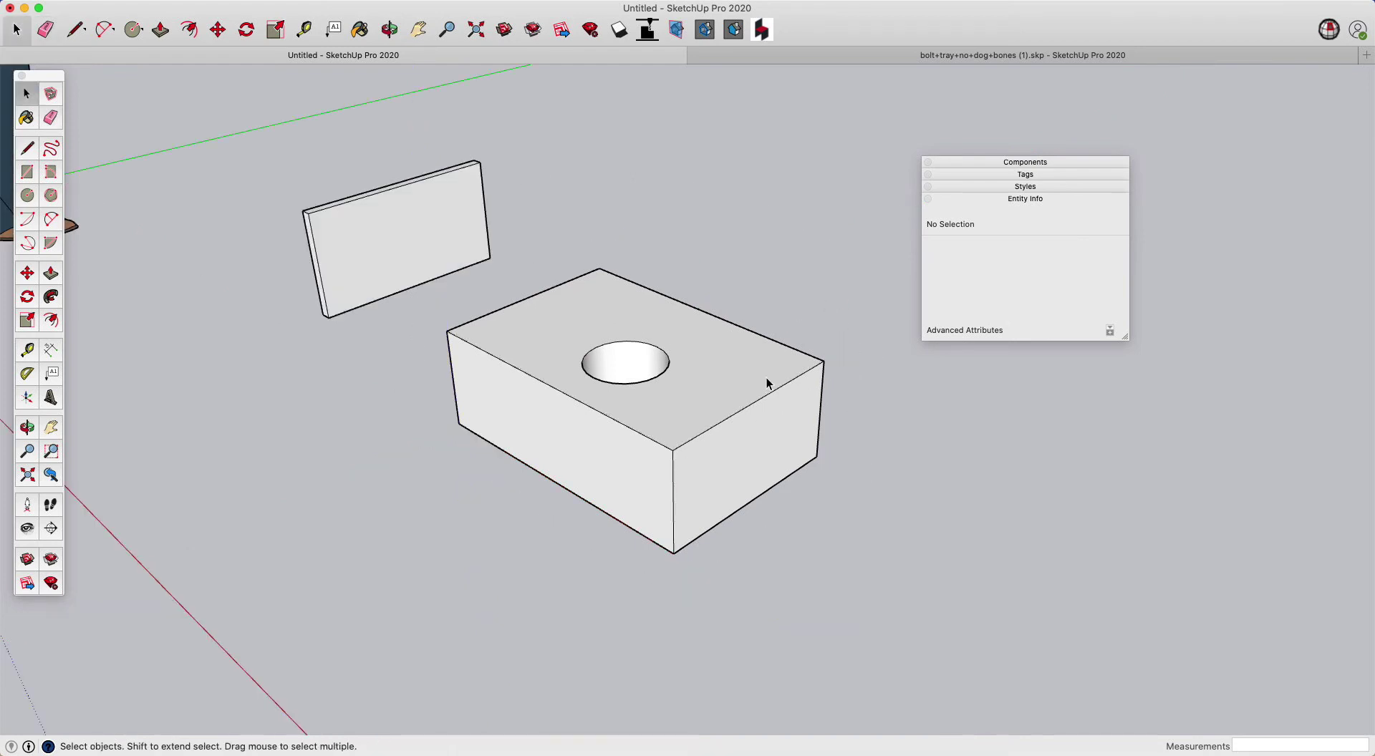
{"action": "left_click", "coordinate": [787, 381]}
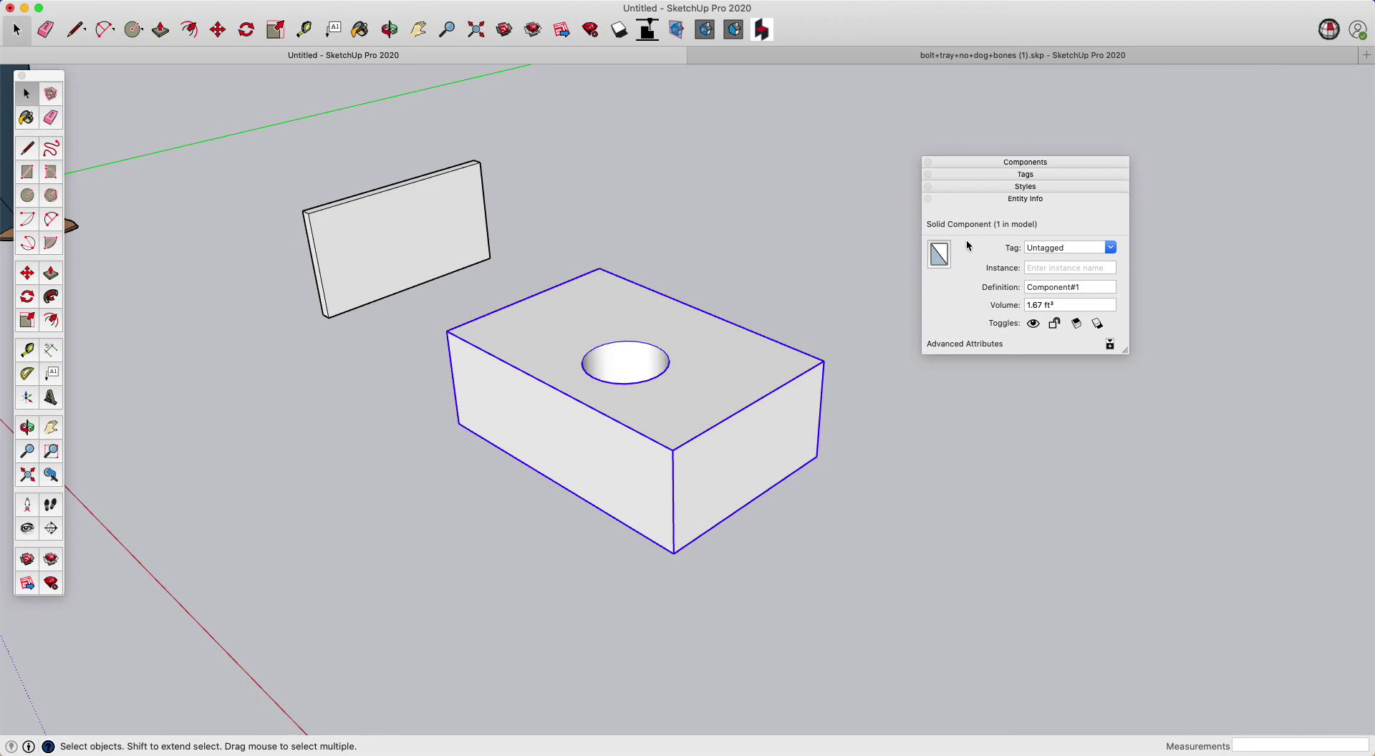
- Delete the box and draw a new face extending off the panel's end
{"action": "middle_click_drag", "start_coordinate": [614, 247], "coordinate": [618, 291]}
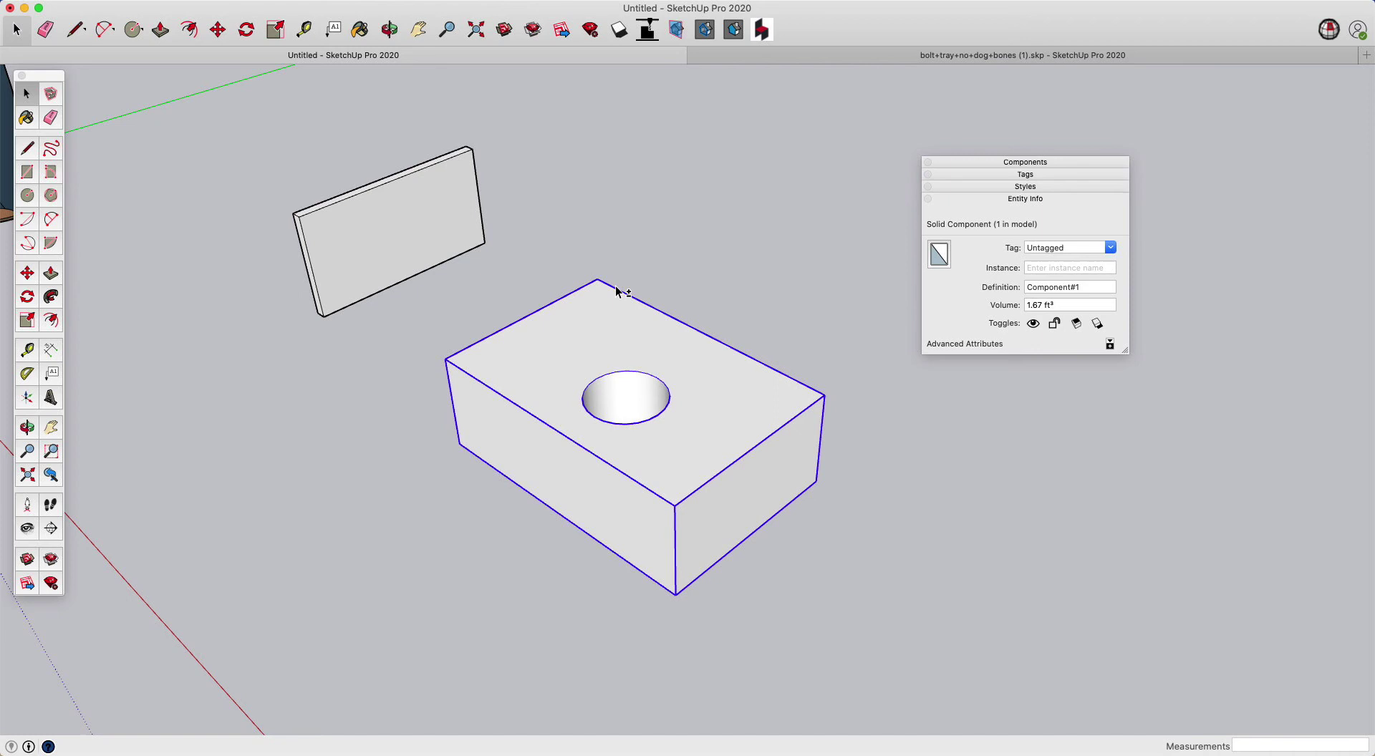
{"action": "key", "text": "Delete"}
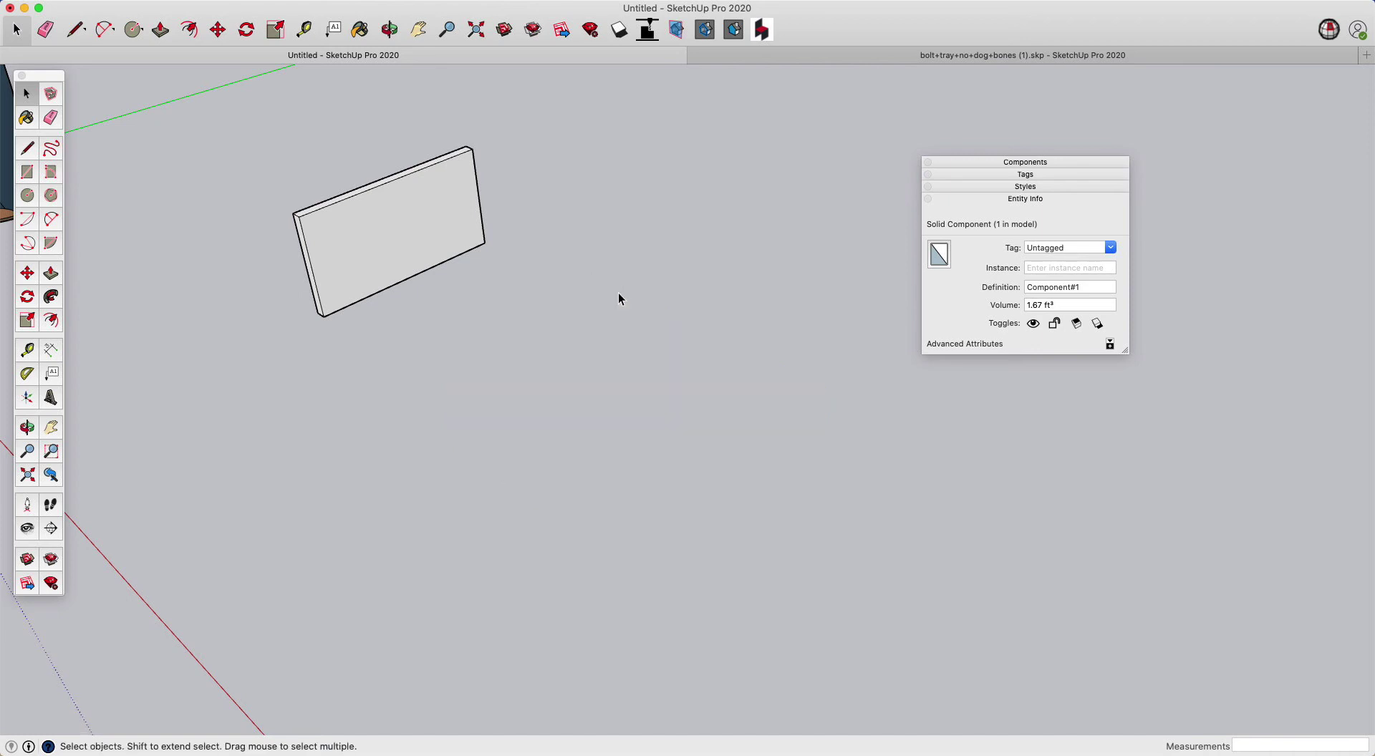
{"action": "middle_click_drag", "start_coordinate": [565, 277], "coordinate": [678, 448]}
{"action": "key", "text": "l"}
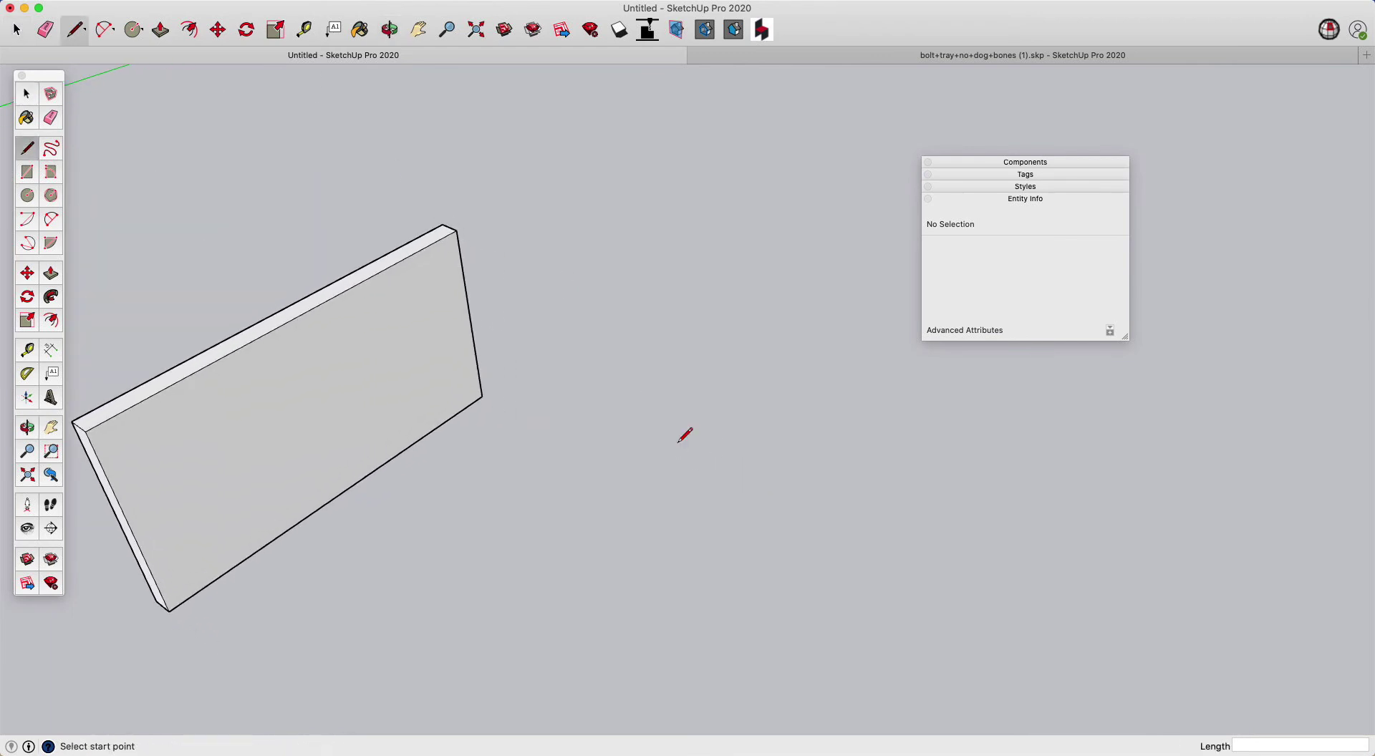
{"action": "left_click", "coordinate": [457, 230]}
{"action": "left_click", "coordinate": [668, 322]}
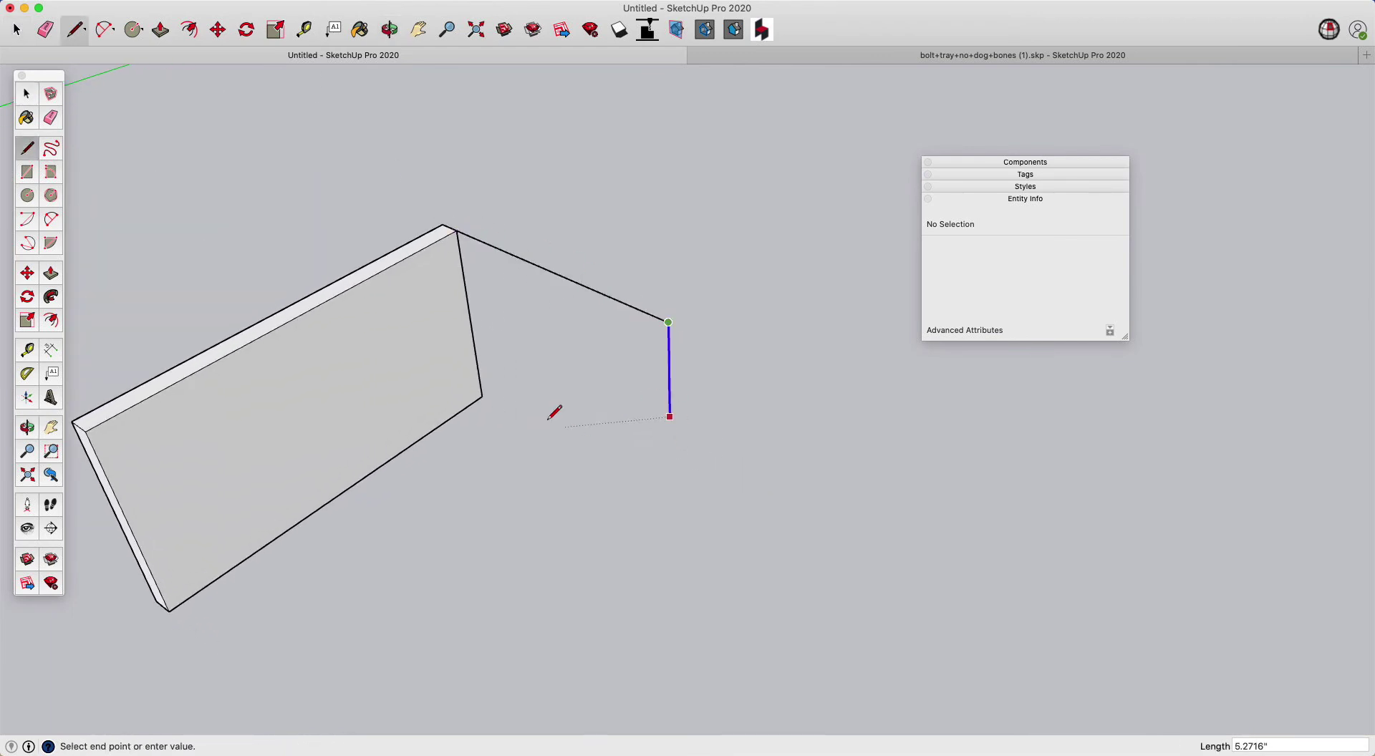
{"action": "left_click", "coordinate": [490, 389]}
{"action": "left_click", "coordinate": [482, 396]}
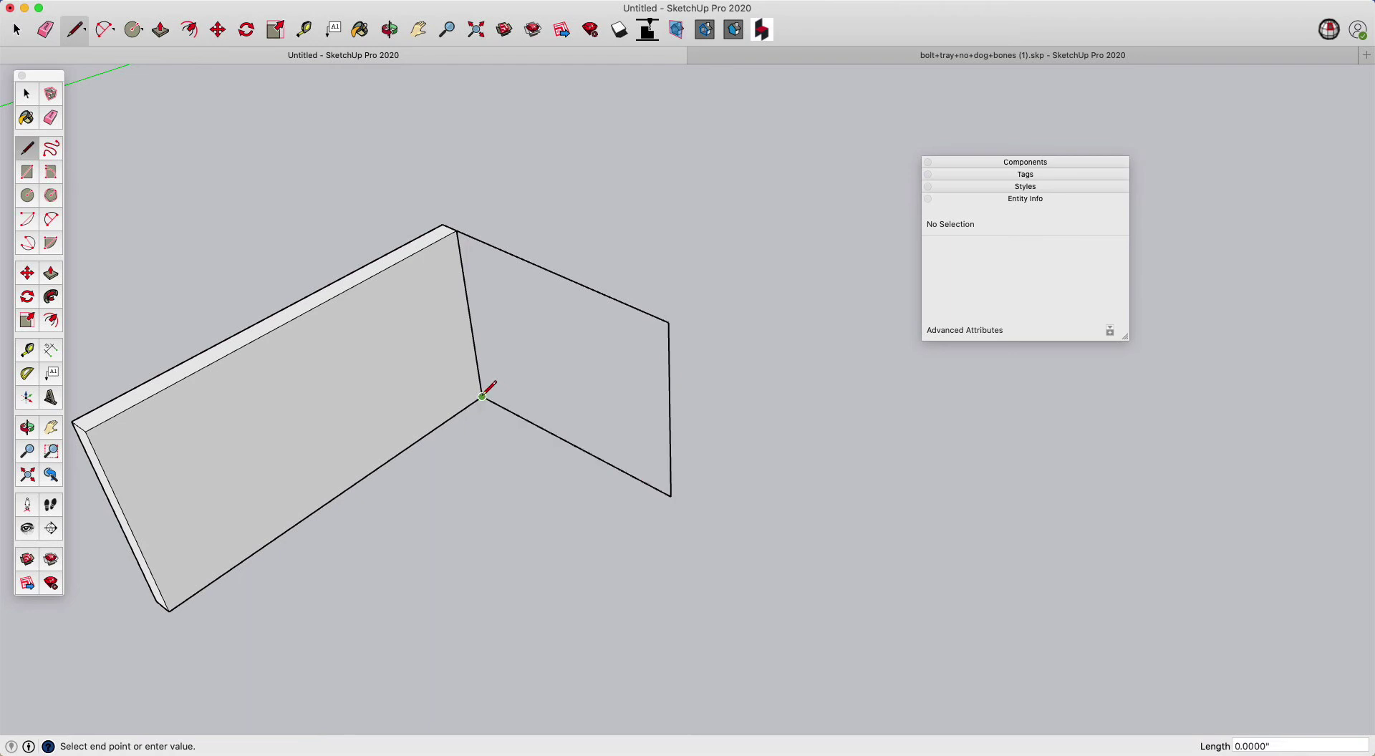
{"action": "left_click", "coordinate": [457, 230]}
- Round the new face's top-right corner with a two-point arc
{"action": "key", "text": "a"}
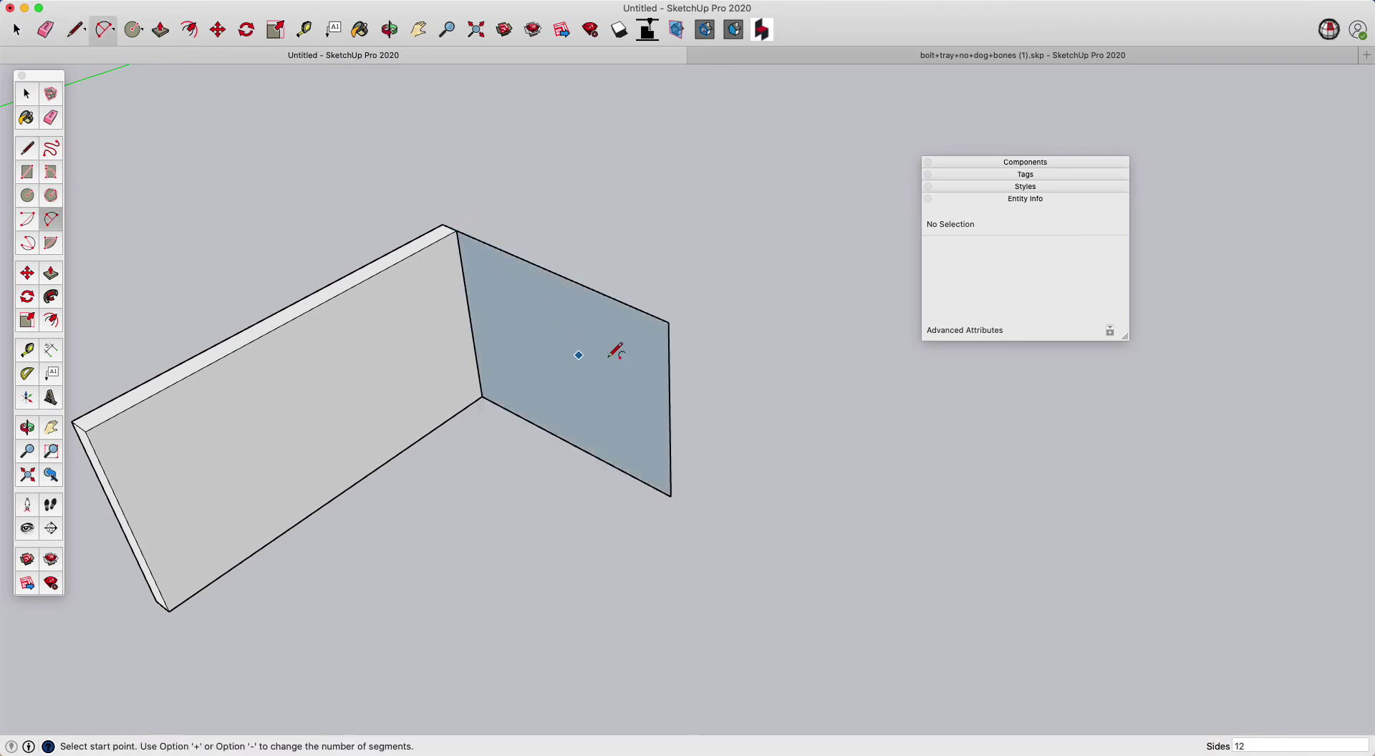
{"action": "left_click", "coordinate": [632, 306]}
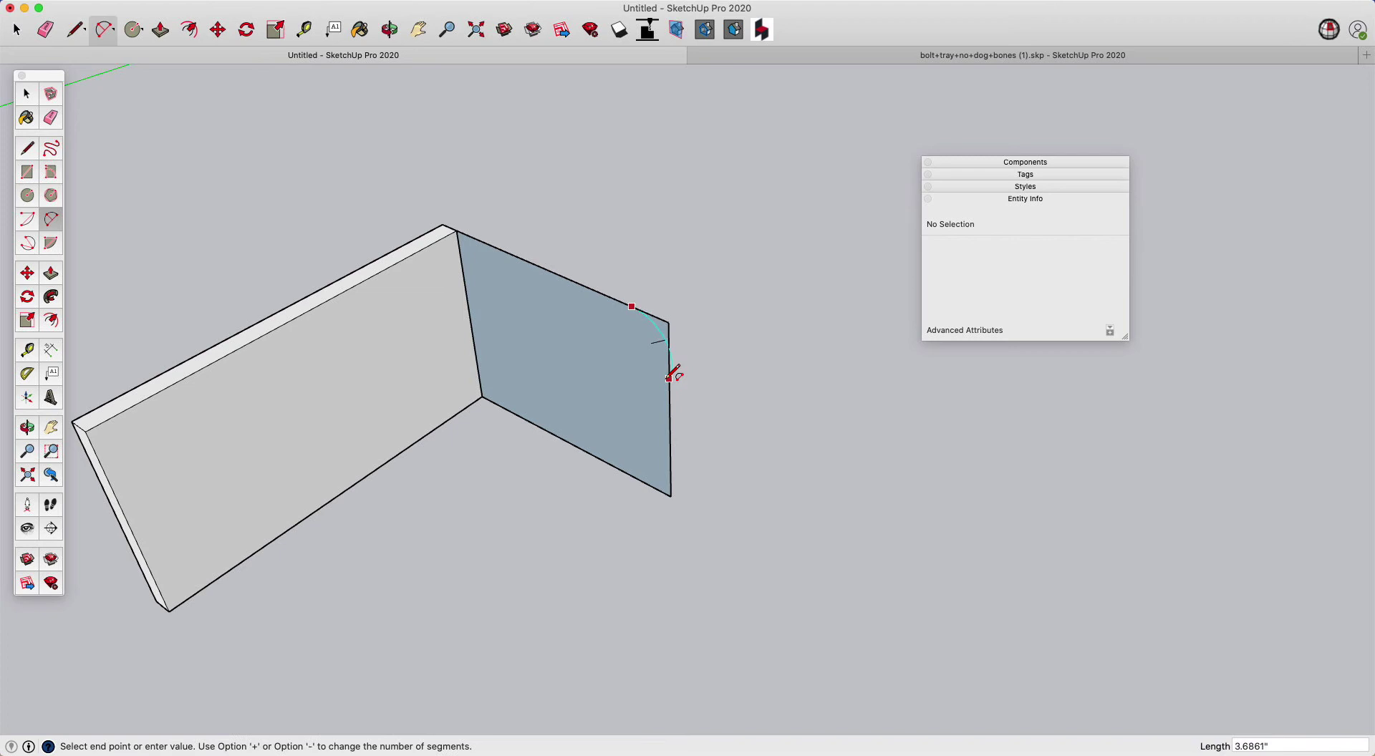
{"action": "left_click", "coordinate": [669, 358]}
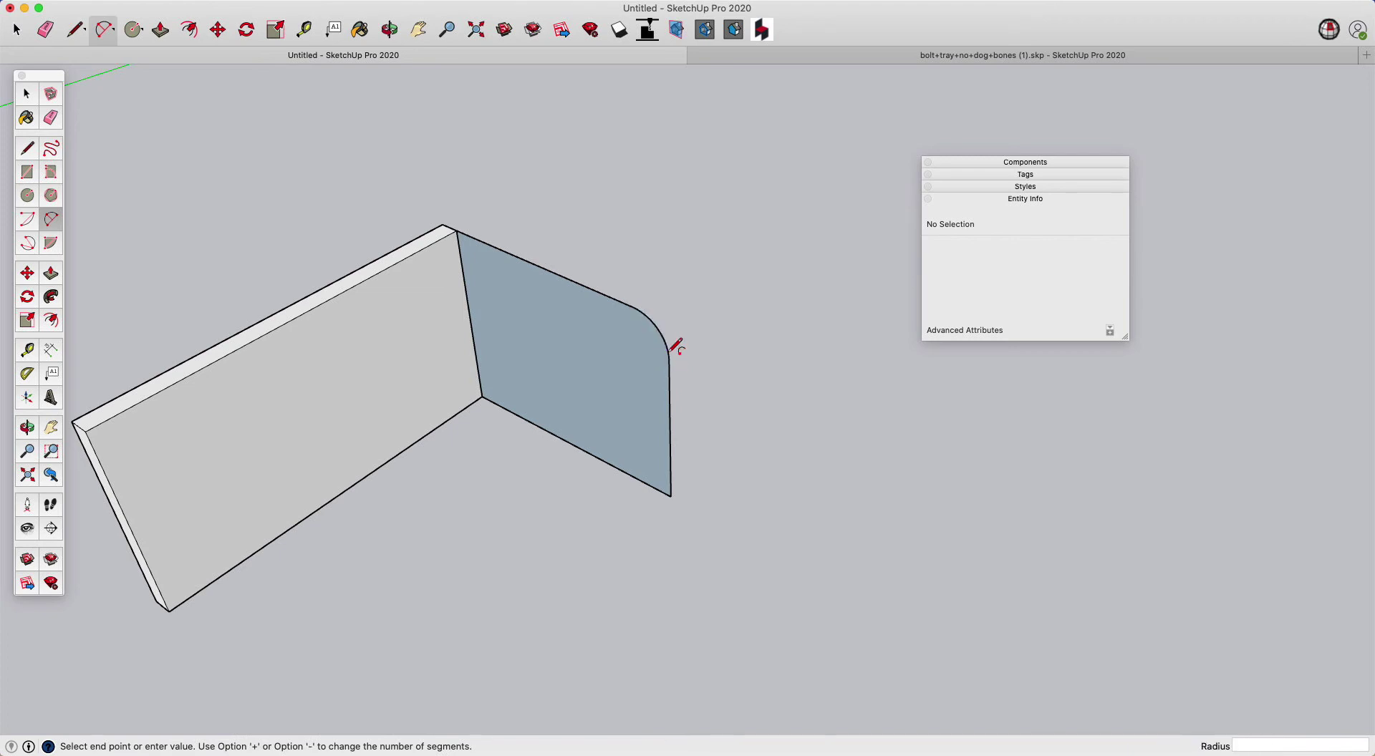
{"action": "key", "text": "space"}
- Cut a notch into the face's bottom edge and thicken the face to match the panel
{"action": "key", "text": "l"}
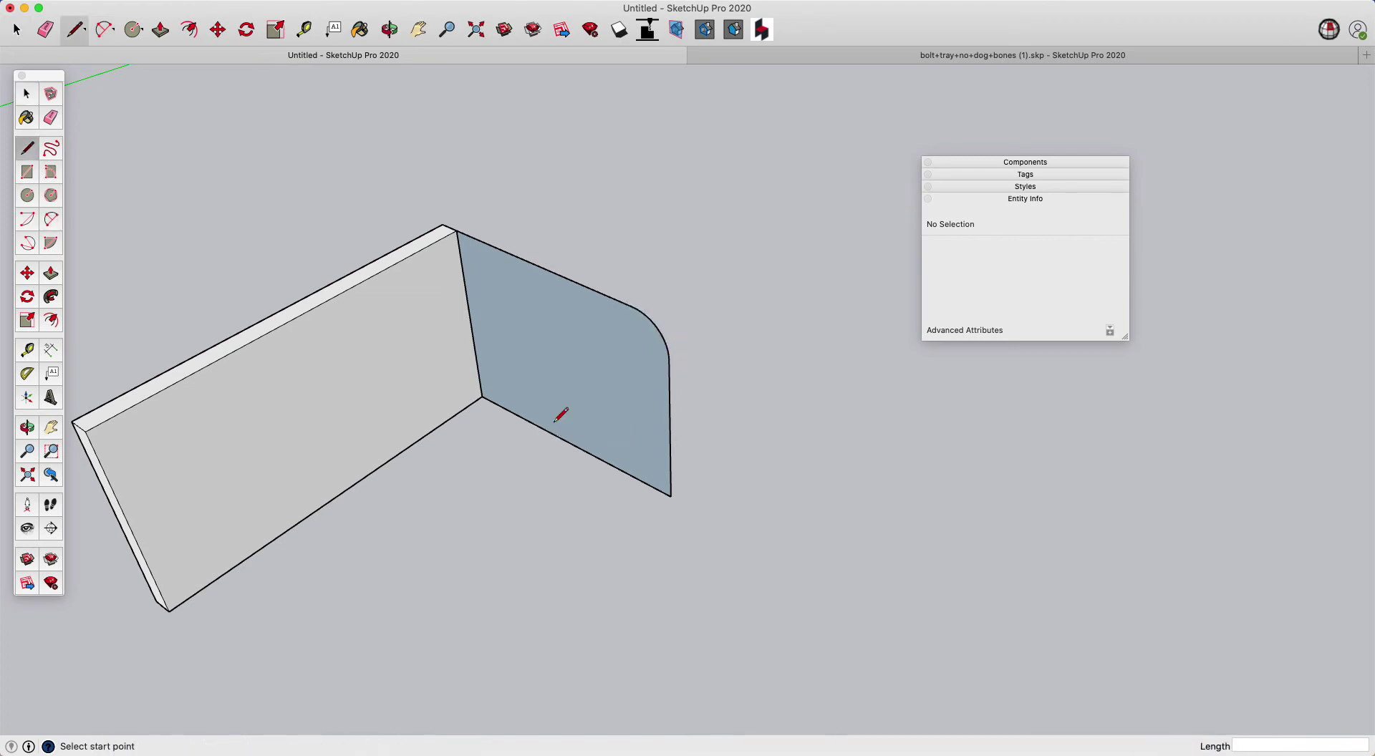
{"action": "left_click", "coordinate": [528, 422]}
{"action": "left_click", "coordinate": [523, 367]}
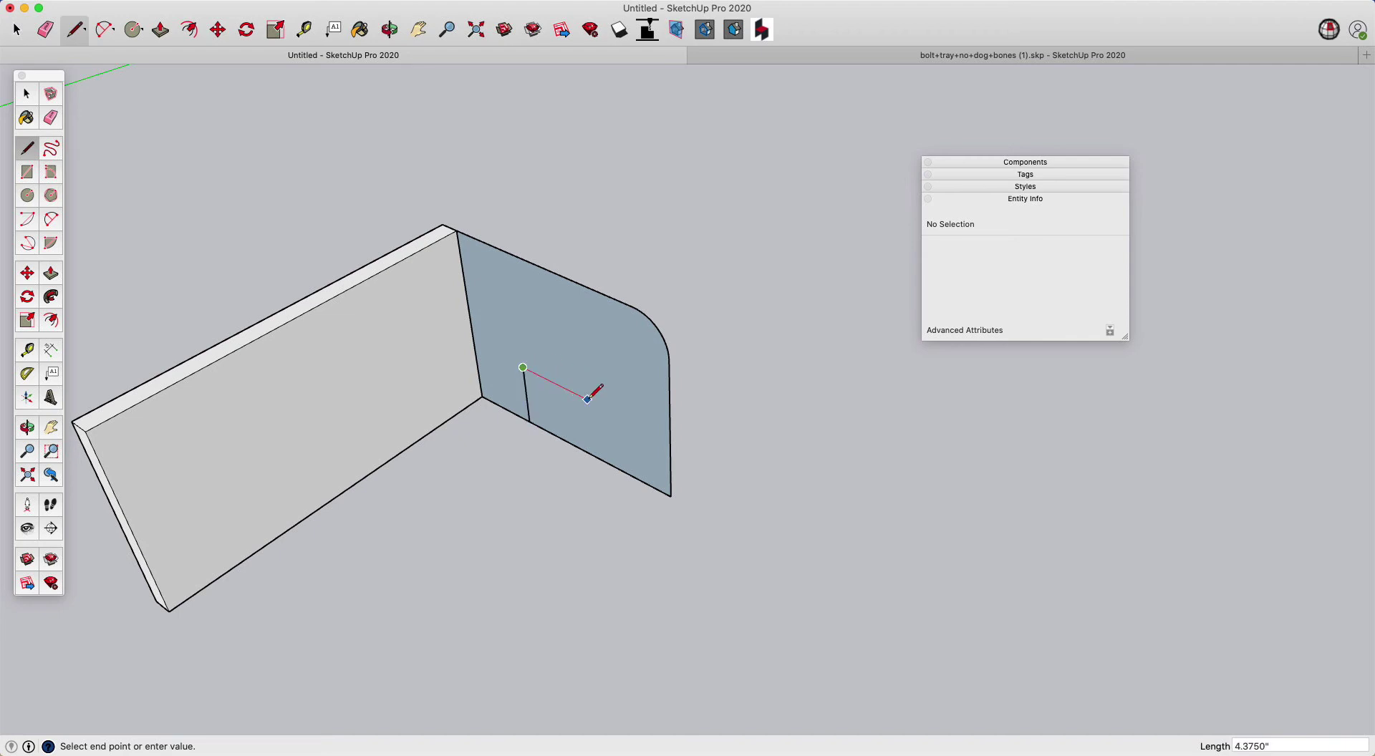
{"action": "left_click", "coordinate": [589, 401]}
{"action": "left_click", "coordinate": [585, 450]}
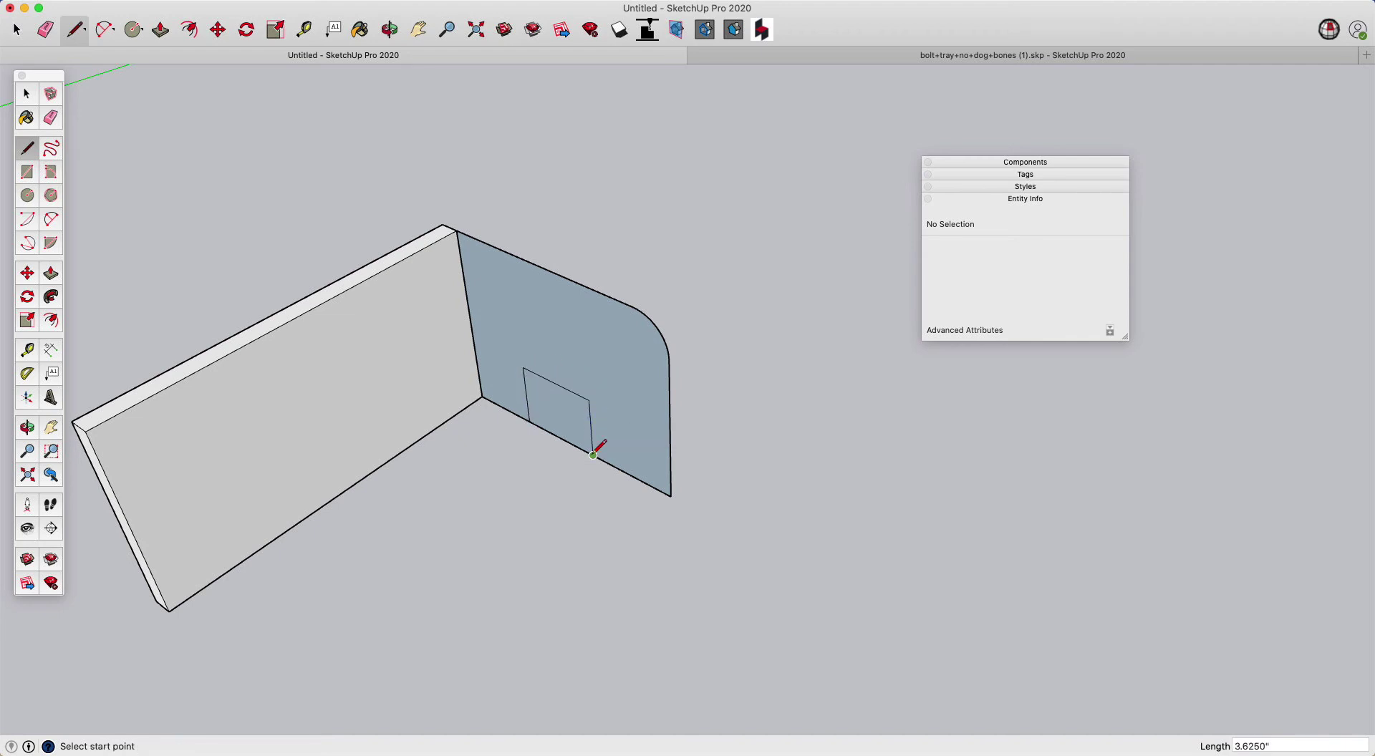
{"action": "key", "text": "space"}
{"action": "key", "text": "e"}
{"action": "left_click", "coordinate": [580, 448]}
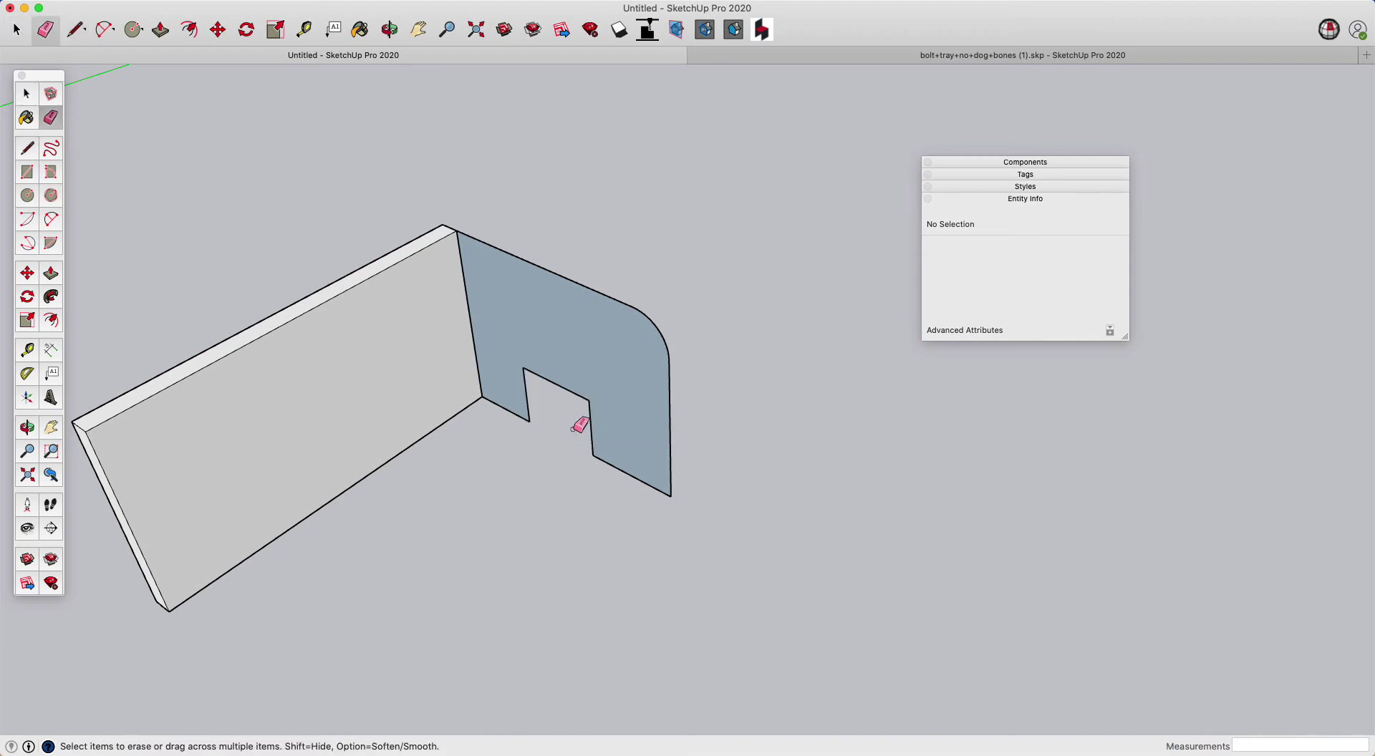
{"action": "key", "text": "p"}
{"action": "double_click", "coordinate": [597, 386]}
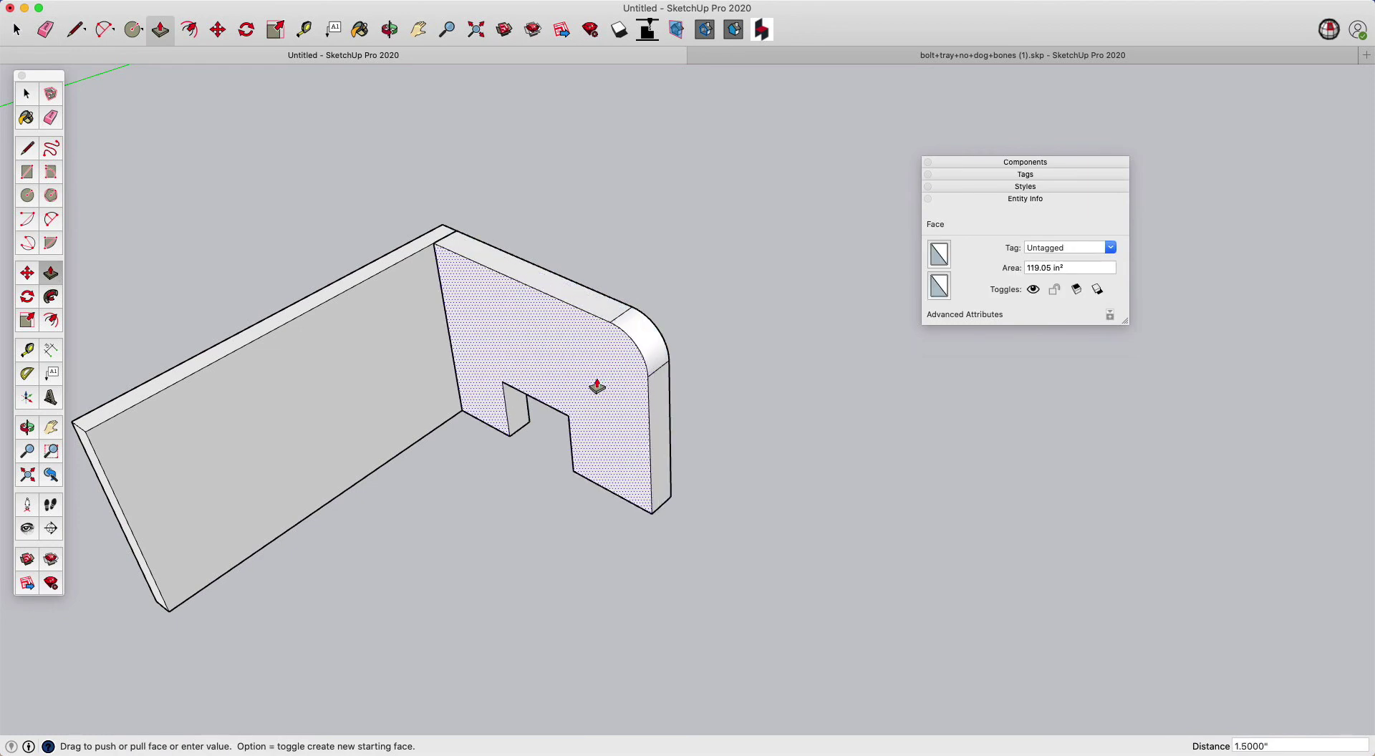
{"action": "key", "text": "space"}
- Recess an 8.25" by 3.875" rectangle 0.375" into the notched panel
{"action": "key", "text": "r"}
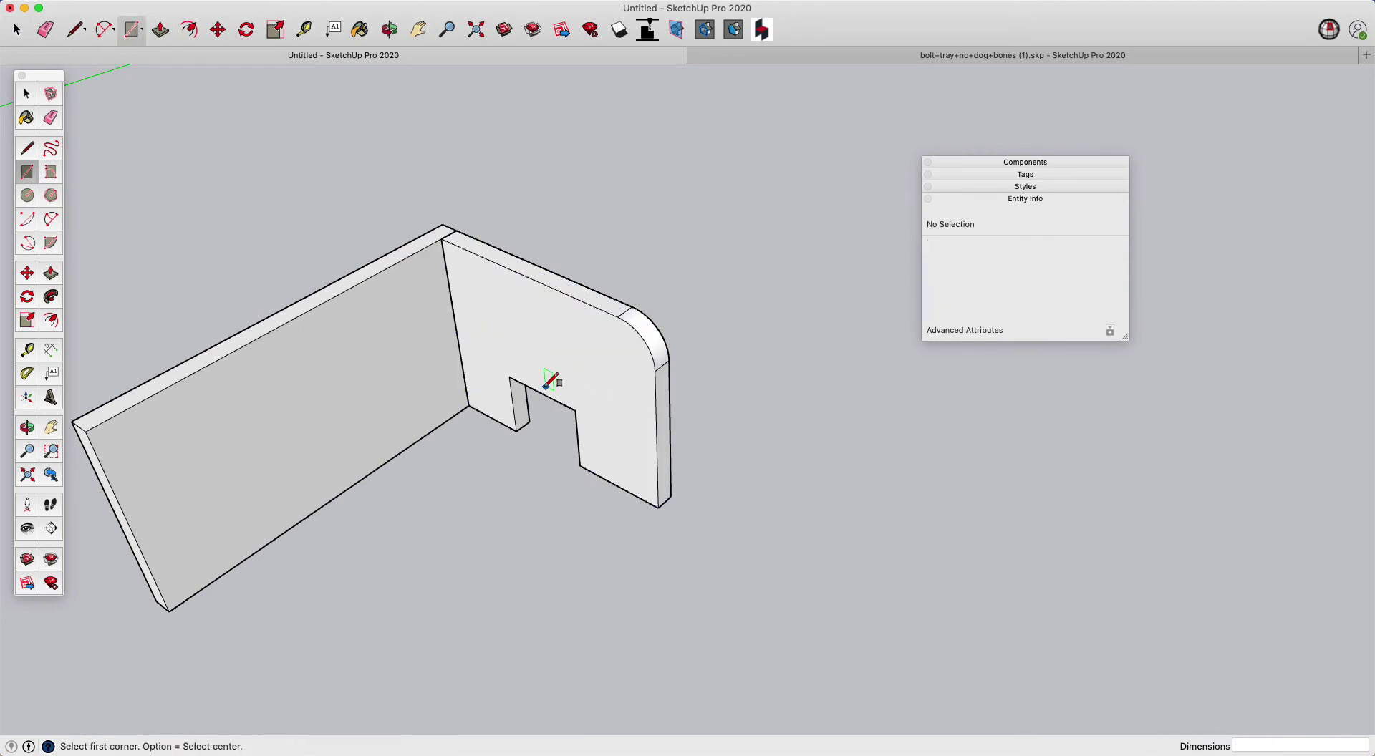
{"action": "left_click", "coordinate": [483, 348]}
{"action": "left_click", "coordinate": [603, 339]}
{"action": "key", "text": "p"}
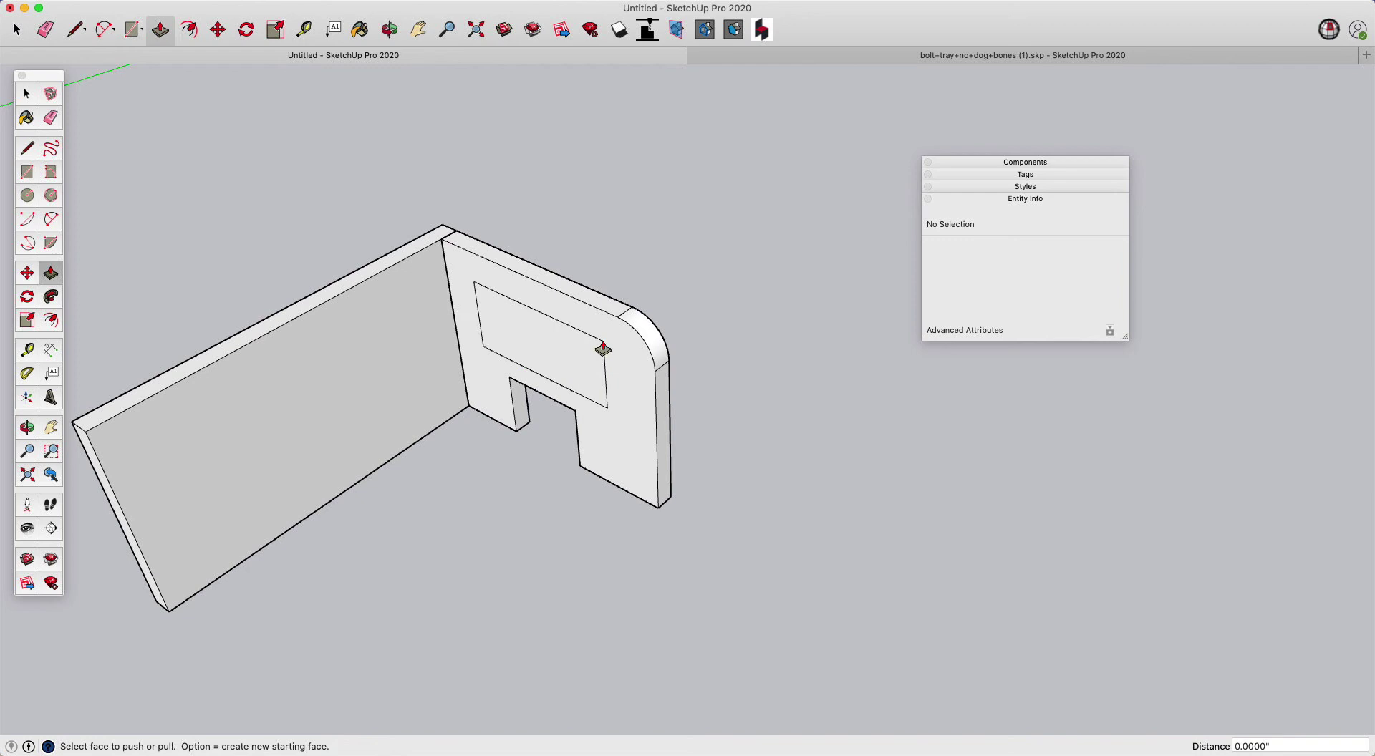
{"action": "left_click", "coordinate": [580, 356]}
{"action": "left_click", "coordinate": [547, 391]}
{"action": "key", "text": "space"}
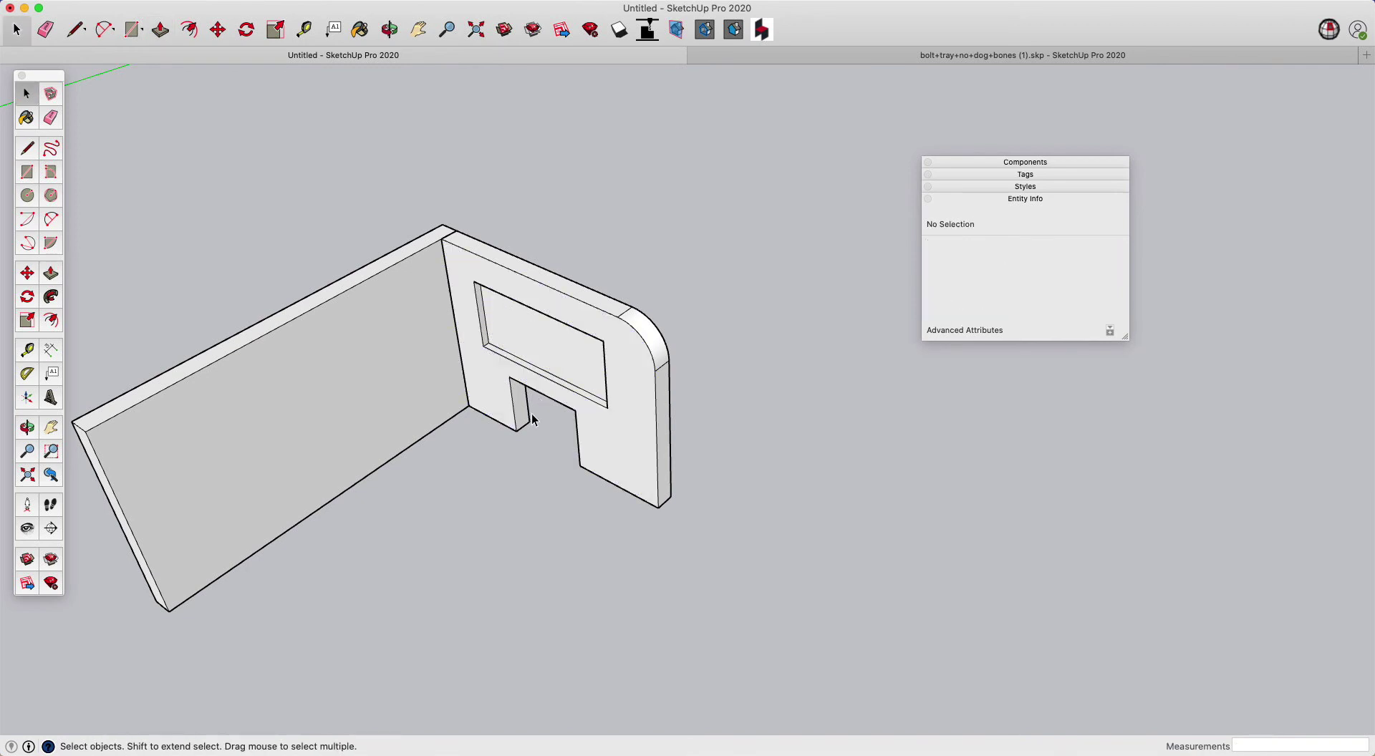
{"action": "middle_click_drag", "start_coordinate": [547, 390], "coordinate": [535, 419]}
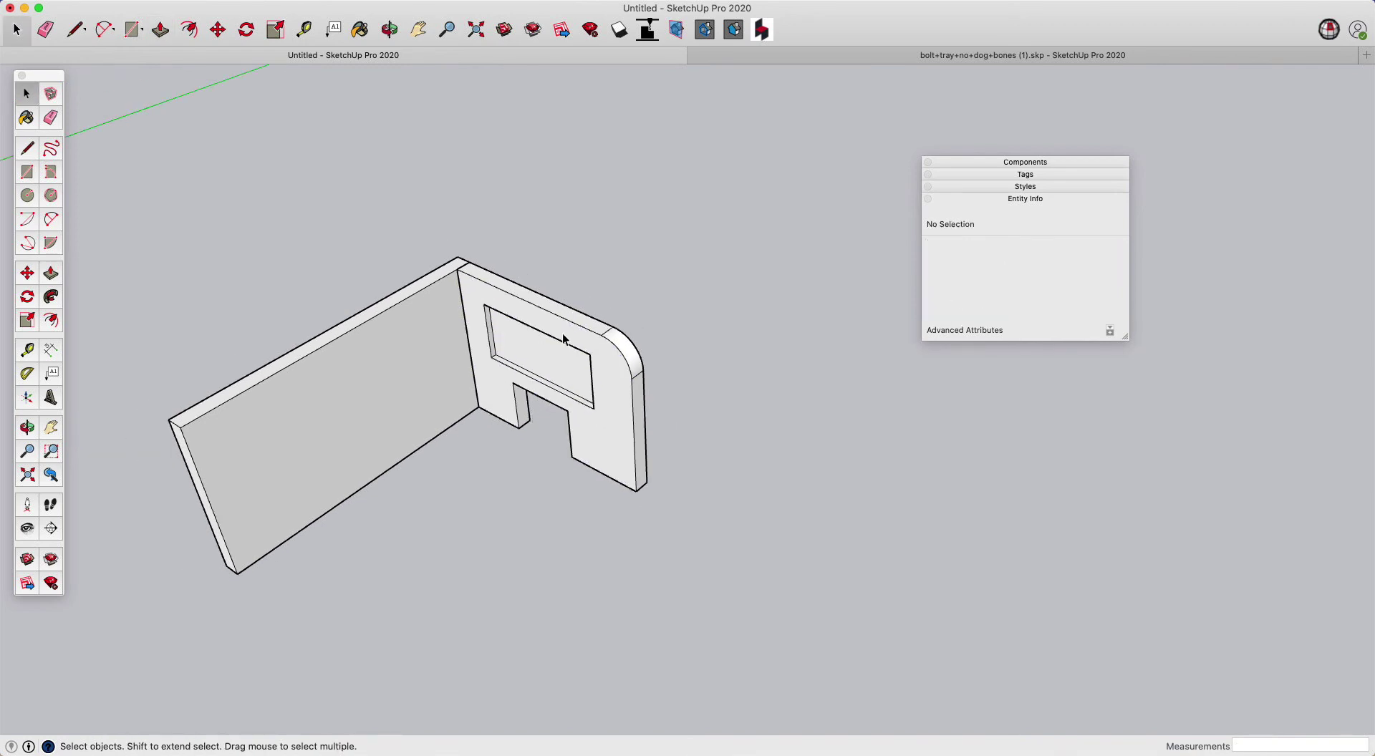
{"action": "triple_click", "coordinate": [505, 310]}
- Make the selected notched panel a component named 'back panel' and orbit to check it
{"action": "left_click_drag", "start_coordinate": [407, 217], "coordinate": [703, 548]}
{"action": "right_click", "coordinate": [579, 375]}
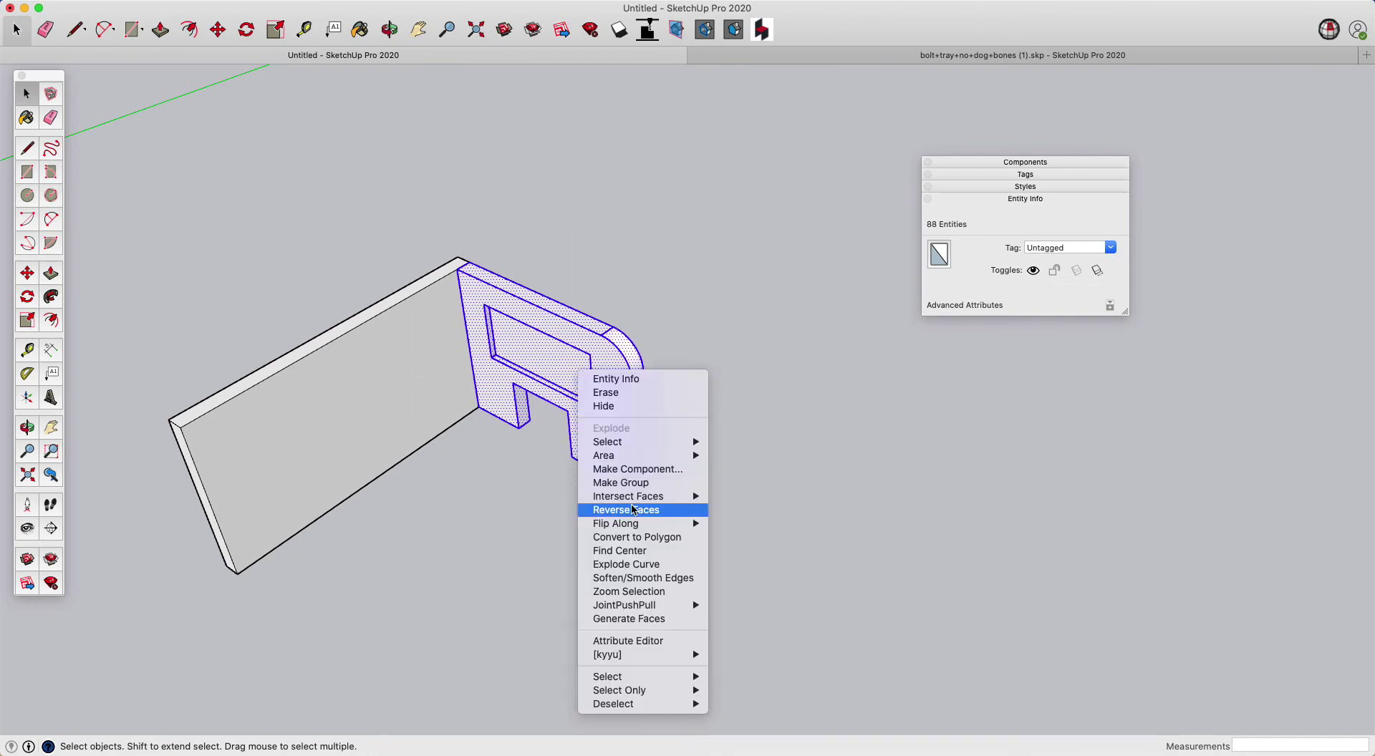
{"action": "left_click", "coordinate": [633, 469]}
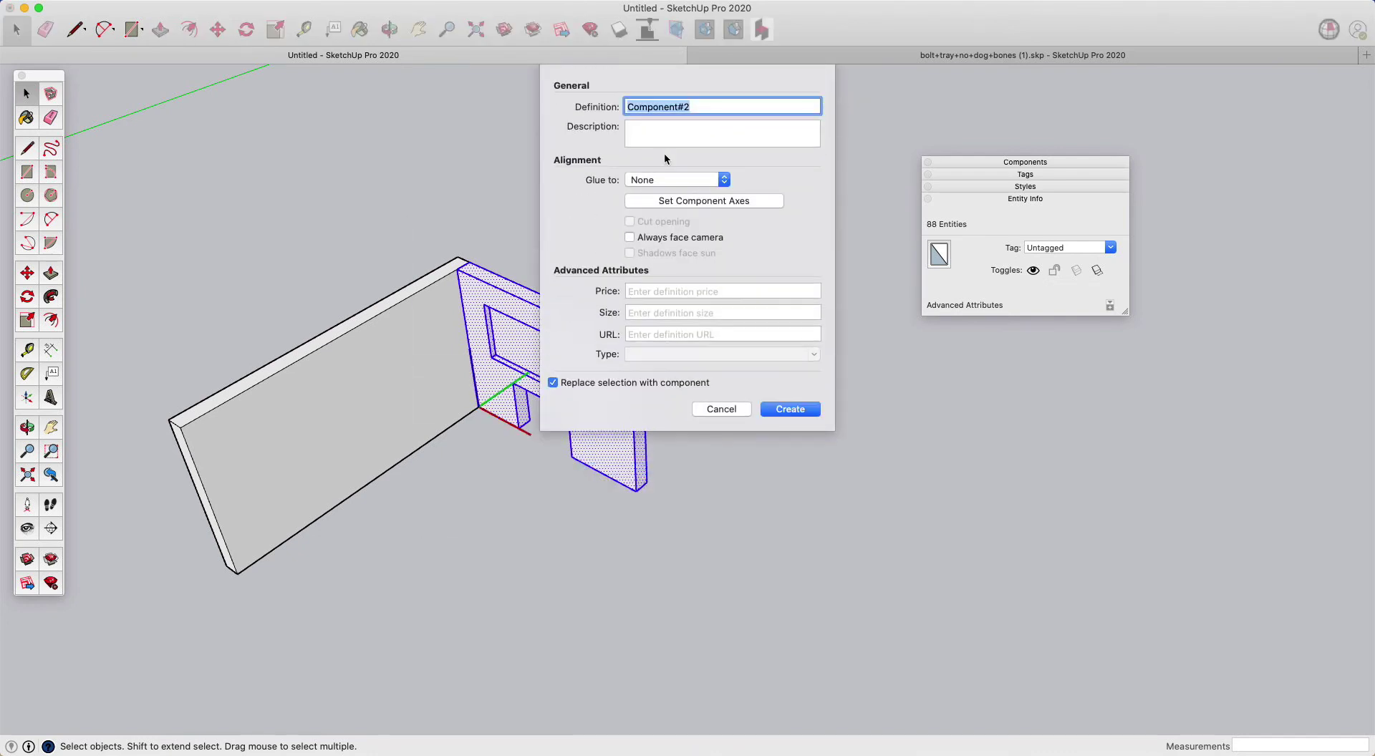
{"action": "type", "text": "back wall"}
{"action": "key", "text": "Return"}
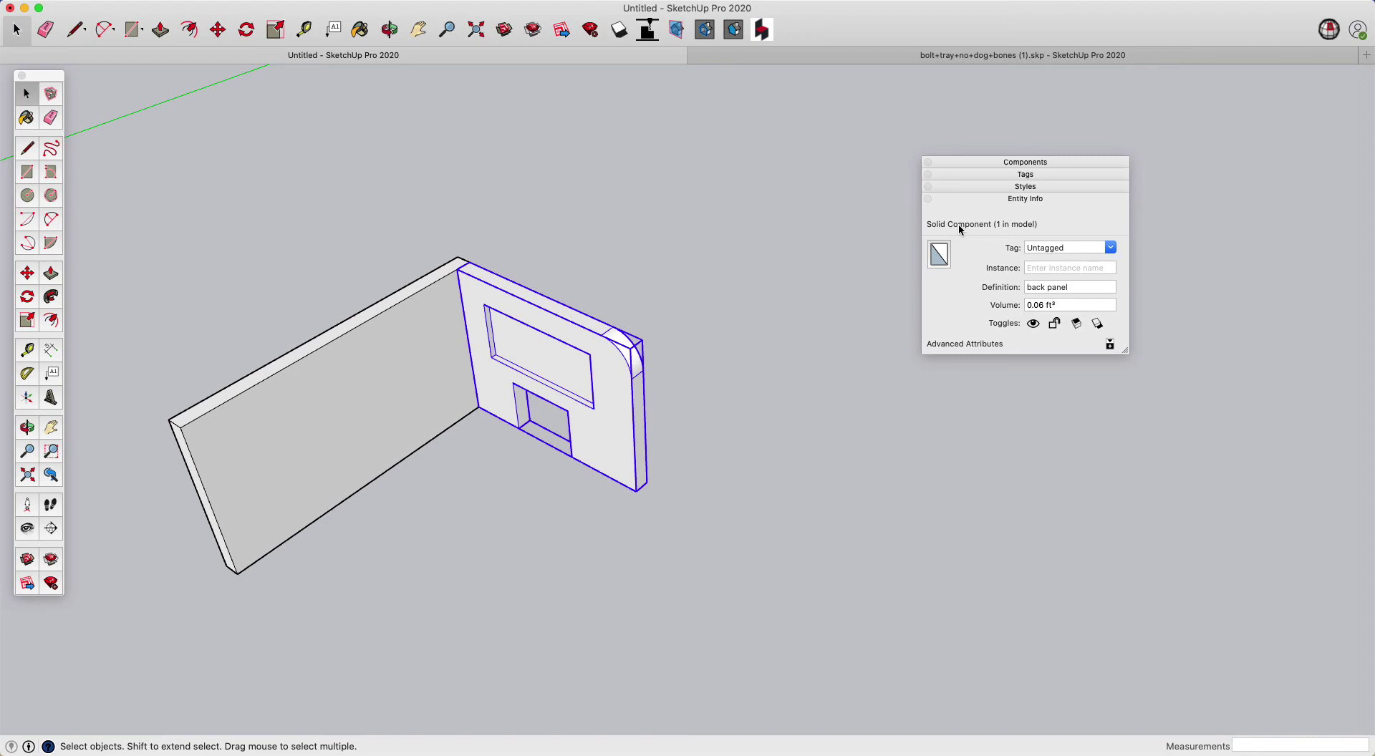
{"action": "scroll", "coordinate": [745, 389], "scroll_direction": "down", "scroll_amount": 3}
{"action": "middle_click_drag", "start_coordinate": [744, 389], "coordinate": [479, 365]}
{"action": "scroll", "coordinate": [479, 365], "scroll_direction": "up", "scroll_amount": 2}
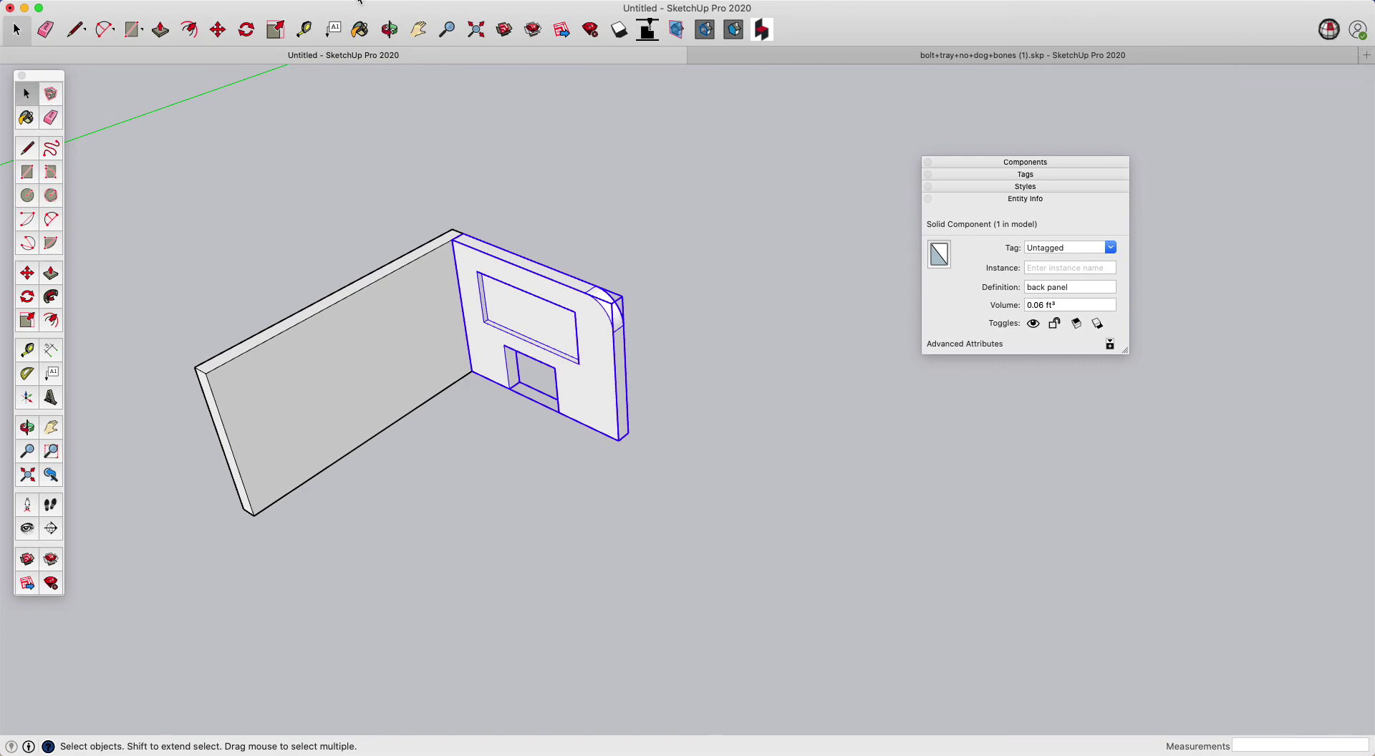
{"action": "left_click", "coordinate": [340, 8]}
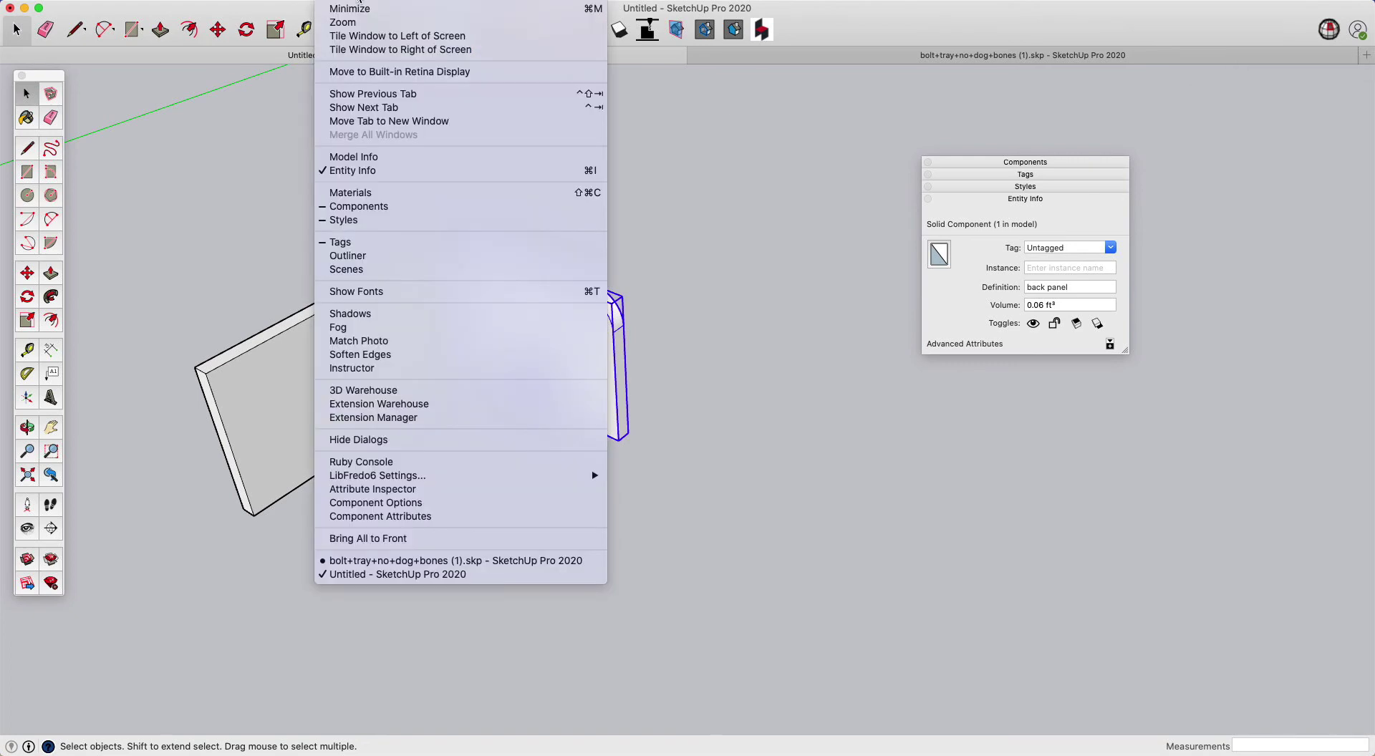
{"action": "left_click", "coordinate": [433, 405]}
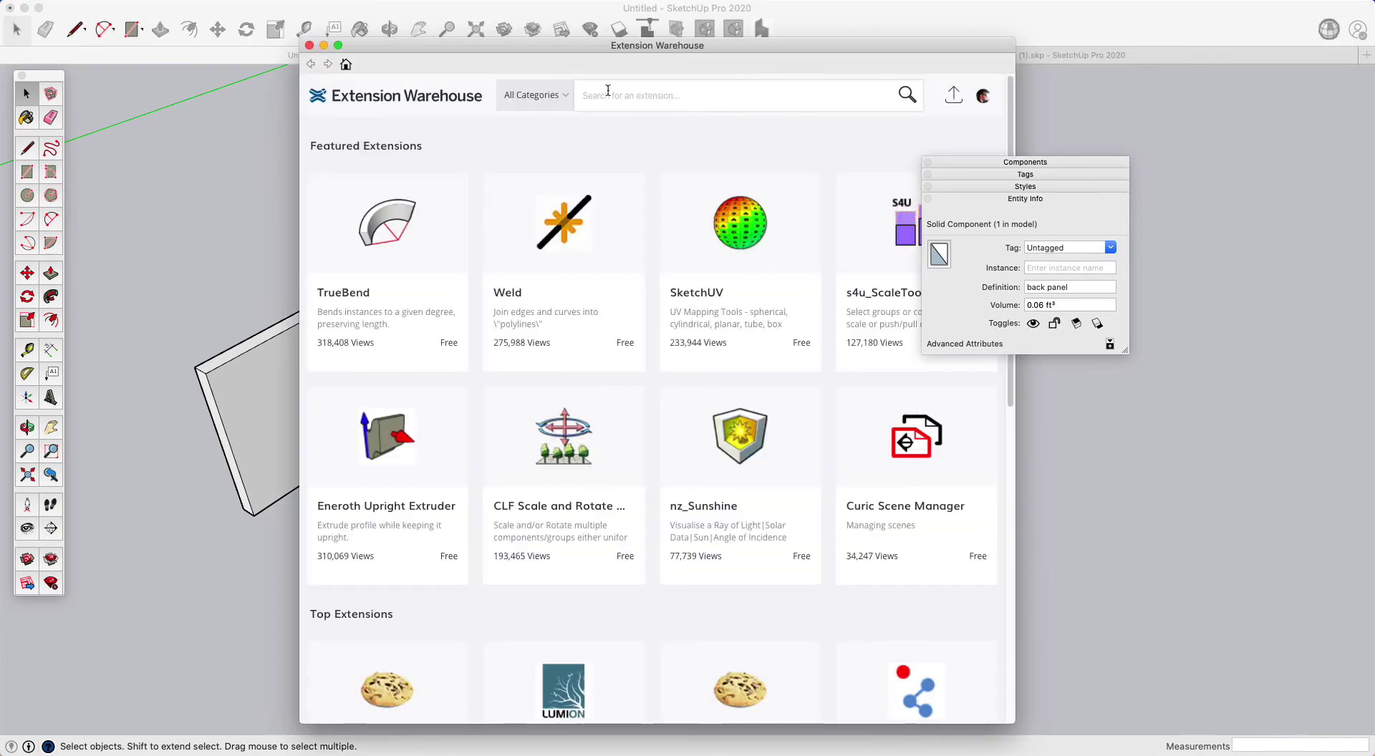
{"action": "left_click", "coordinate": [608, 91]}
{"action": "type", "text": "solid inspector"}
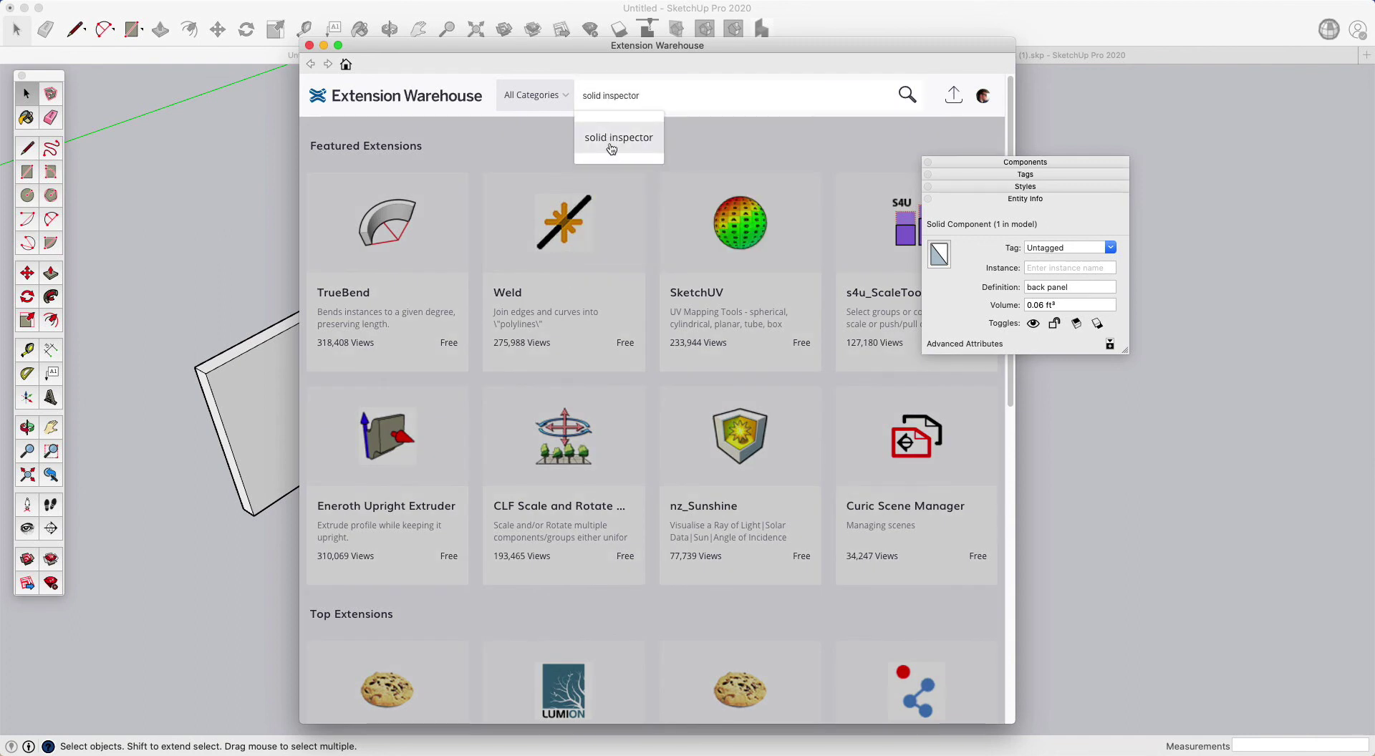
{"action": "left_click", "coordinate": [612, 157]}
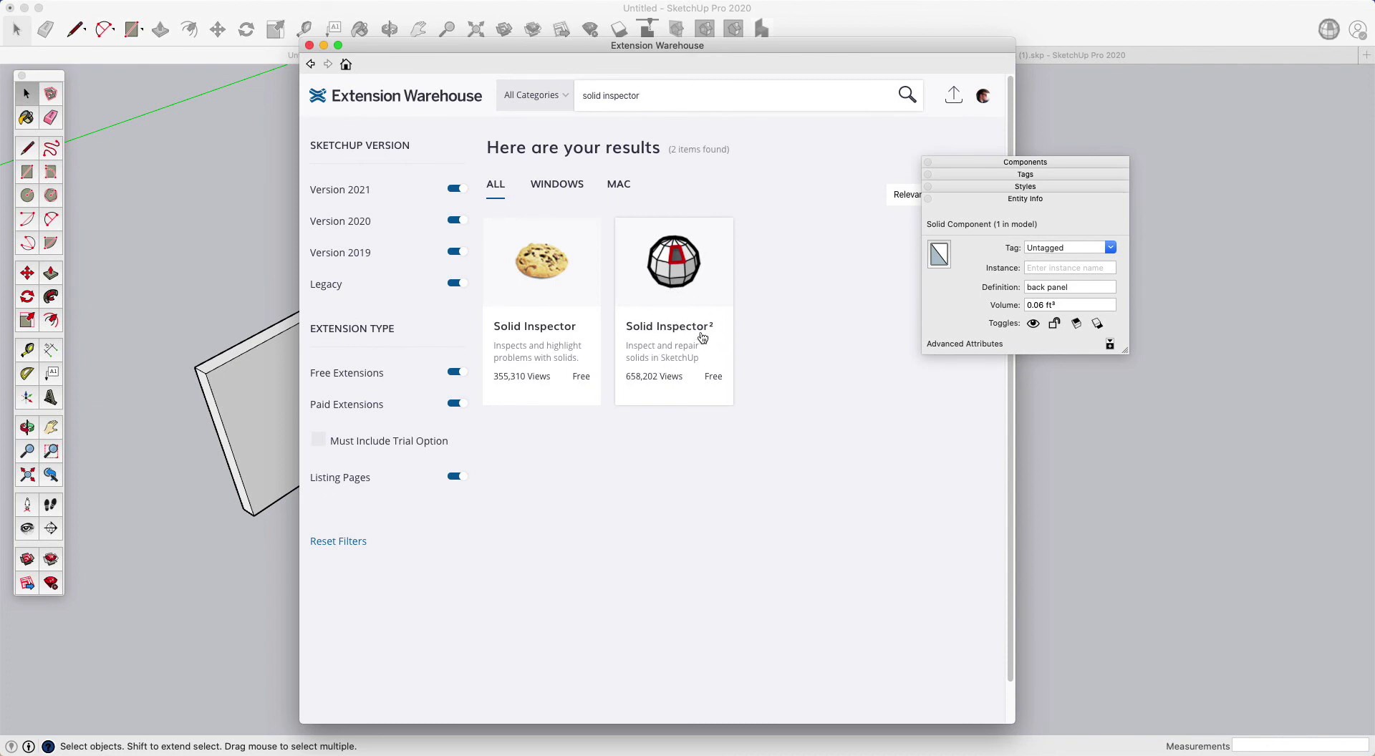
{"action": "left_click", "coordinate": [309, 45]}
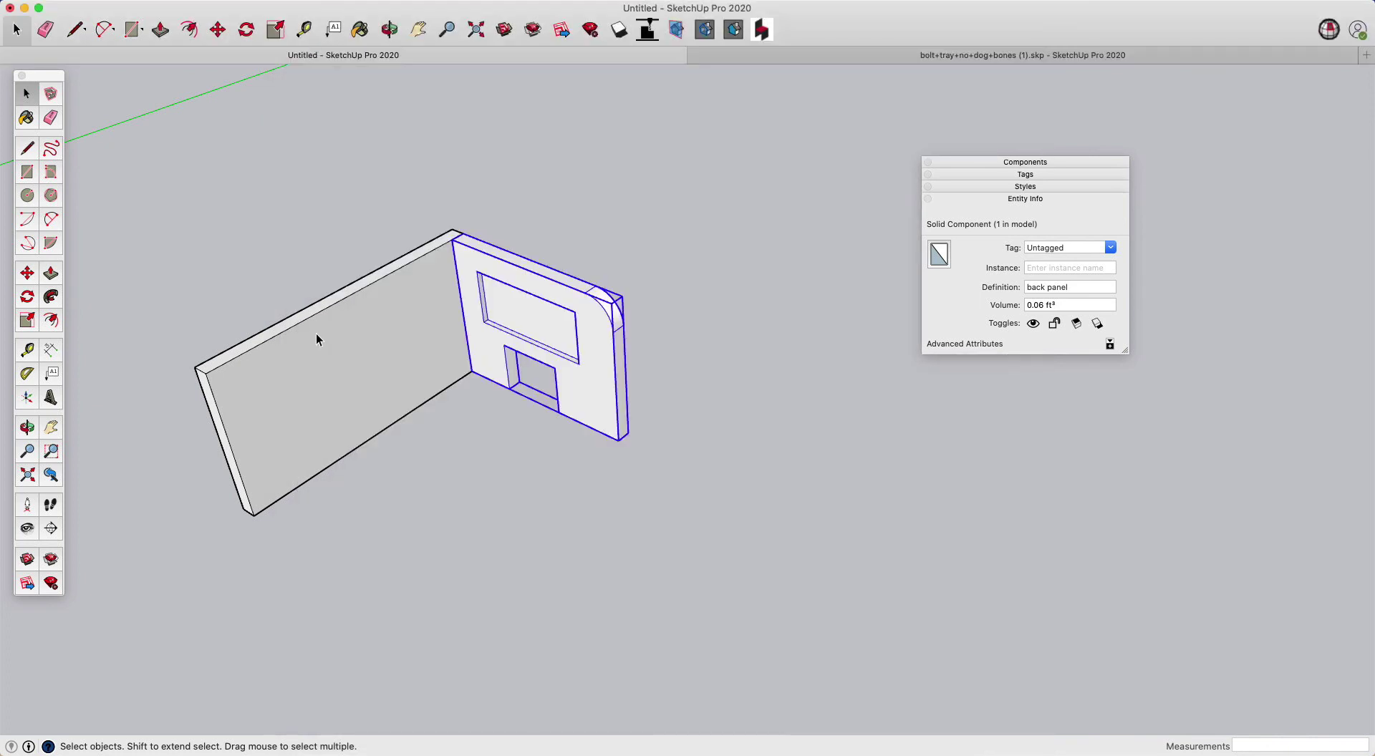
- Add a stray edge at the opening's corner inside the back panel, then reselect the panel
{"action": "middle_click_drag", "start_coordinate": [316, 333], "coordinate": [408, 313]}
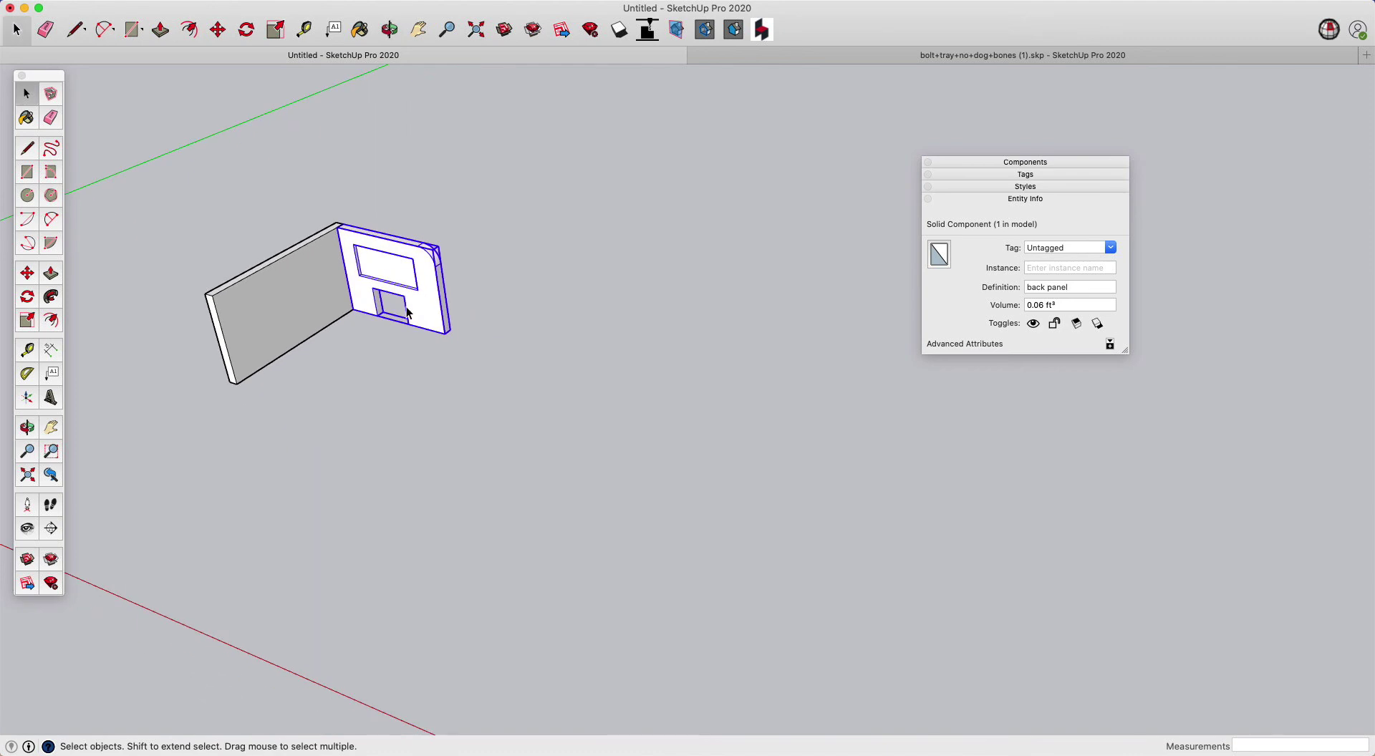
{"action": "scroll", "coordinate": [389, 269], "scroll_direction": "up", "scroll_amount": 5}
{"action": "double_click", "coordinate": [389, 268]}
{"action": "scroll", "coordinate": [401, 283], "scroll_direction": "up", "scroll_amount": 3}
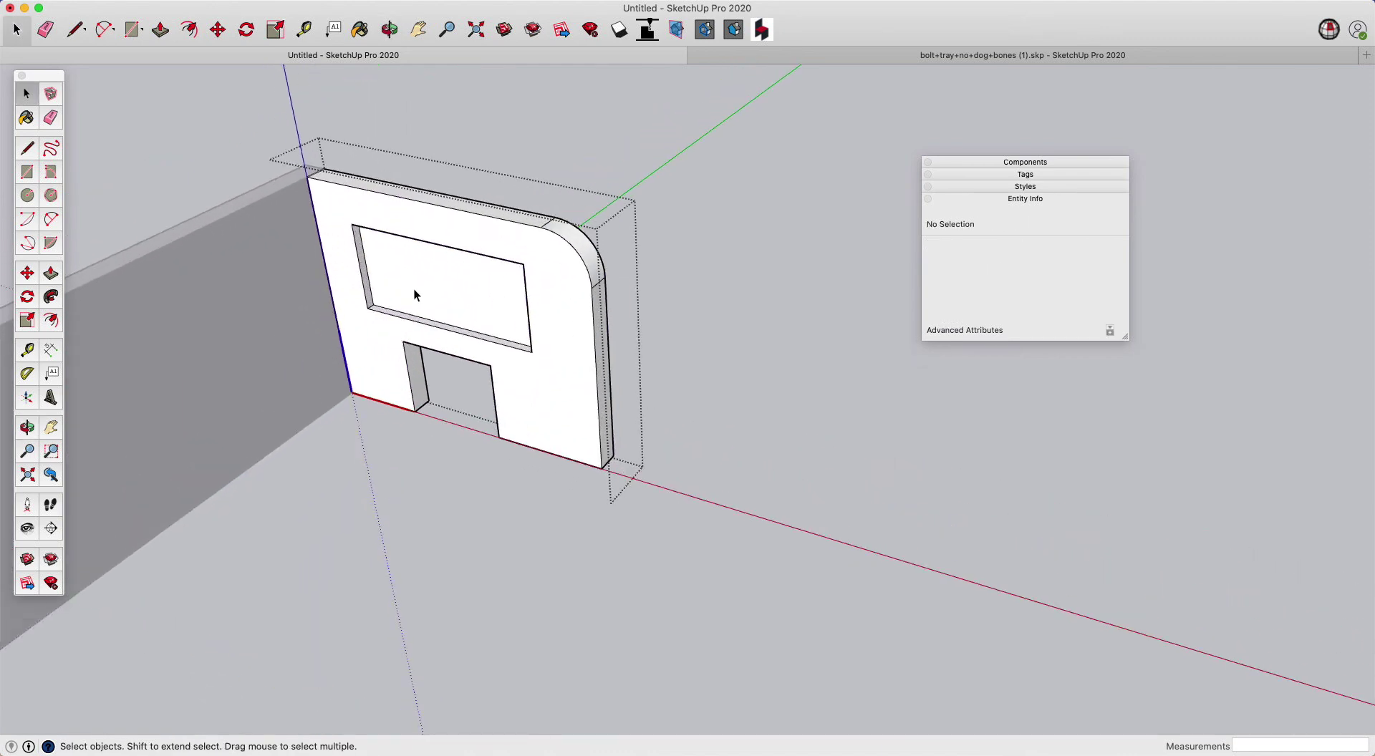
{"action": "key", "text": "l"}
{"action": "left_click", "coordinate": [414, 412]}
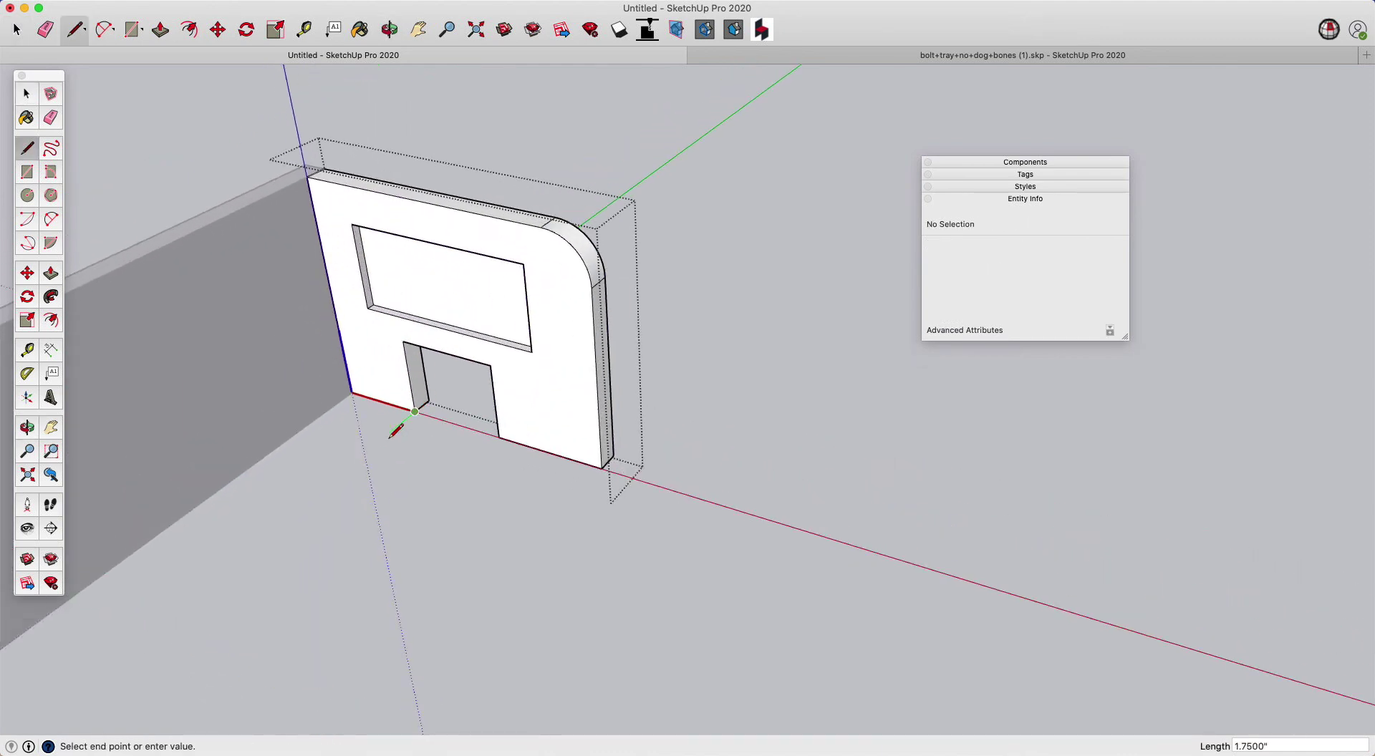
{"action": "key", "text": "space"}
{"action": "left_click", "coordinate": [417, 506]}
{"action": "left_click", "coordinate": [500, 439]}
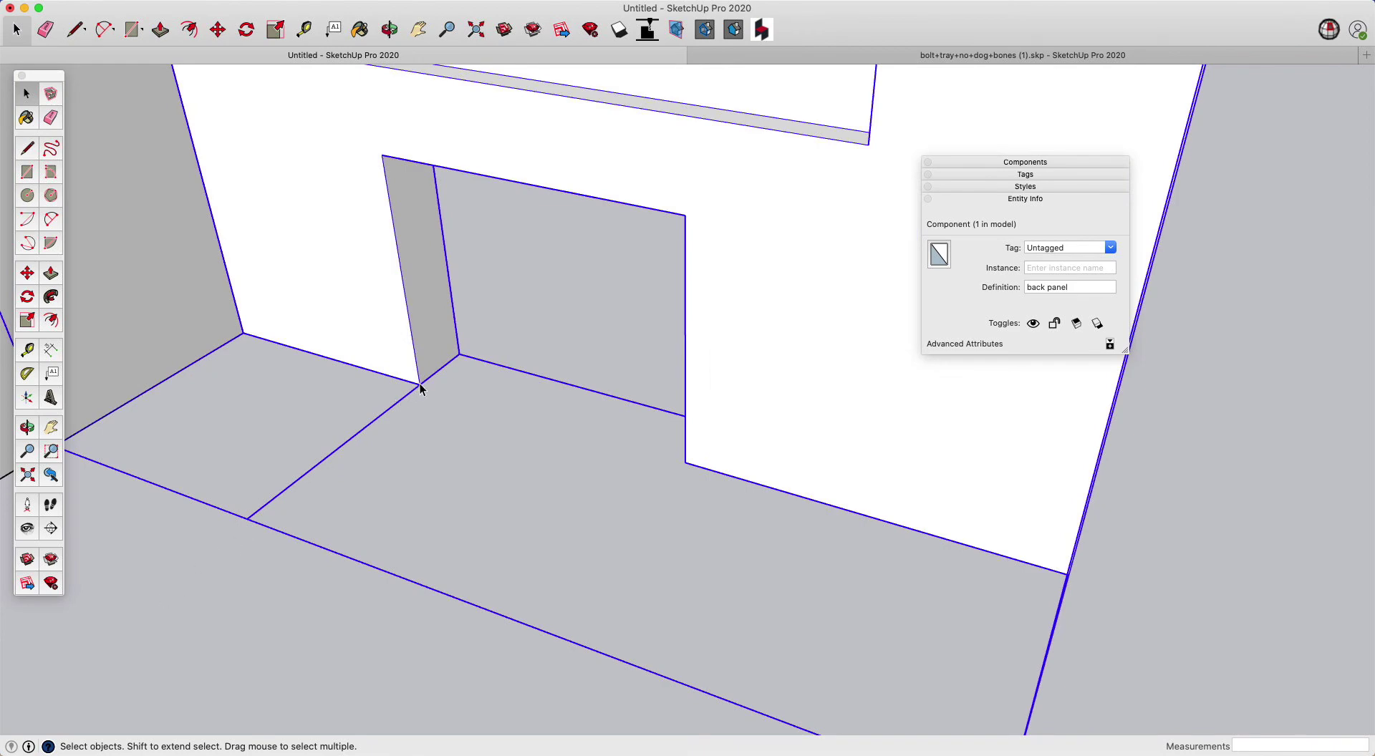
{"action": "scroll", "coordinate": [420, 389], "scroll_direction": "down", "scroll_amount": 10}
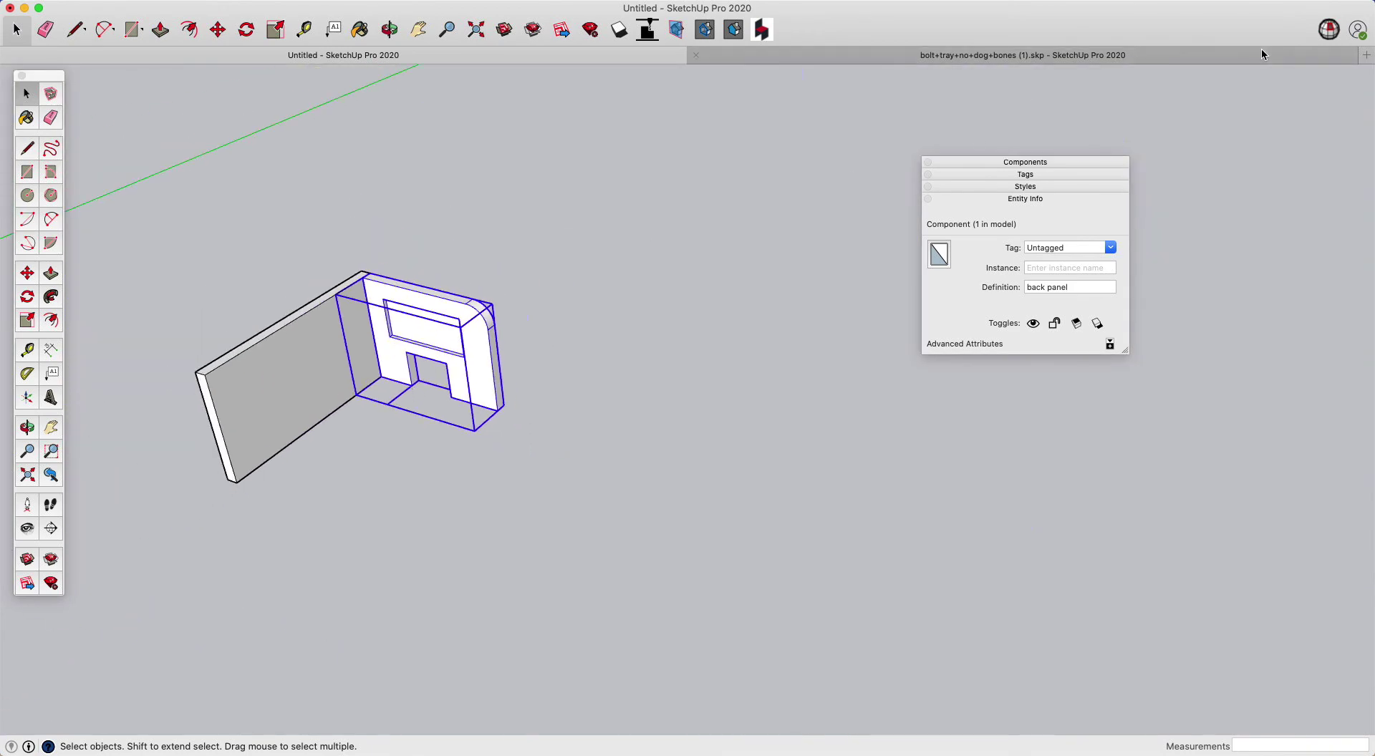
- Fix the back panel's stray edge with Solid Inspector², close the inspector and deselect
{"action": "left_click", "coordinate": [1330, 29]}
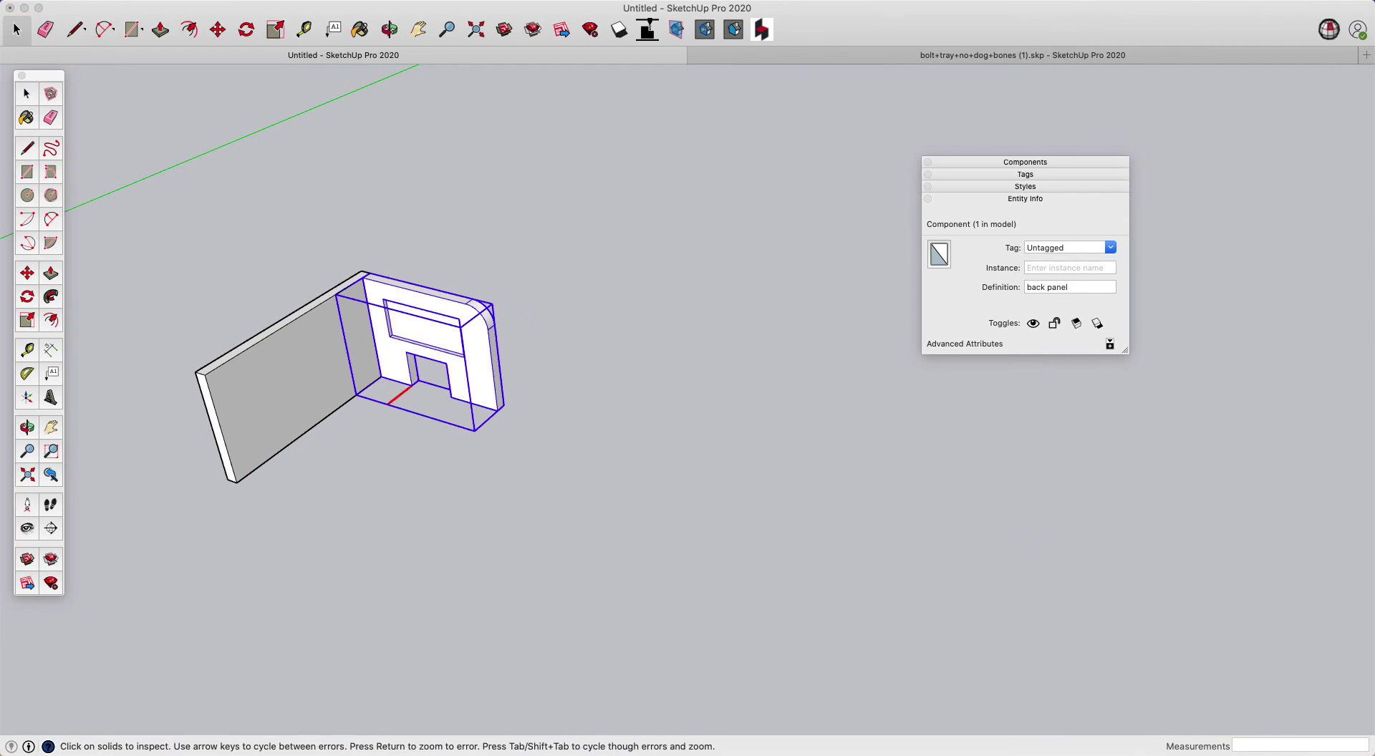
{"action": "left_click_drag", "start_coordinate": [198, 322], "coordinate": [612, 112]}
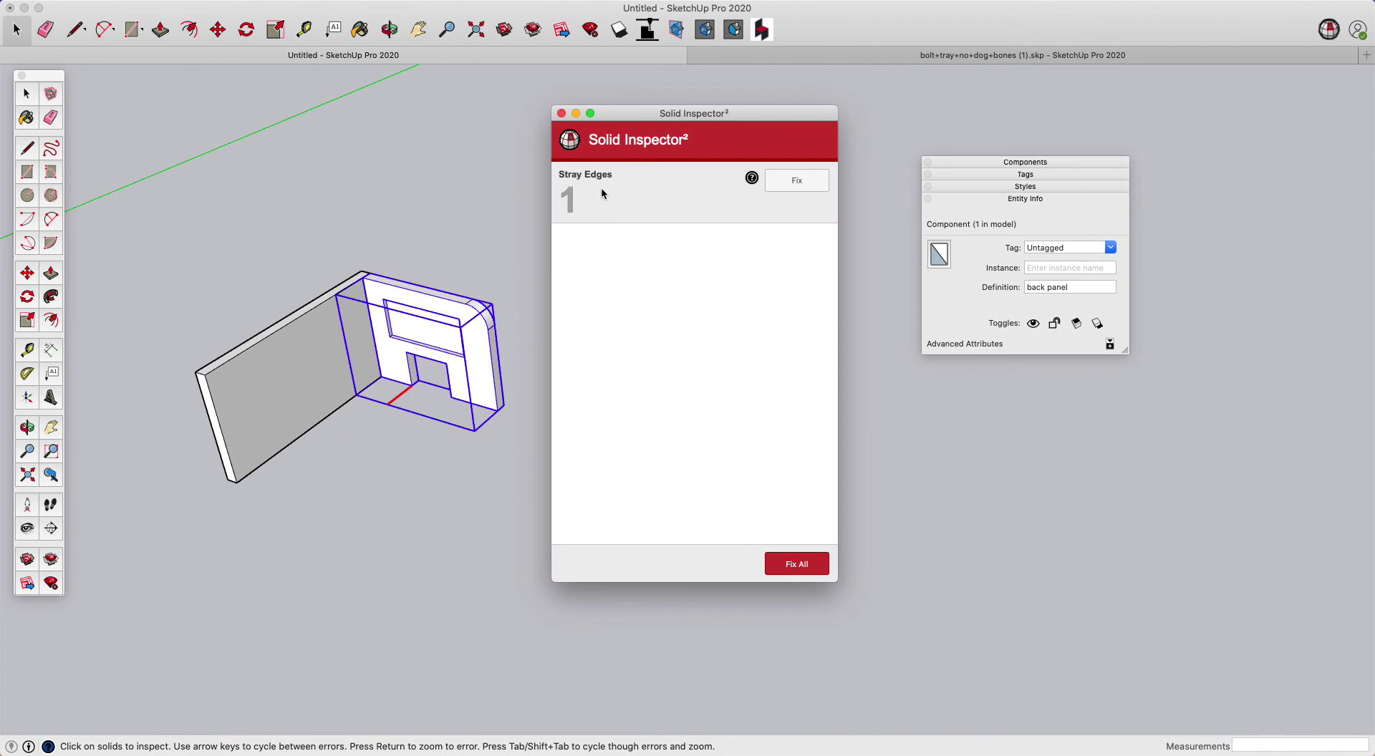
{"action": "left_click", "coordinate": [797, 181]}
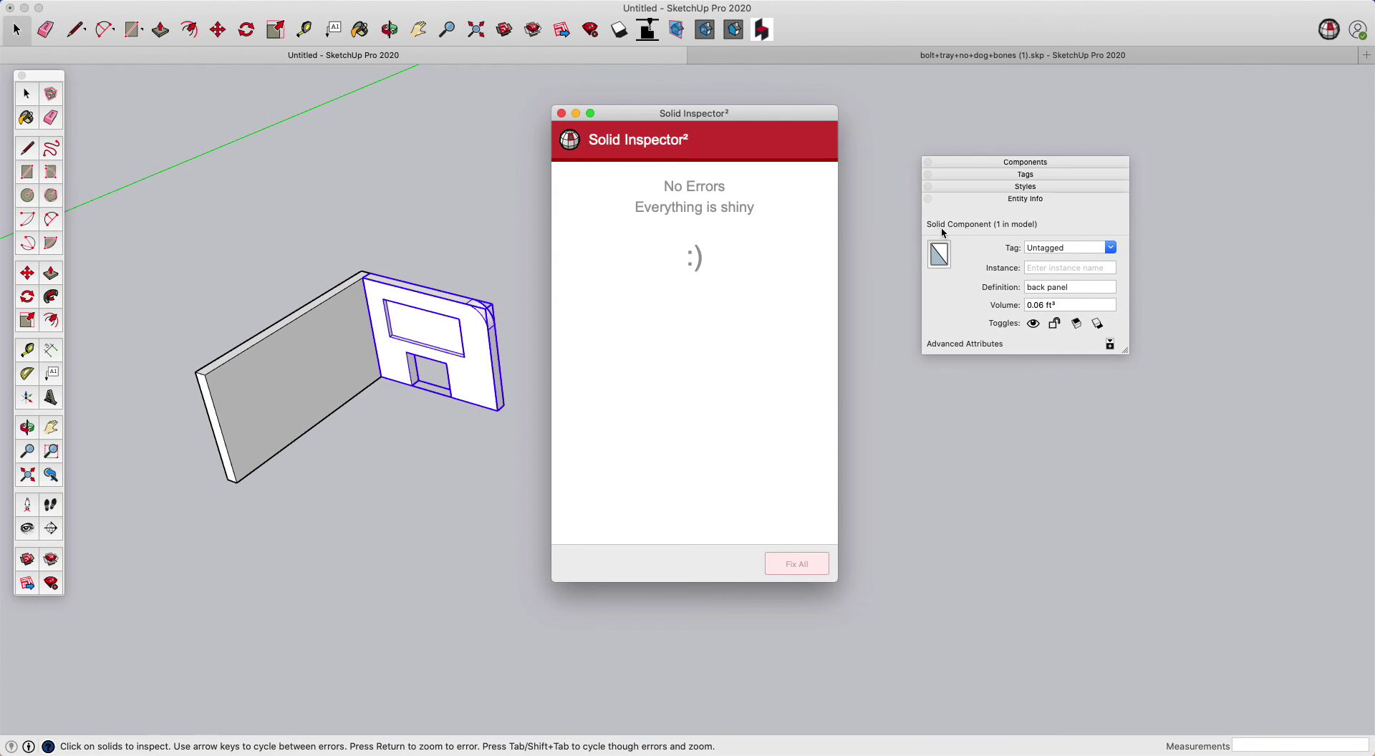
{"action": "left_click_drag", "start_coordinate": [661, 116], "coordinate": [621, 132]}
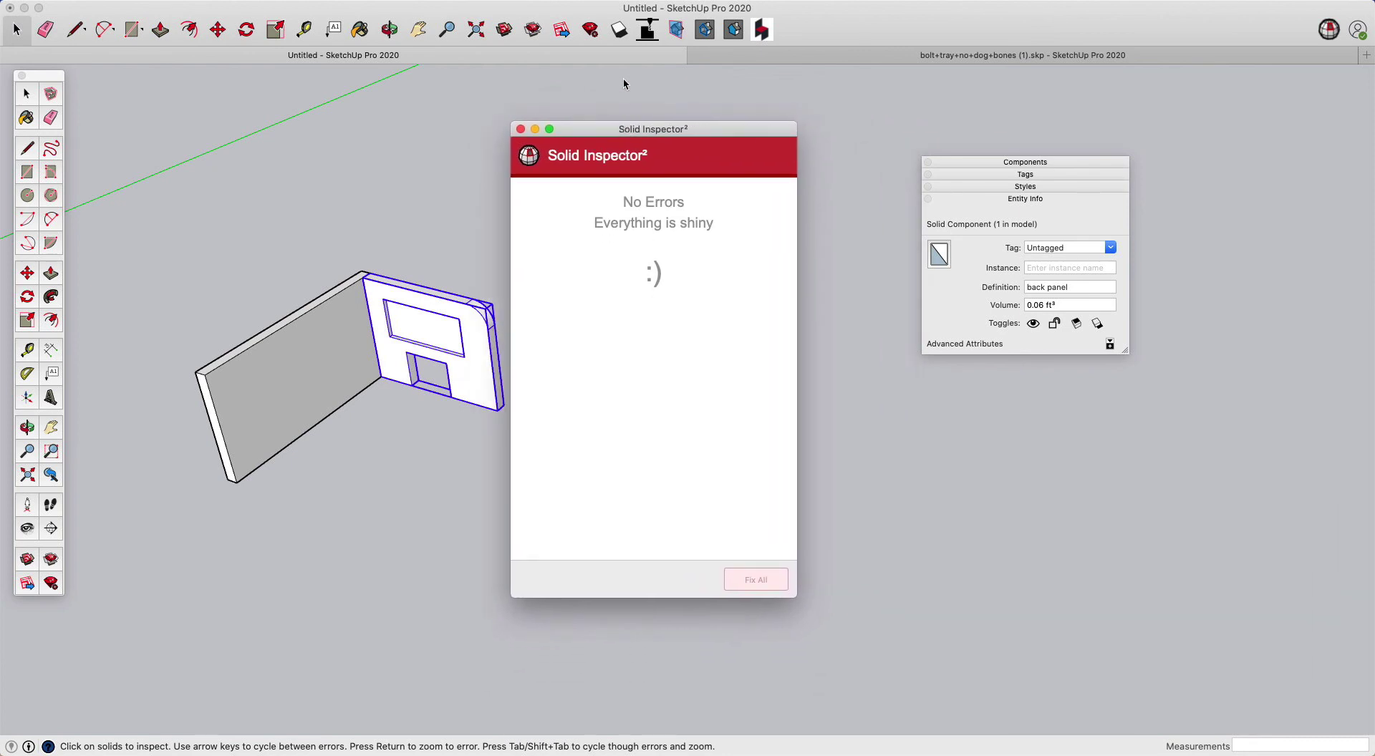
{"action": "left_click", "coordinate": [521, 129]}
{"action": "left_click", "coordinate": [533, 435]}
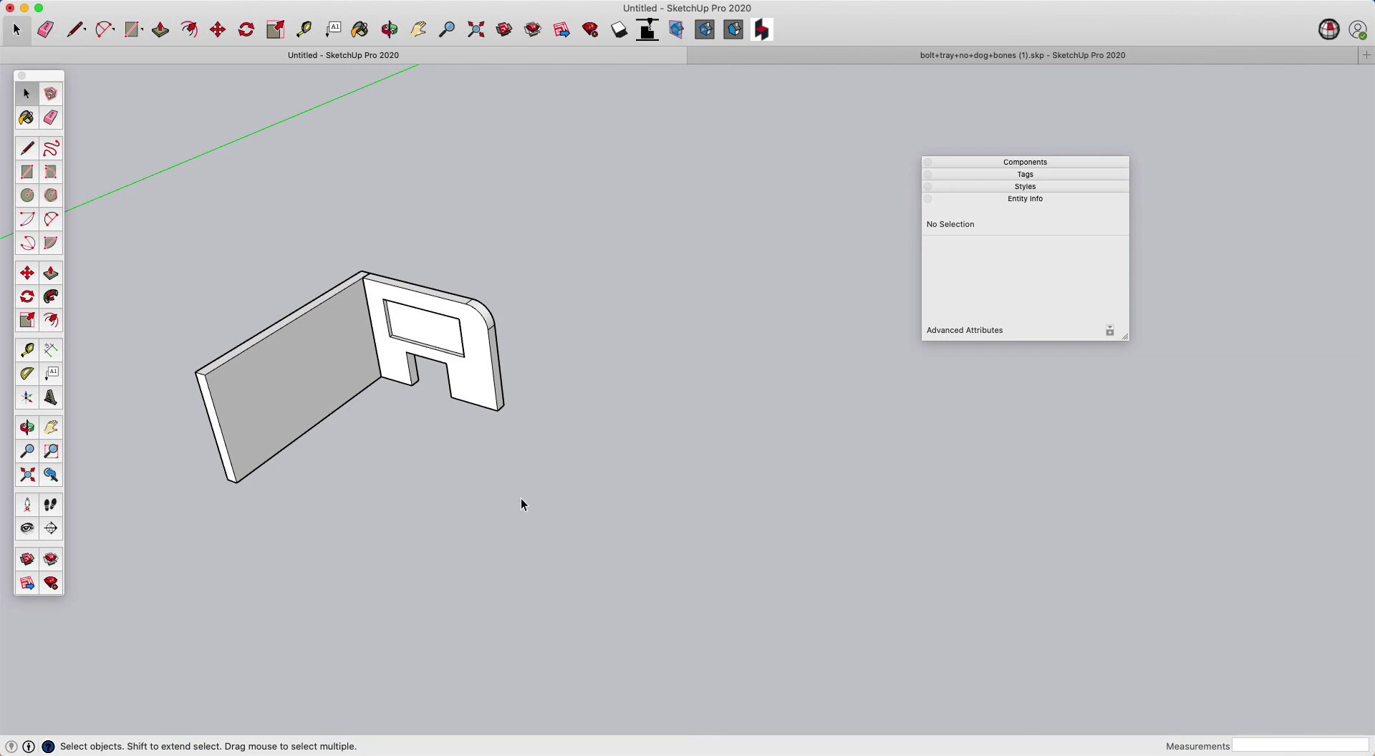
- Save the model as 'test box'
{"action": "key", "text": "super+s"}
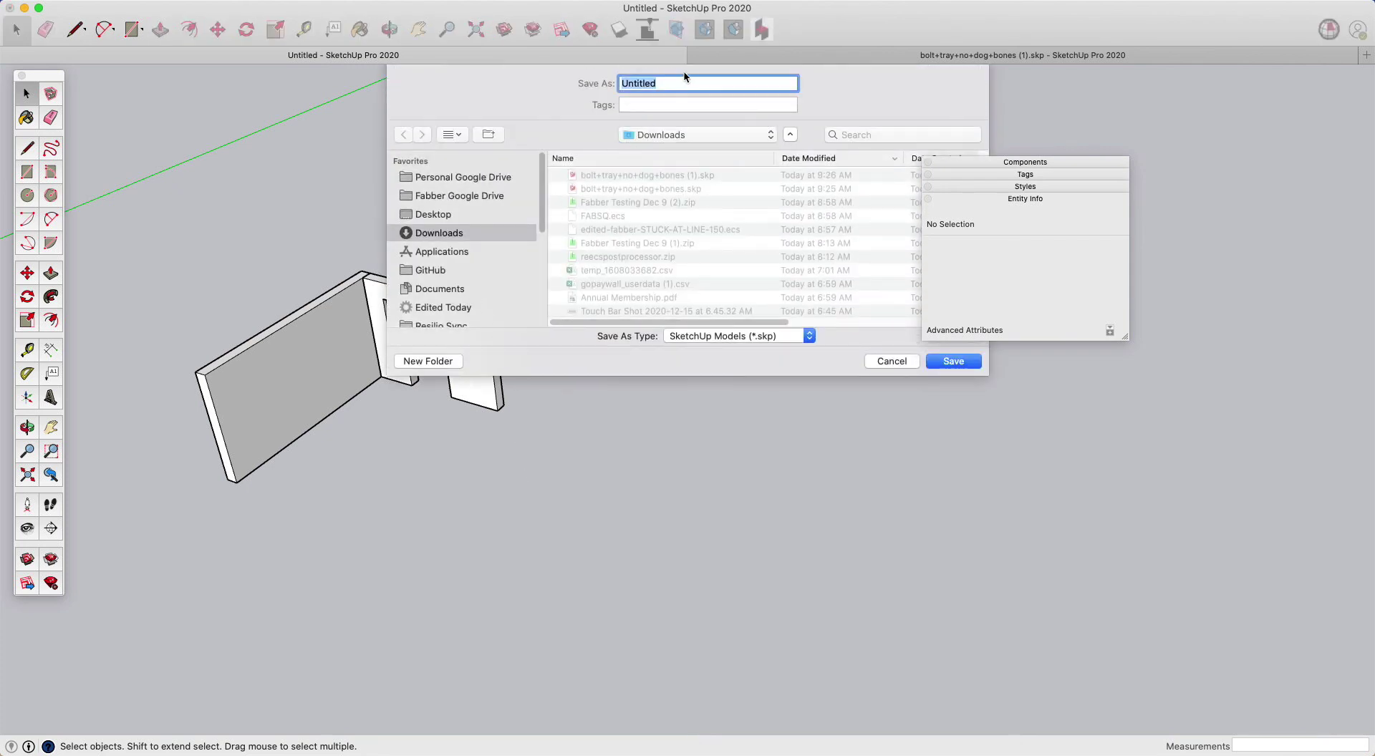
{"action": "type", "text": "bolt tray"}
{"action": "key", "text": "Return"}
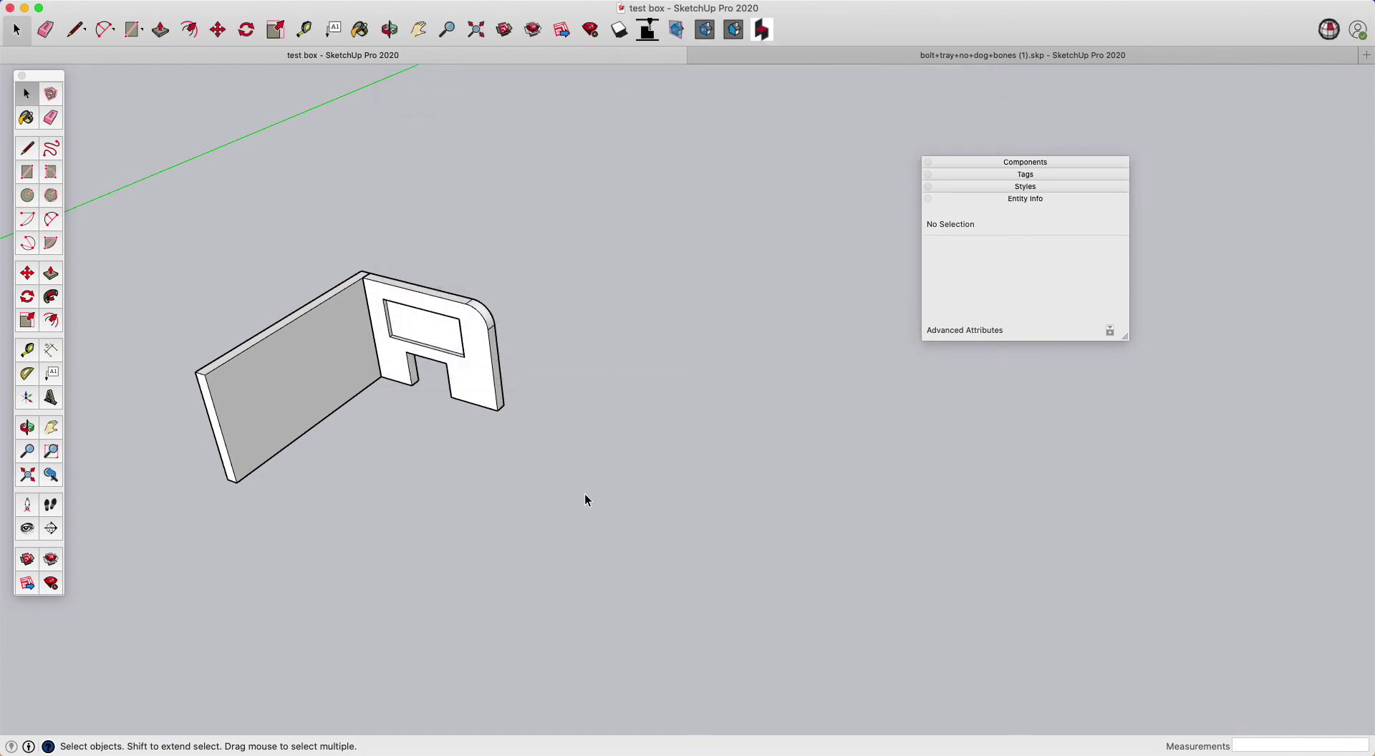
- Send both panel components to Fabber
{"action": "left_click_drag", "start_coordinate": [584, 494], "coordinate": [247, 276]}
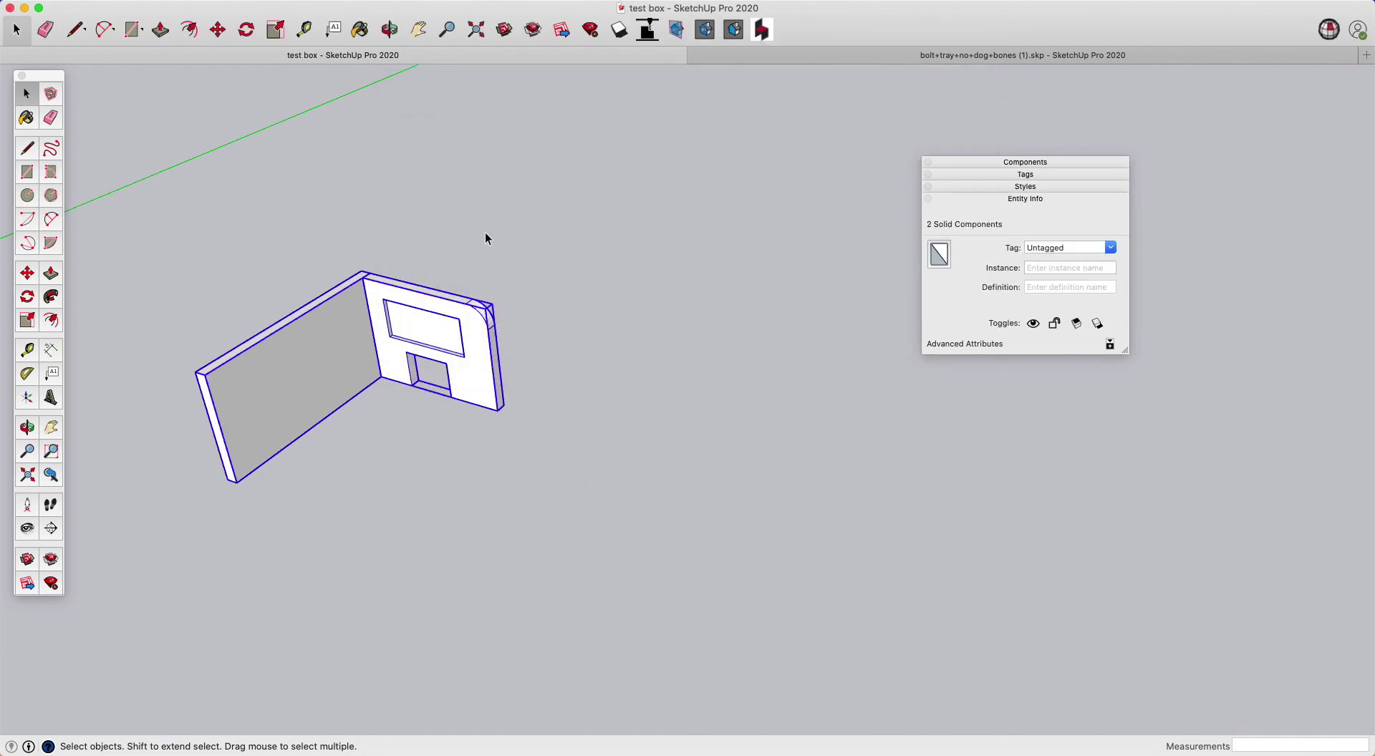
{"action": "left_click", "coordinate": [761, 30]}
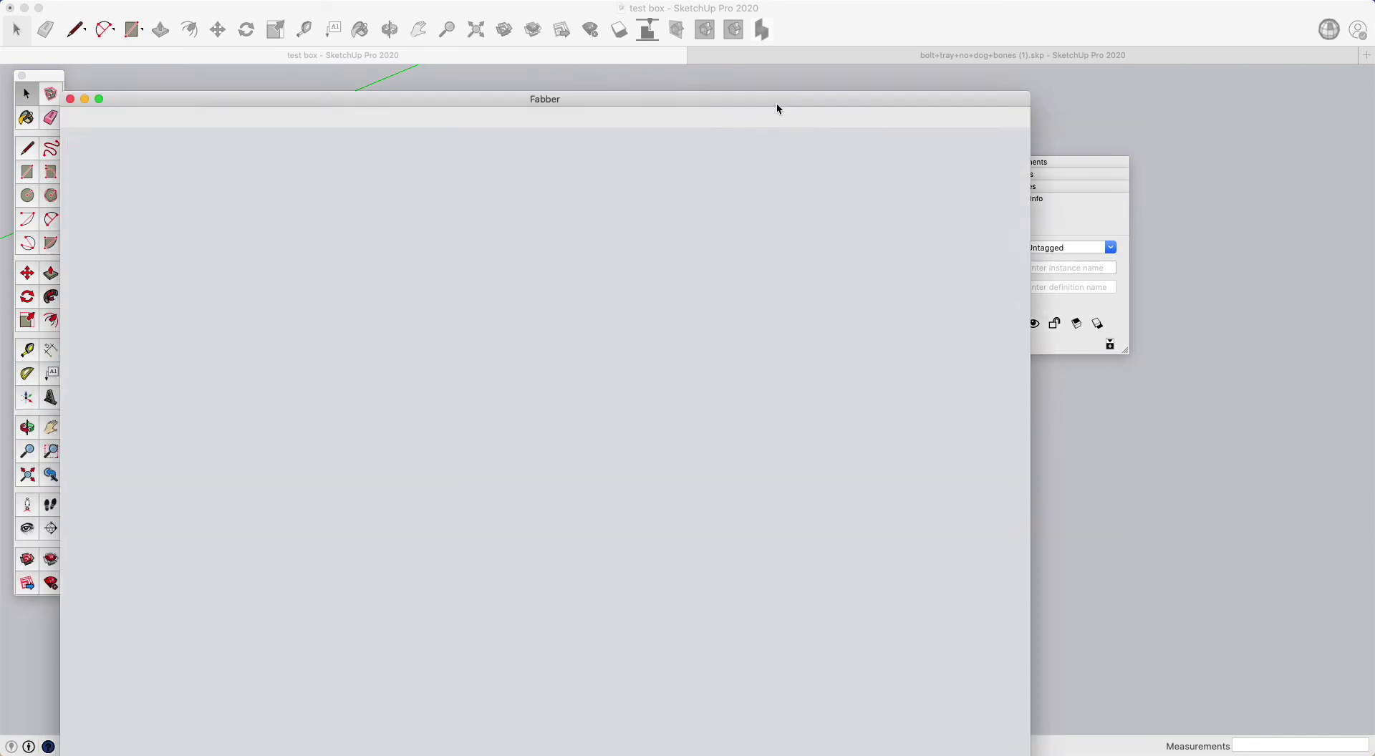
{"action": "left_click_drag", "start_coordinate": [776, 104], "coordinate": [844, 38]}
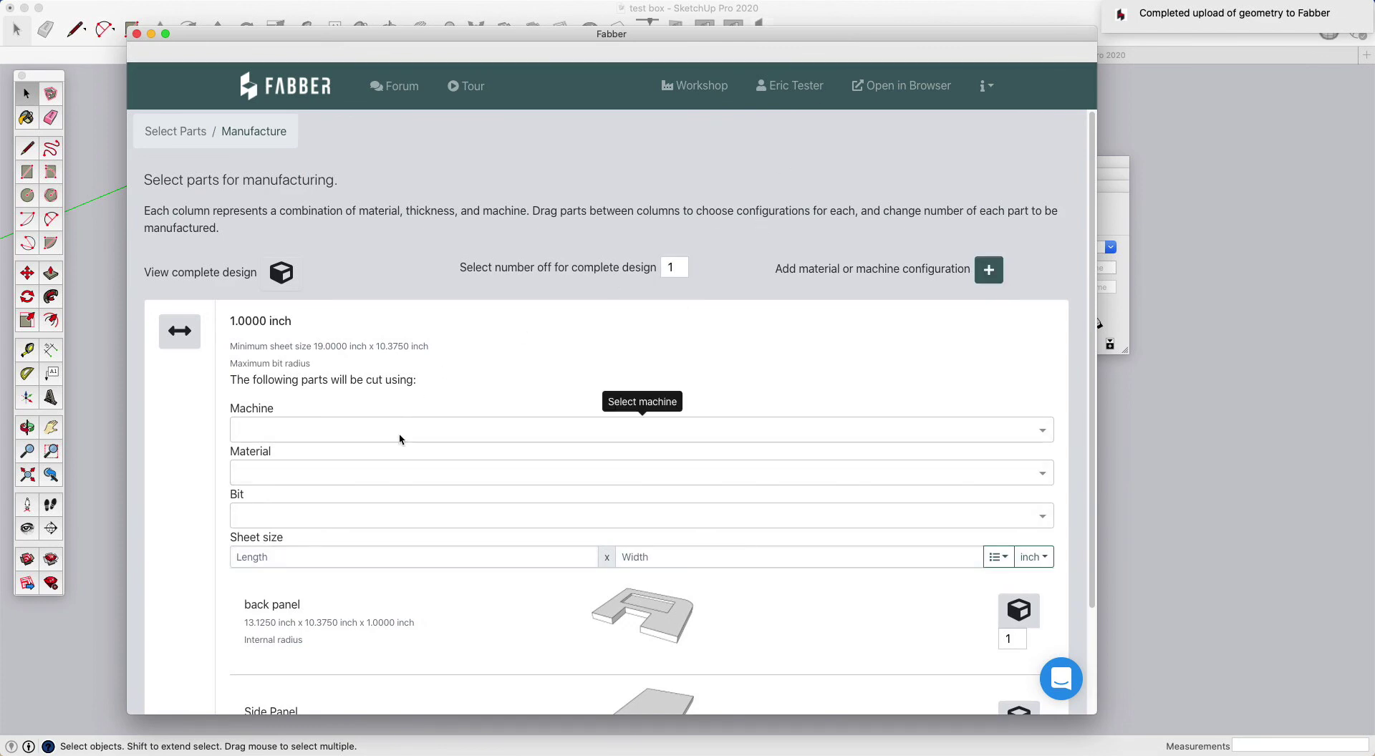
- Choose ShopBot High Voltage CENTROID SPIRAL, Plywood and a .25 Whiteside Compression bit, nest, then close Fabber
{"action": "scroll", "coordinate": [516, 487], "scroll_direction": "down", "scroll_amount": 3}
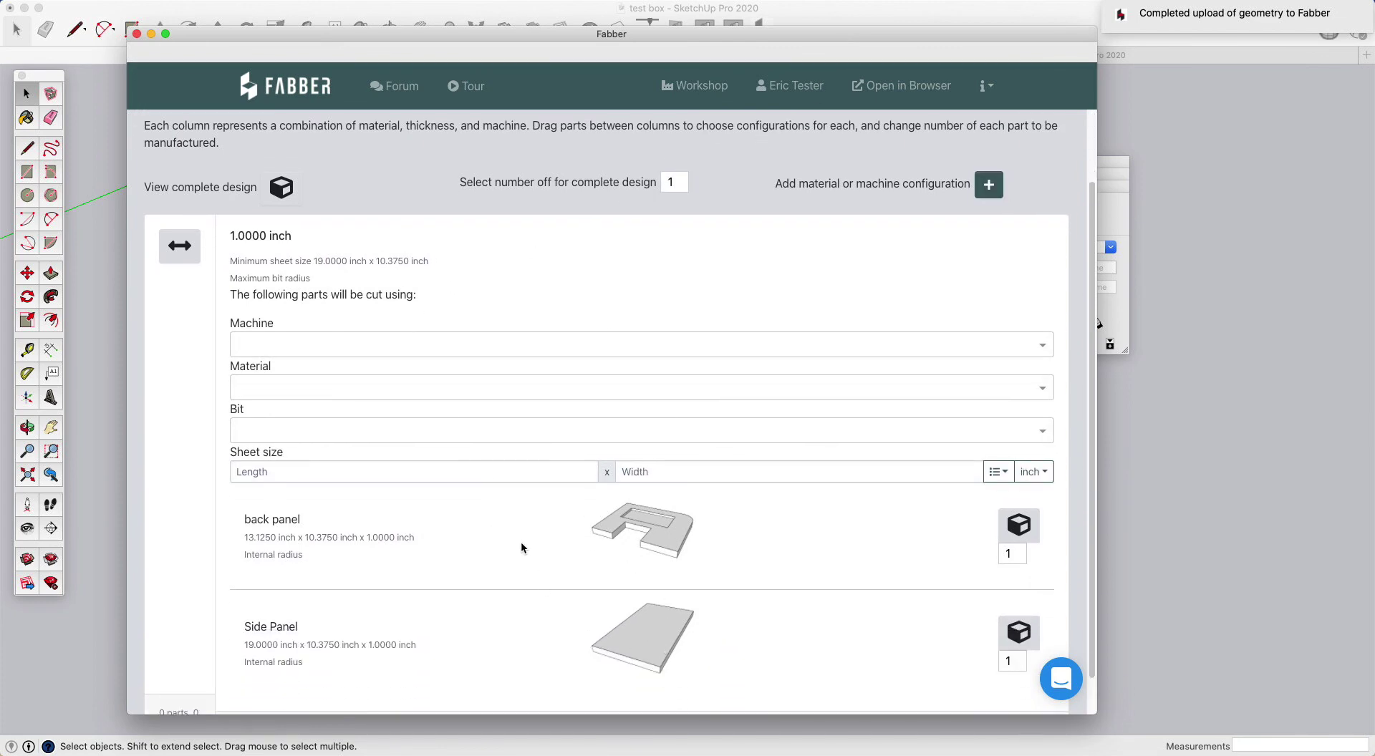
{"action": "scroll", "coordinate": [521, 541], "scroll_direction": "up", "scroll_amount": 2}
{"action": "left_click", "coordinate": [406, 399]}
{"action": "left_click", "coordinate": [368, 452]}
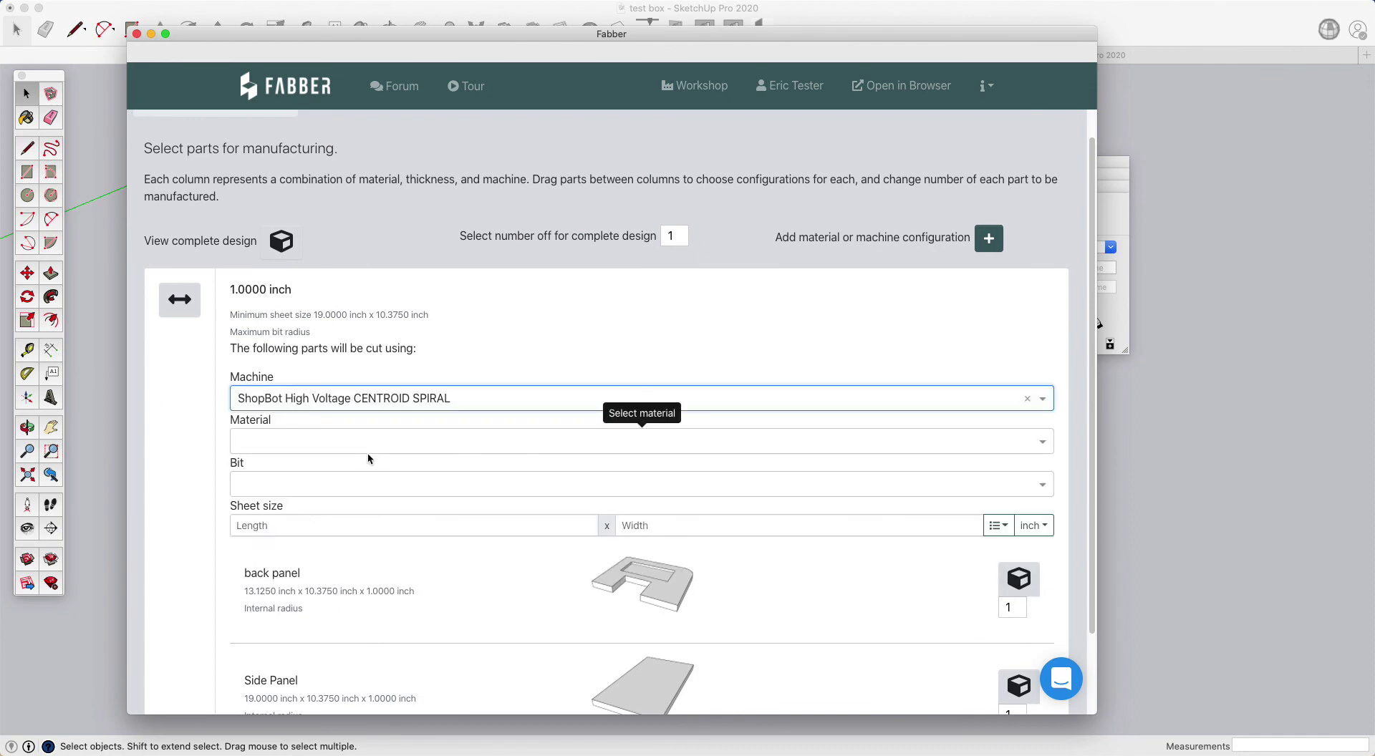
{"action": "left_click", "coordinate": [358, 444]}
{"action": "left_click", "coordinate": [315, 530]}
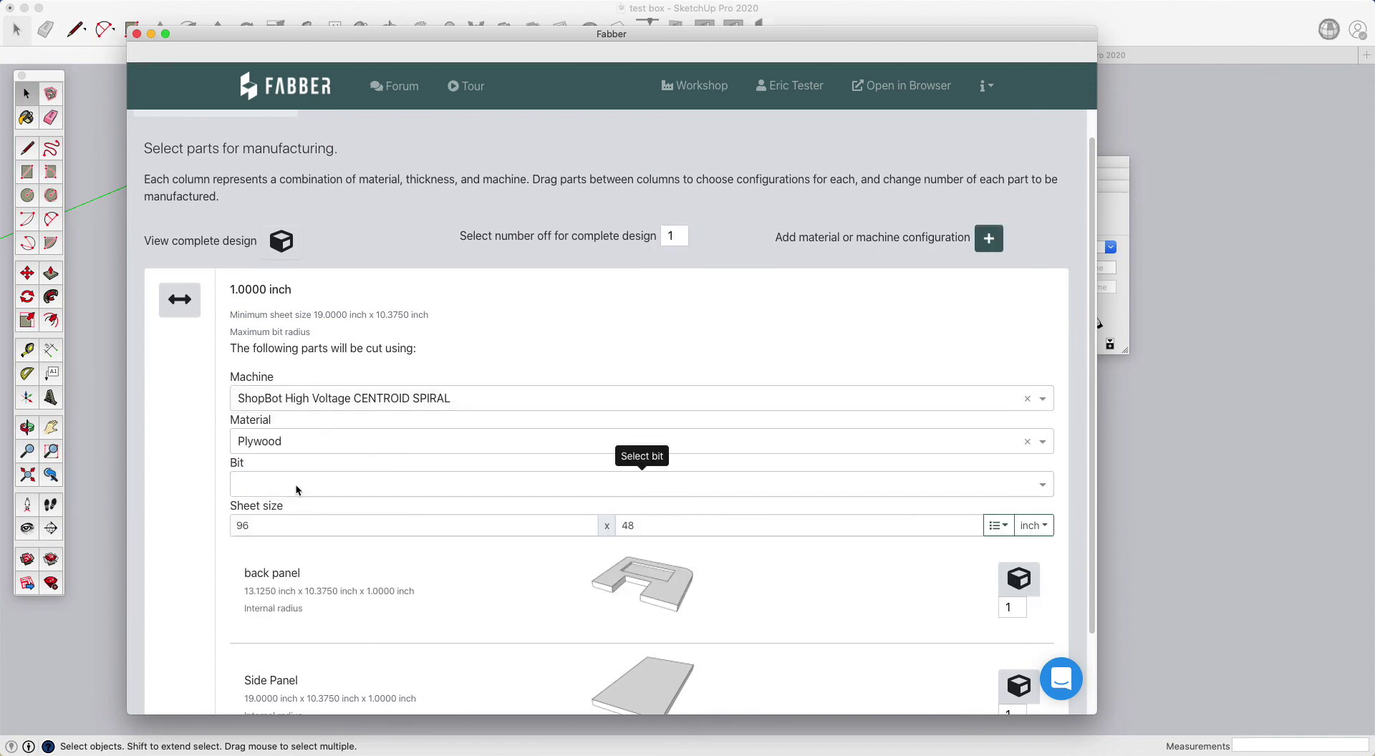
{"action": "left_click", "coordinate": [298, 490]}
{"action": "left_click", "coordinate": [301, 623]}
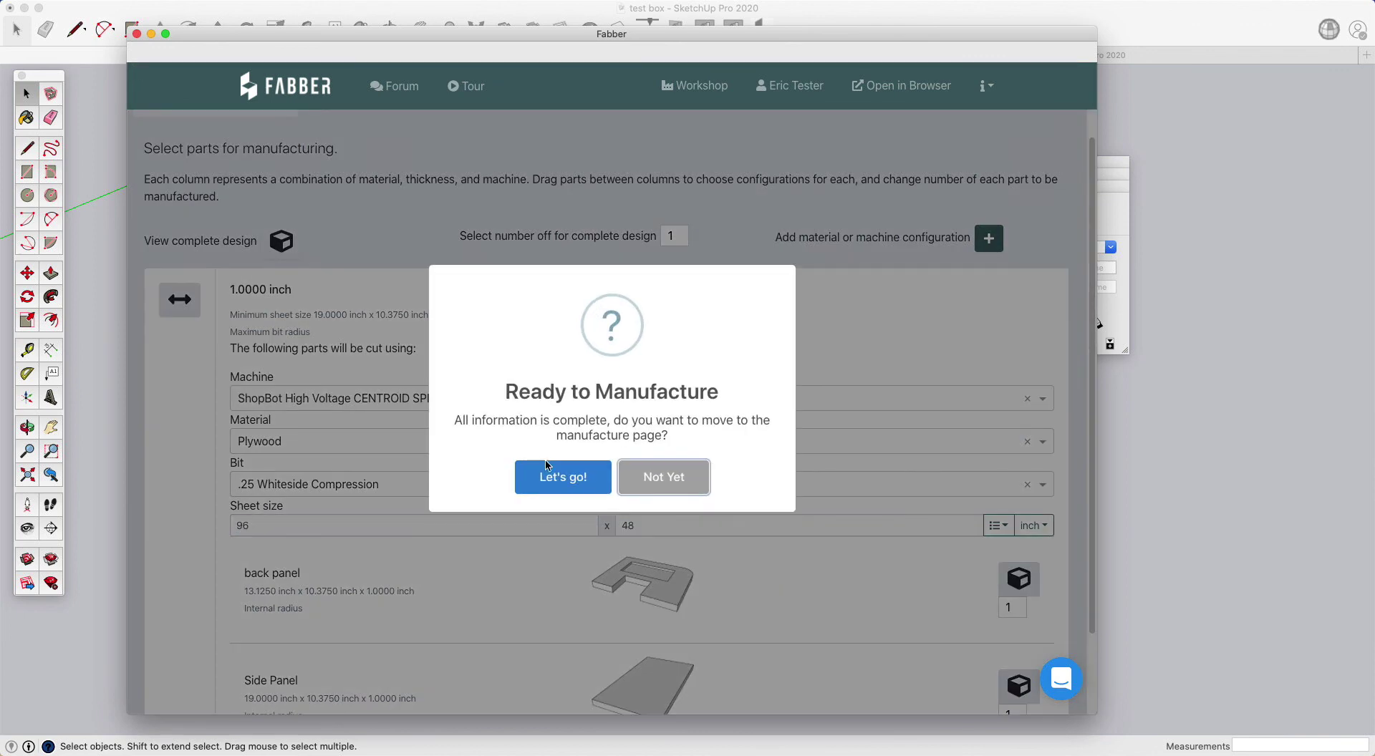
{"action": "left_click", "coordinate": [555, 469]}
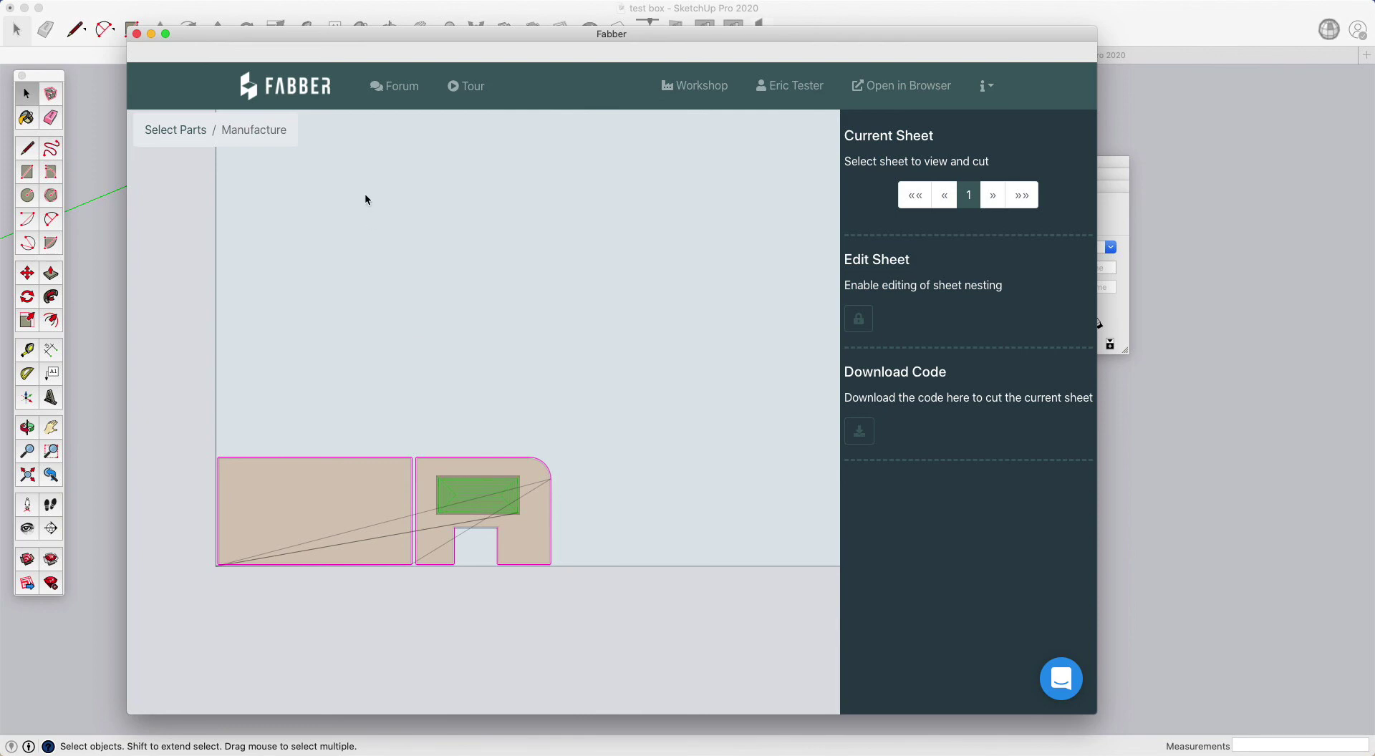
{"action": "left_click", "coordinate": [136, 34]}
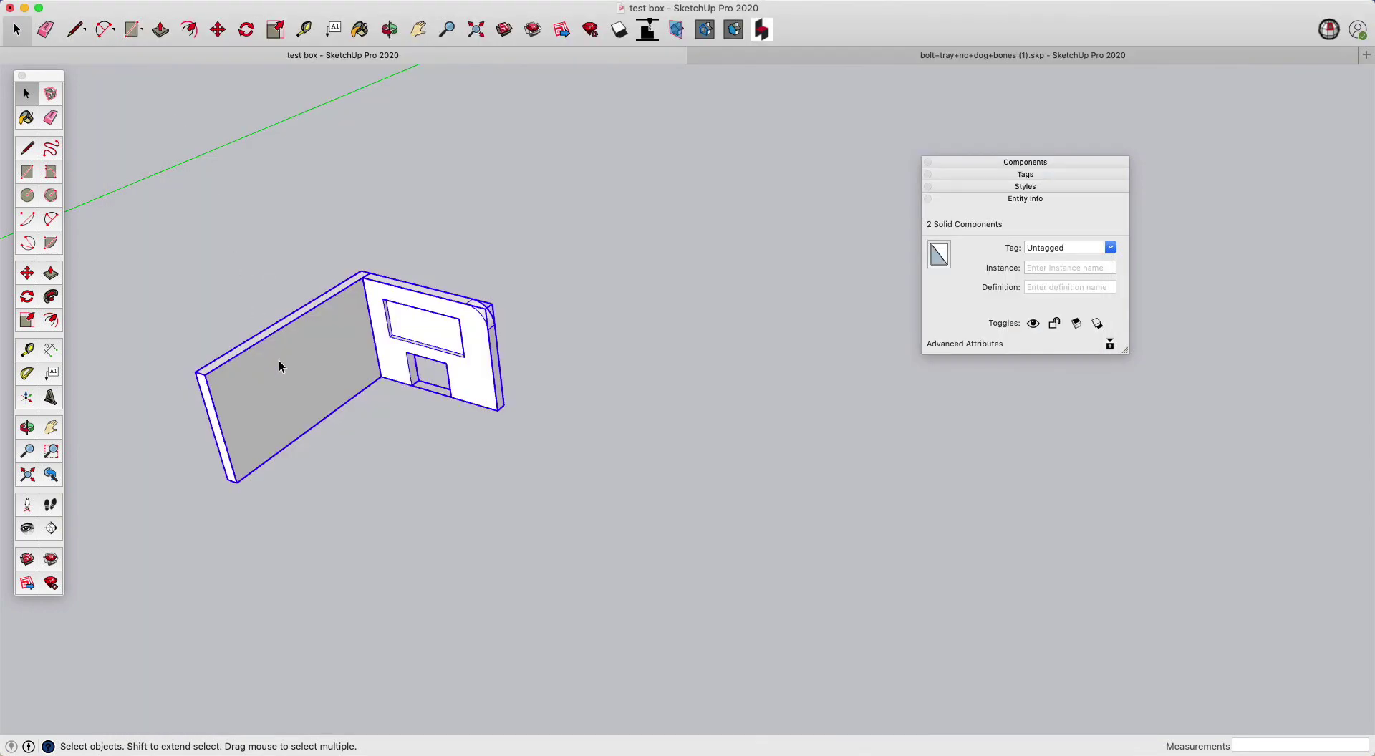
- Bring the Edge browser forward and go back to the getfabber.com homepage
{"action": "key", "text": "ctrl+Up"}
{"action": "left_click", "coordinate": [845, 533]}
{"action": "scroll", "coordinate": [699, 485], "scroll_direction": "down", "scroll_amount": 4}
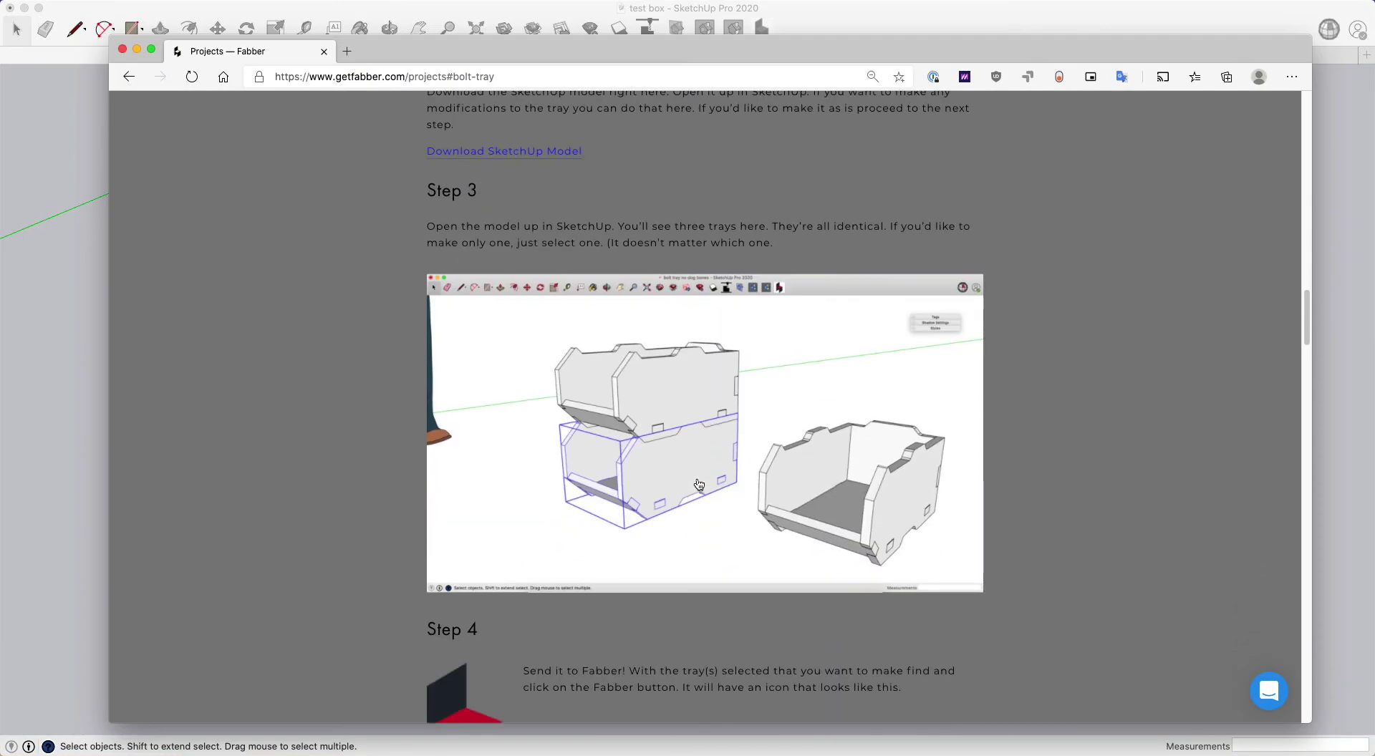
{"action": "key", "text": "super+bracketleft"}
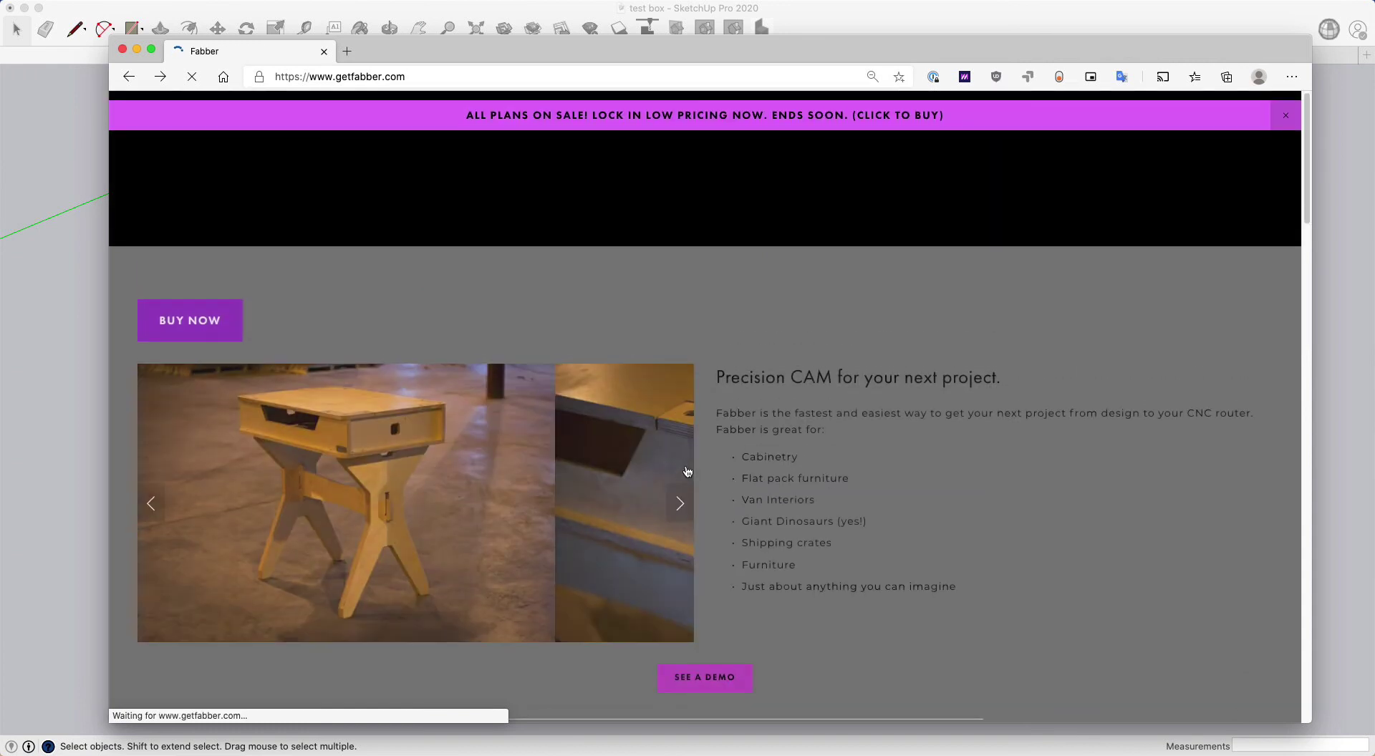
{"action": "mouse_move", "coordinate": [1101, 187]}
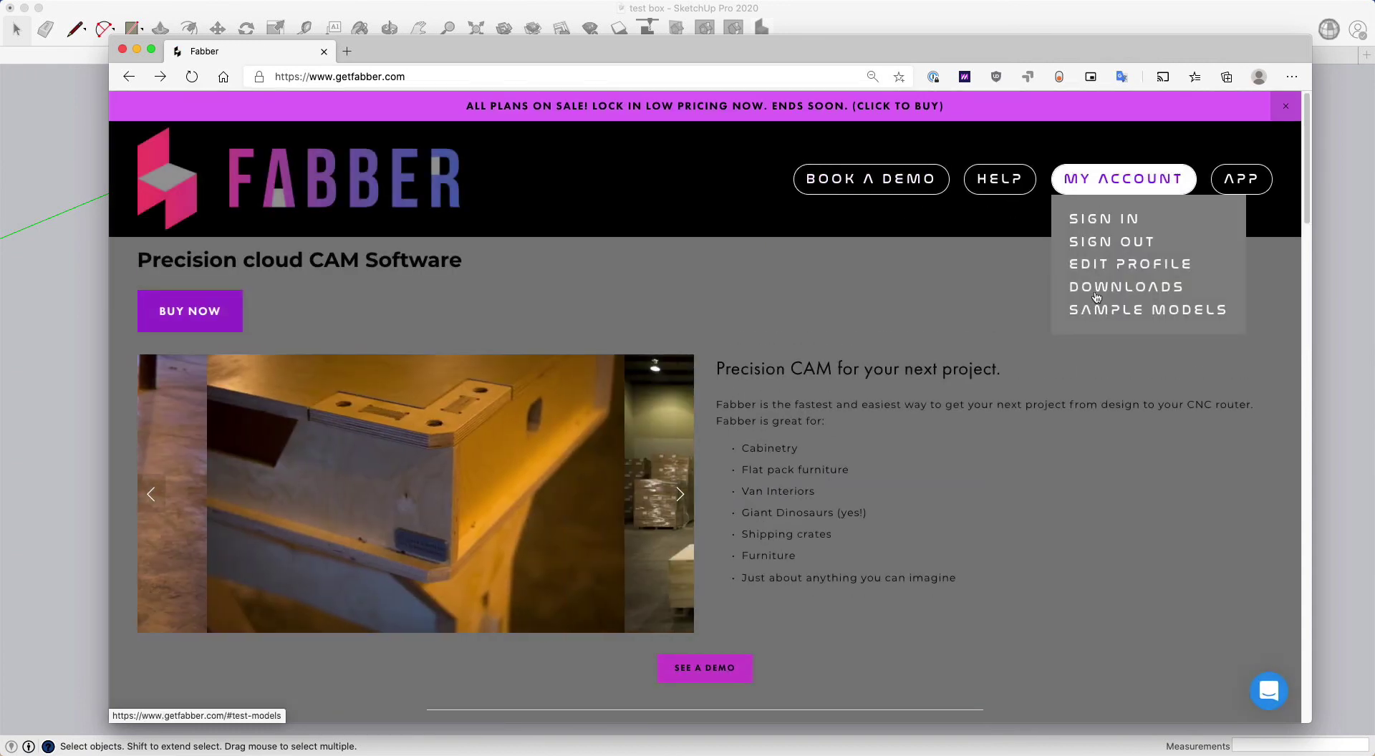
{"action": "mouse_move", "coordinate": [995, 181]}
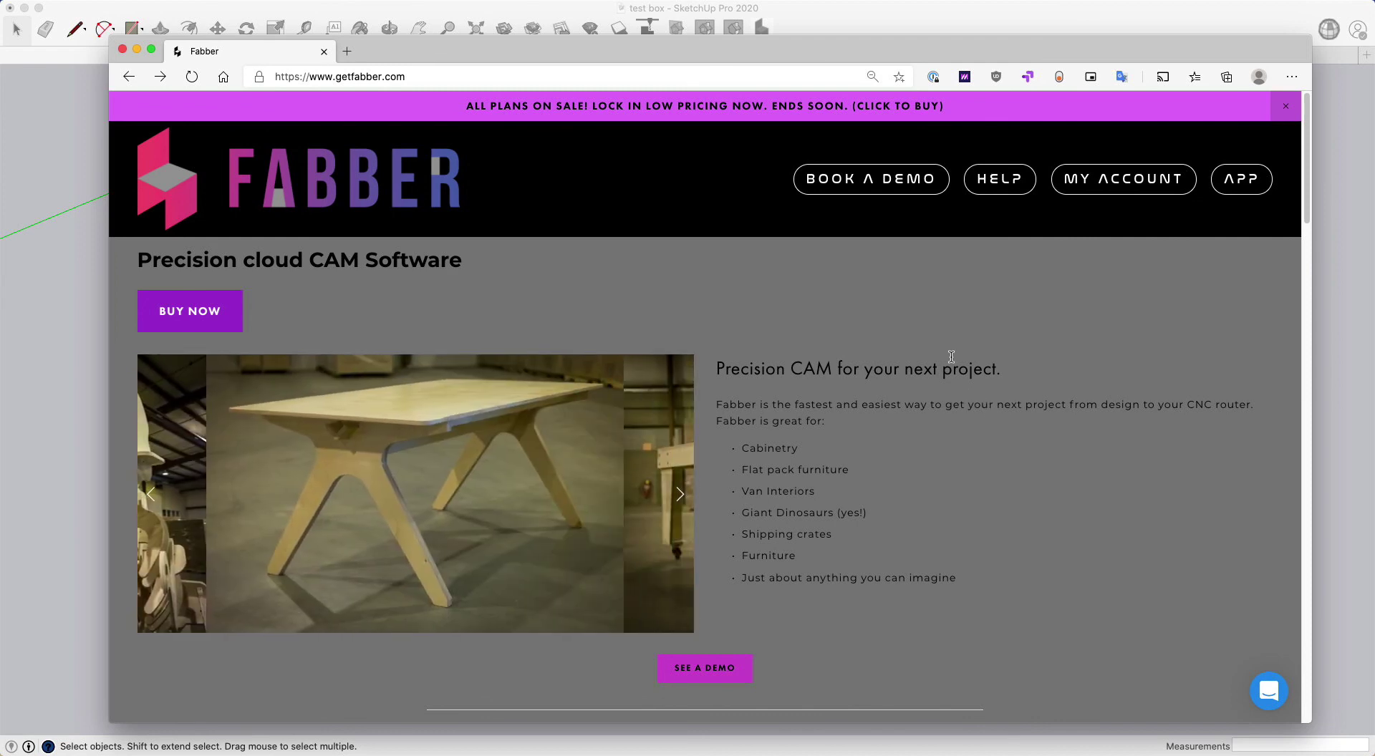
{"action": "left_click", "coordinate": [799, 3]}
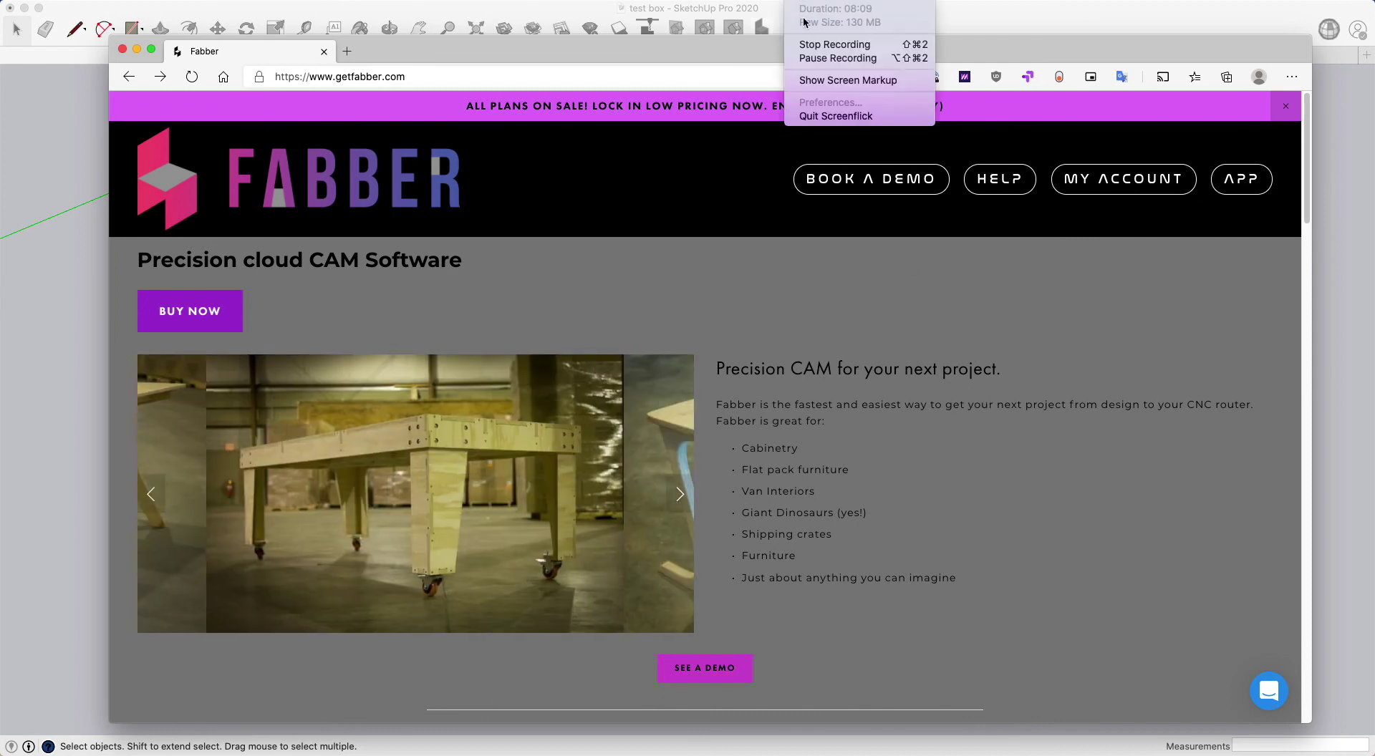